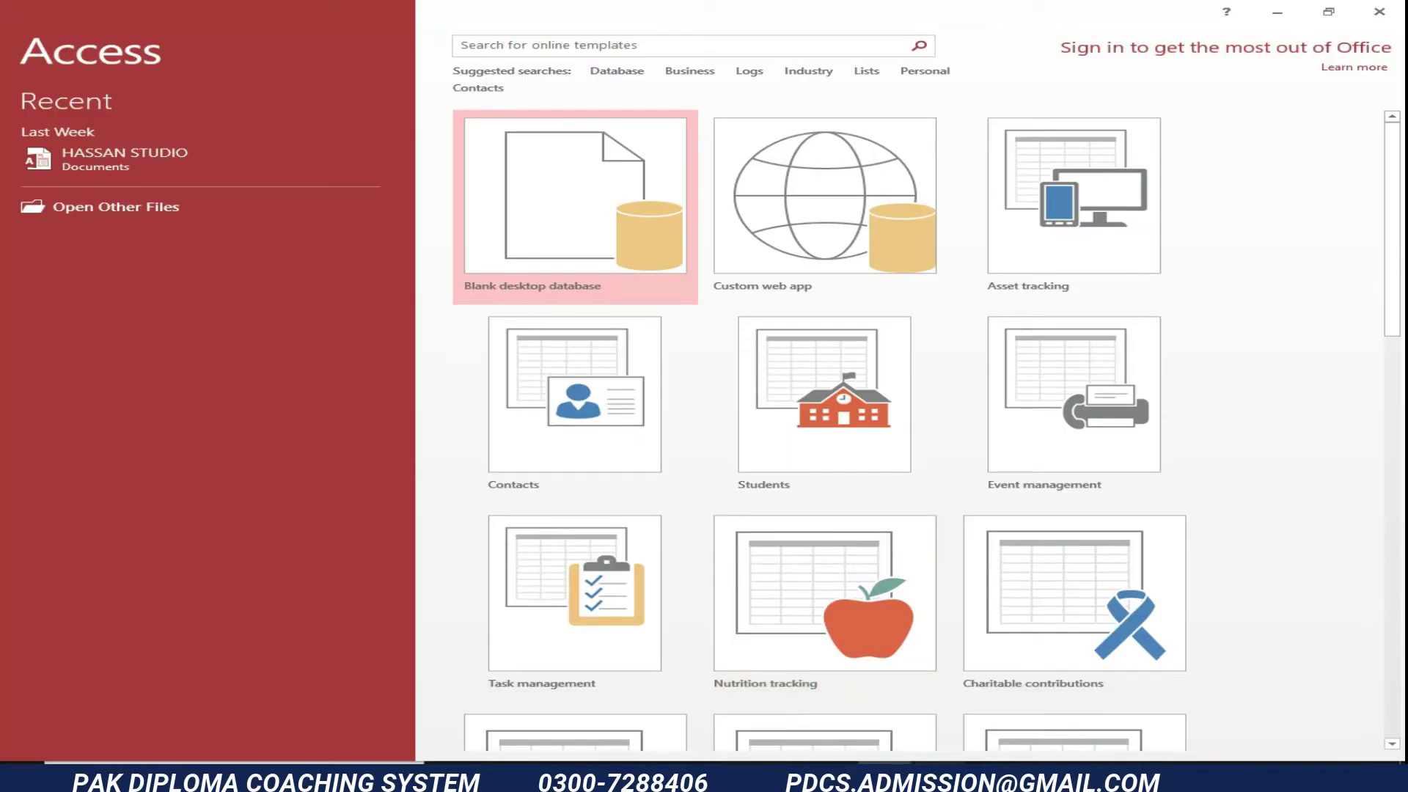
- Create a blank desktop database with the file name Database1
click(884, 777)
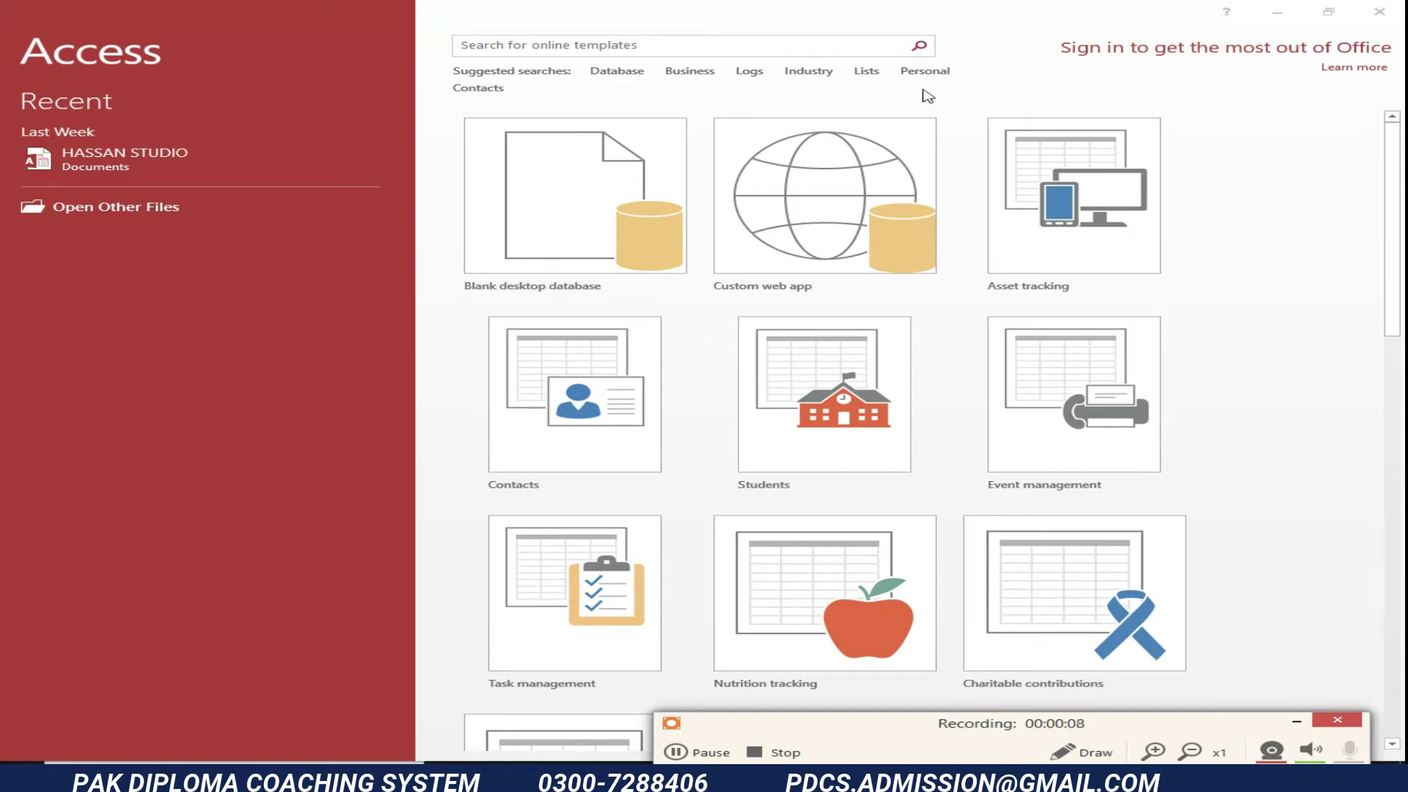
click(575, 217)
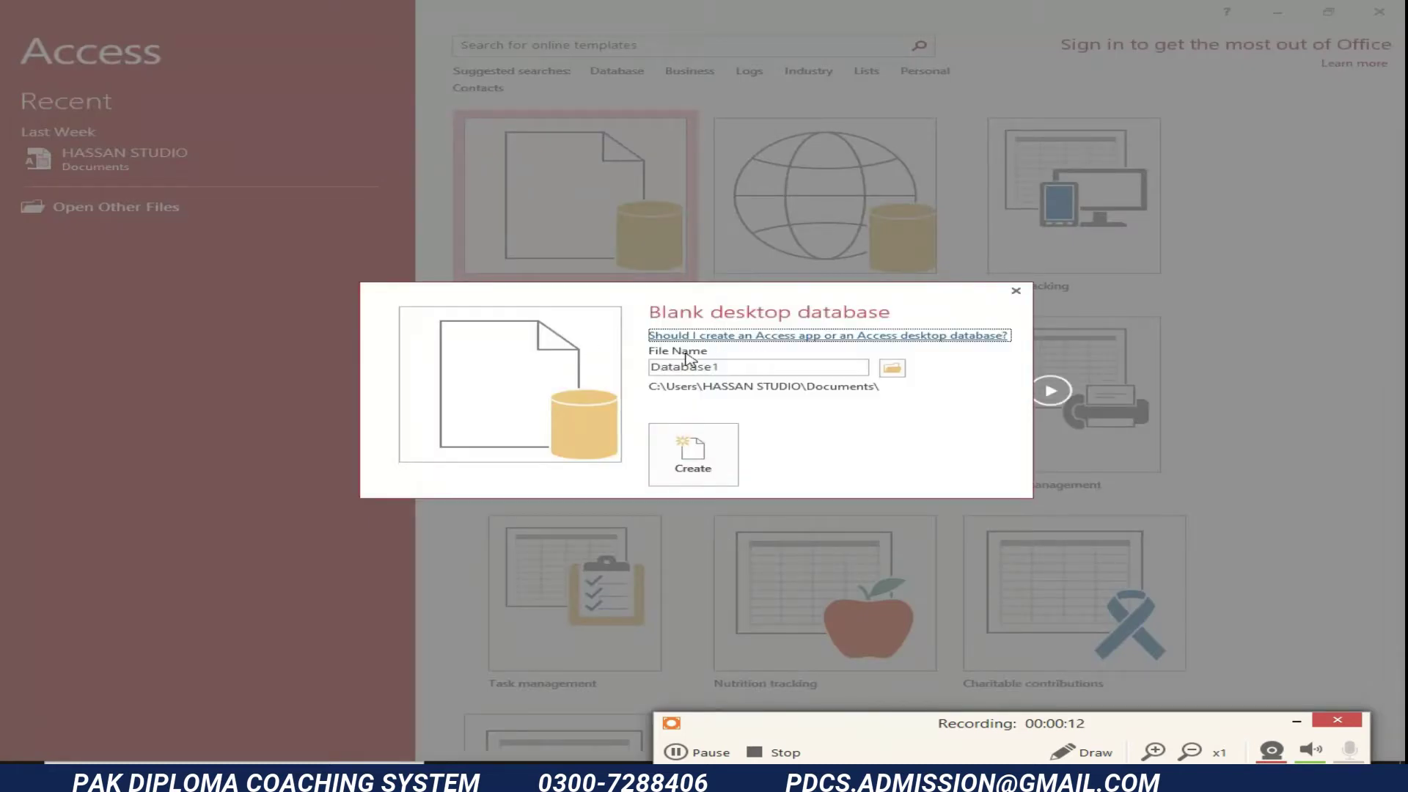
drag(650, 369, 741, 371)
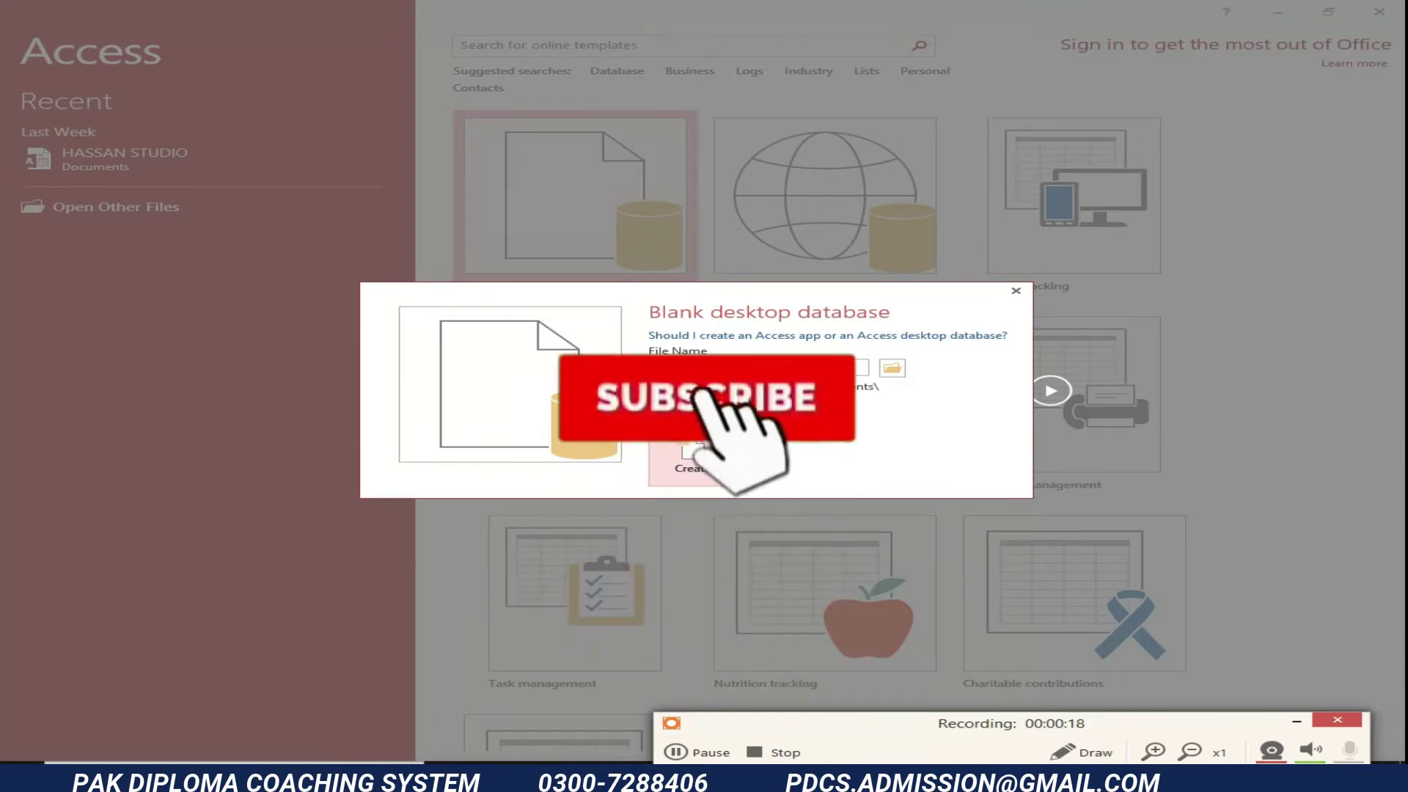
click(692, 462)
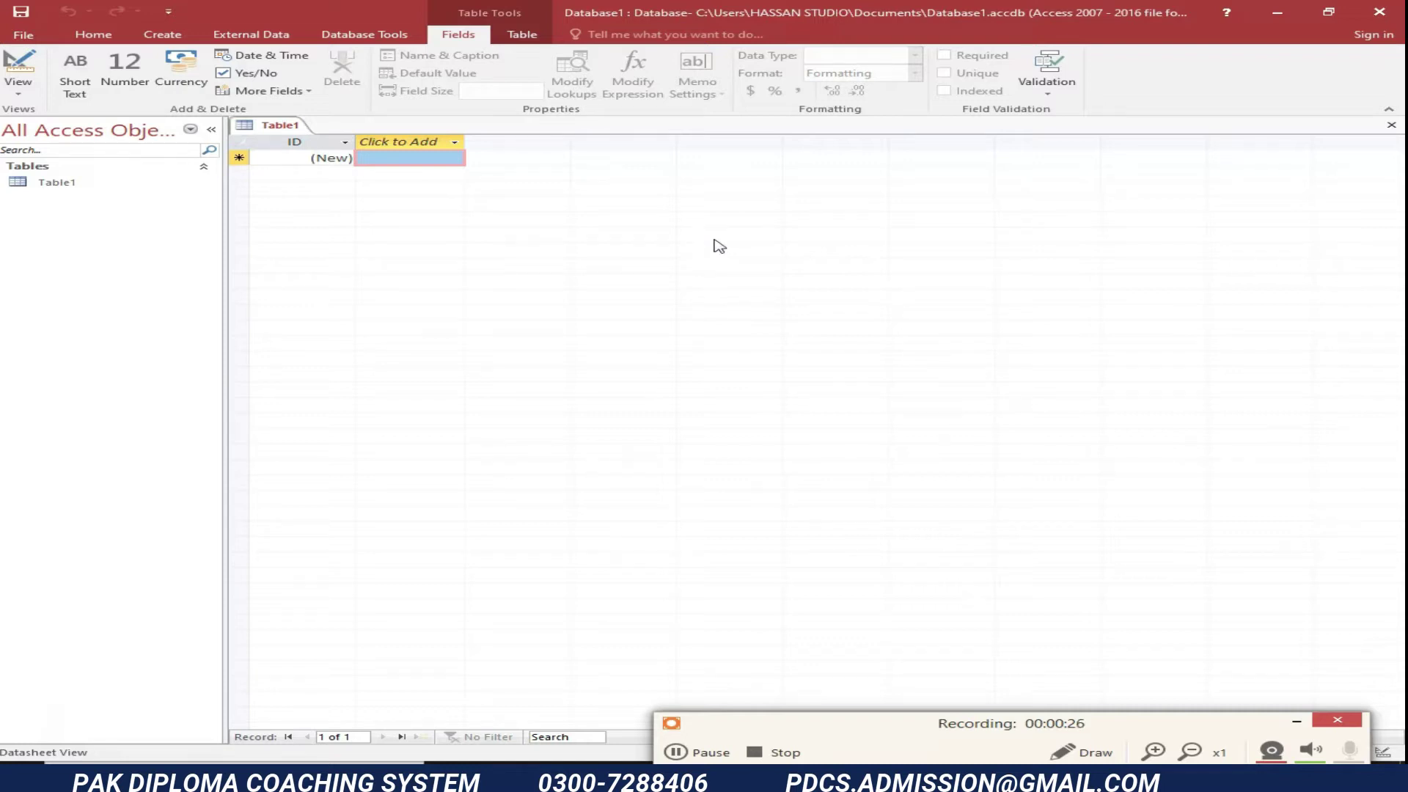
double_click(577, 12)
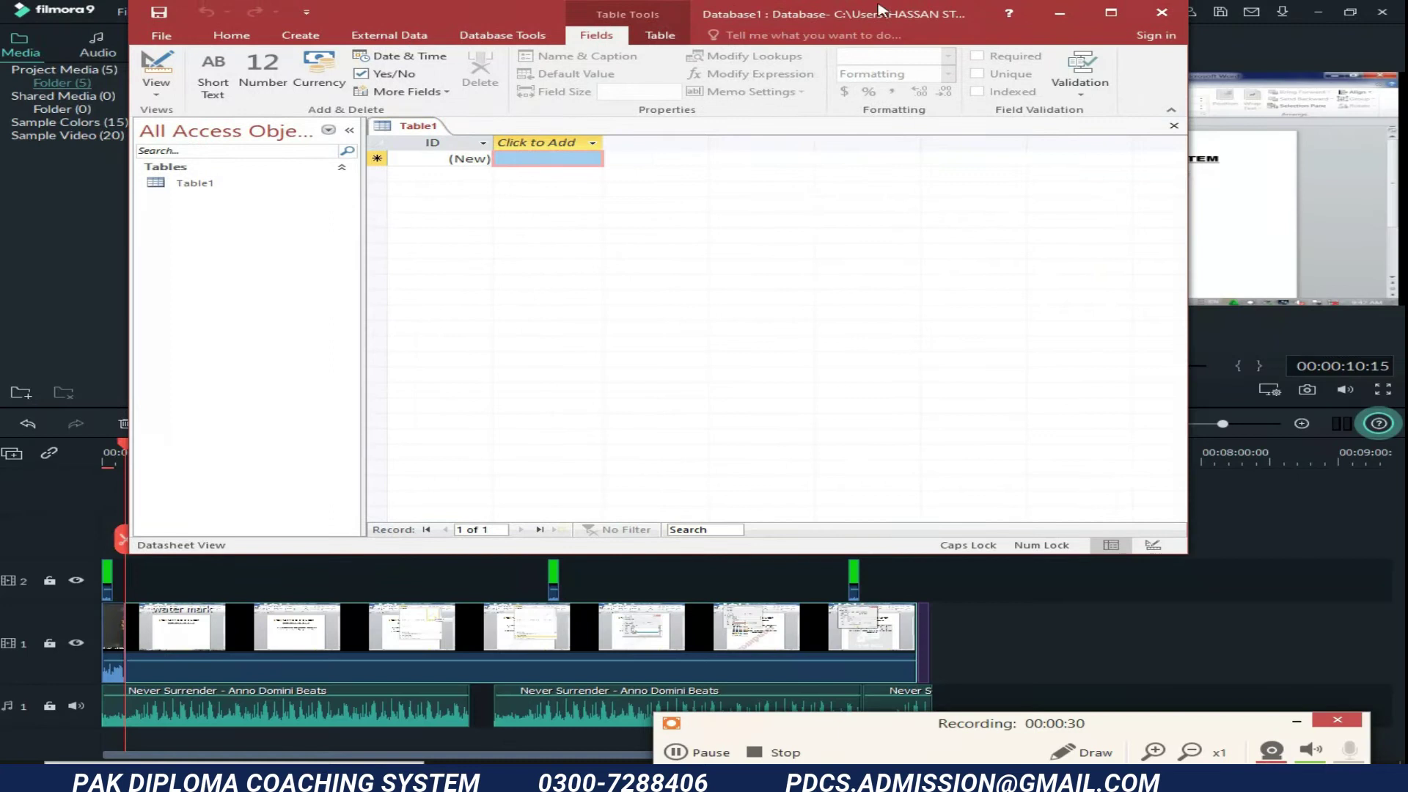
click(1111, 12)
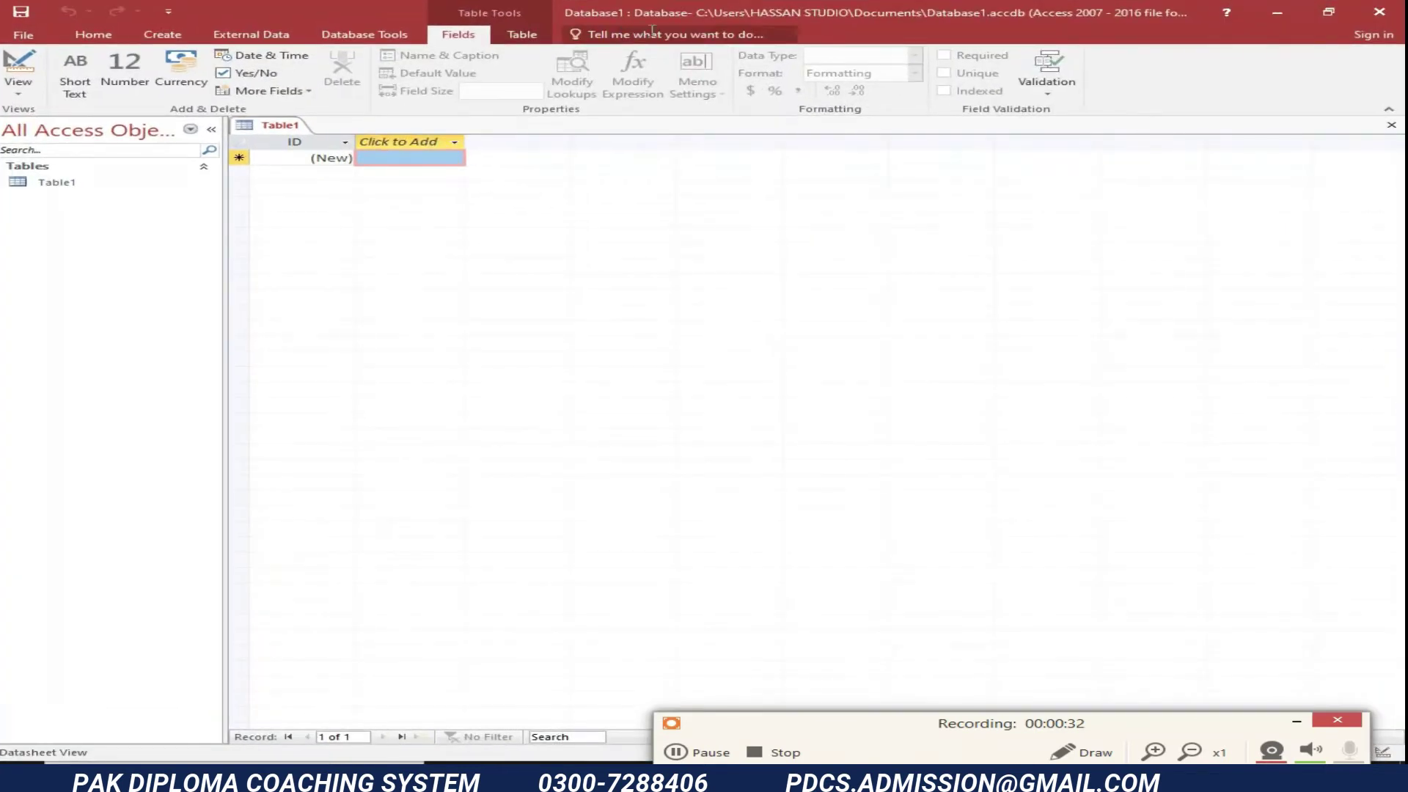
- Open Table1 in Design View, saving the table under the name STUDENTS DATA
click(113, 191)
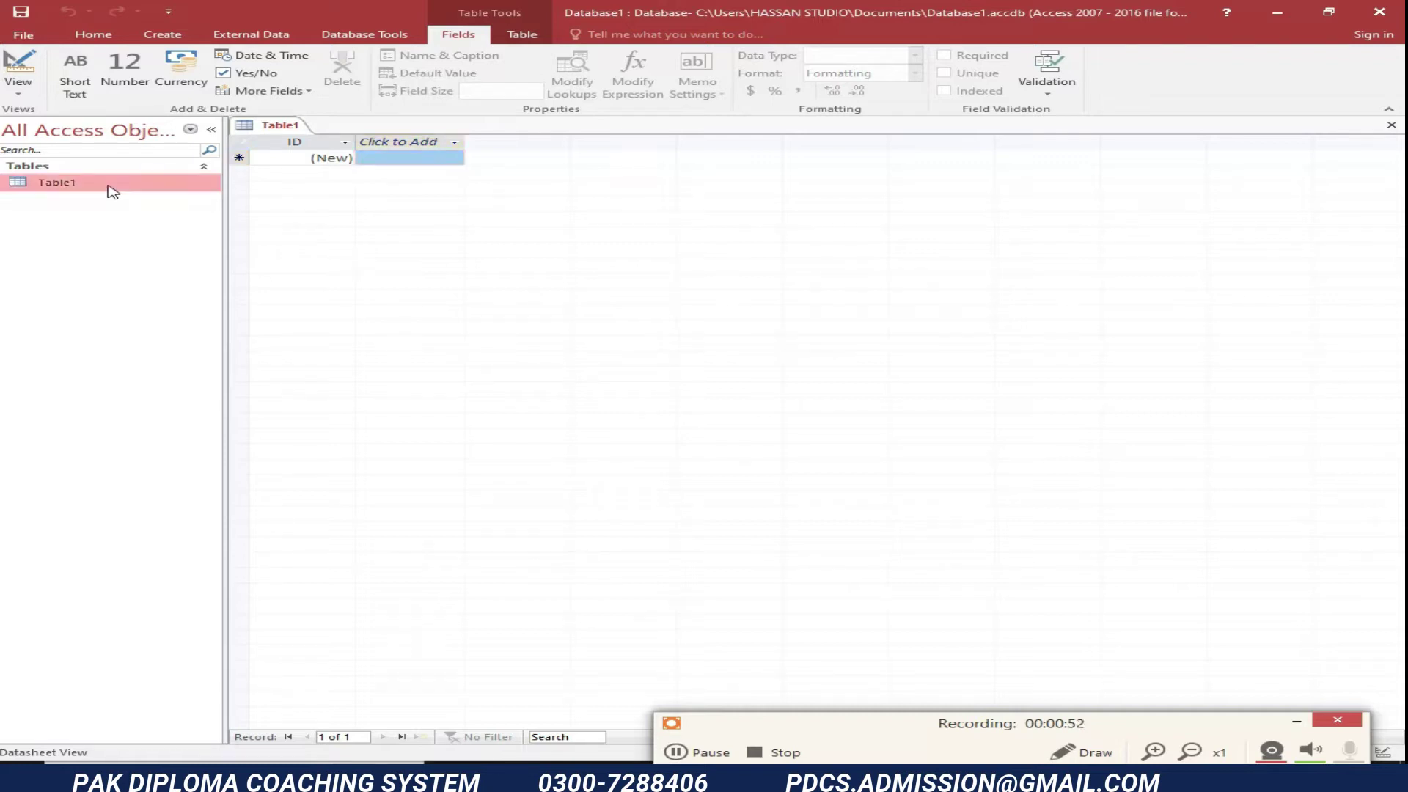
right_click(108, 186)
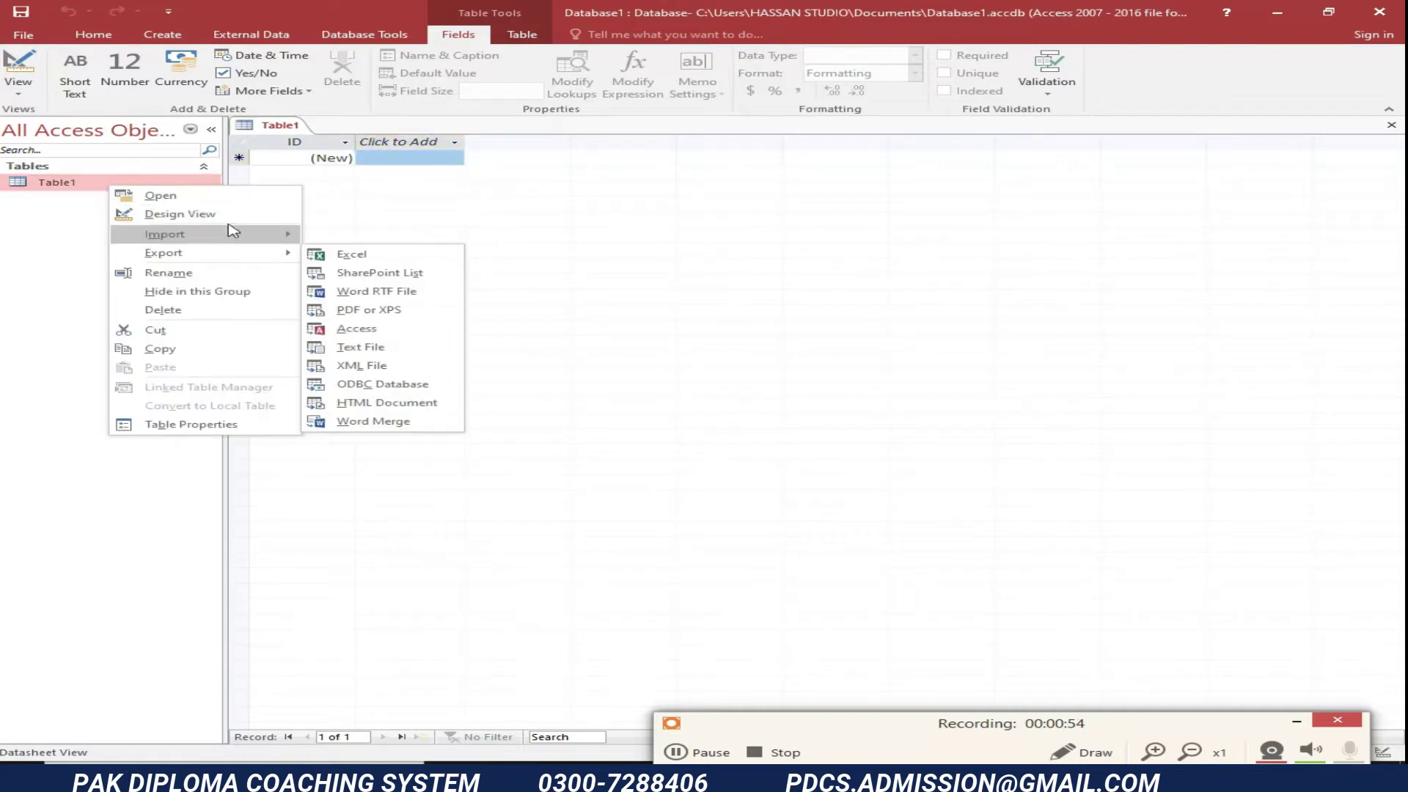
click(233, 218)
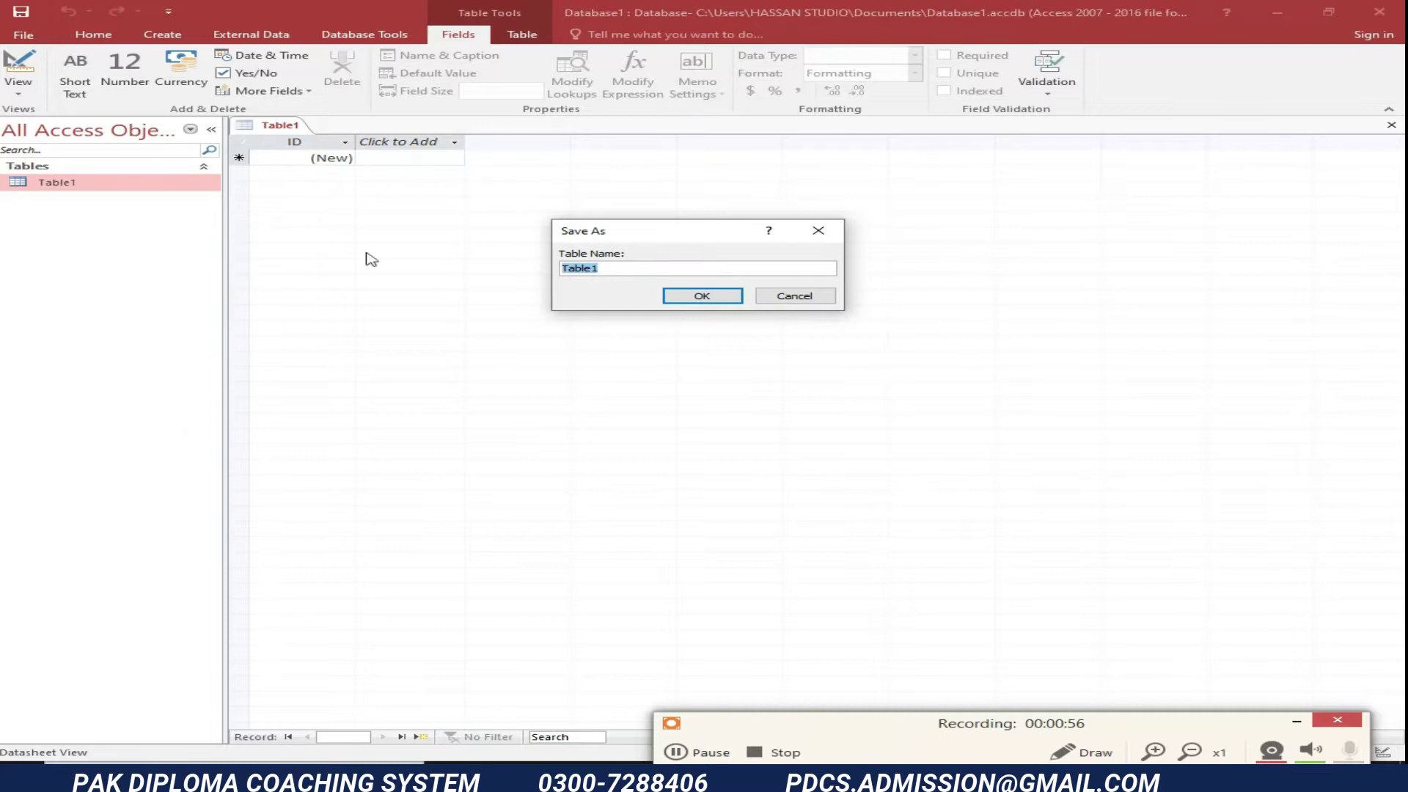
key(BackSpace)
text(students)
key(ctrl+a)
key(BackSpace)
text(STUDENTS DATA)
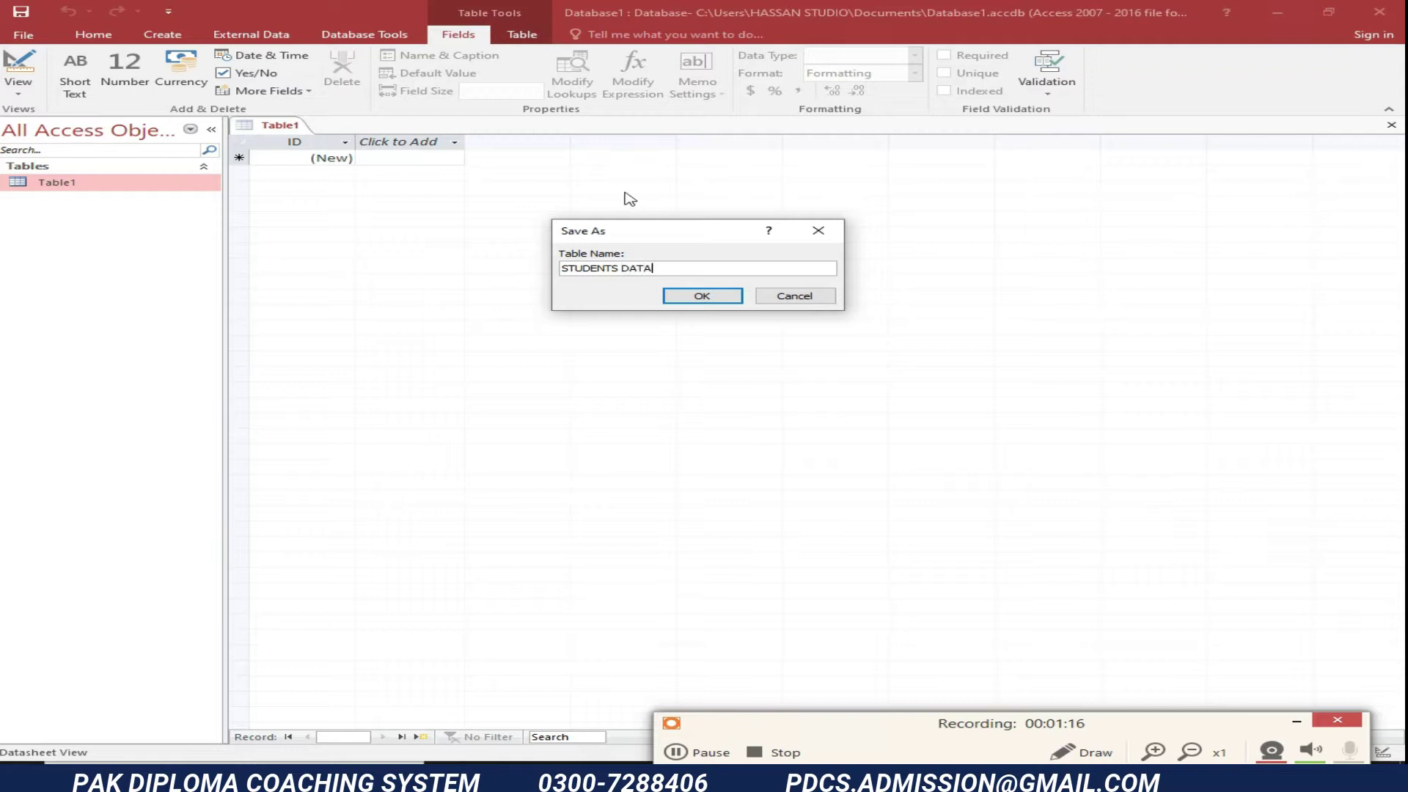
click(698, 297)
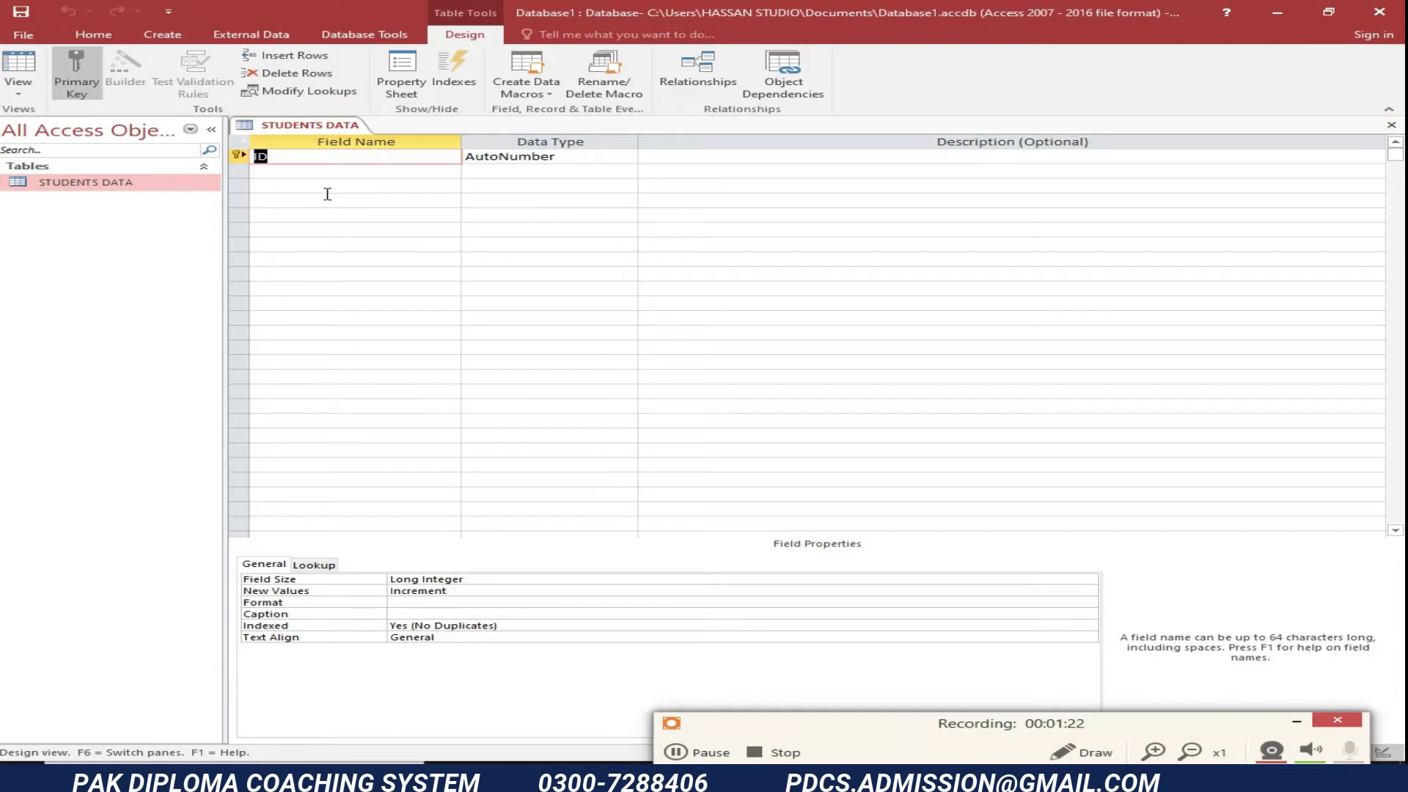
- Add a field called NAME below ID with the Short Text data type, accepting the reserved word
click(278, 159)
click(313, 171)
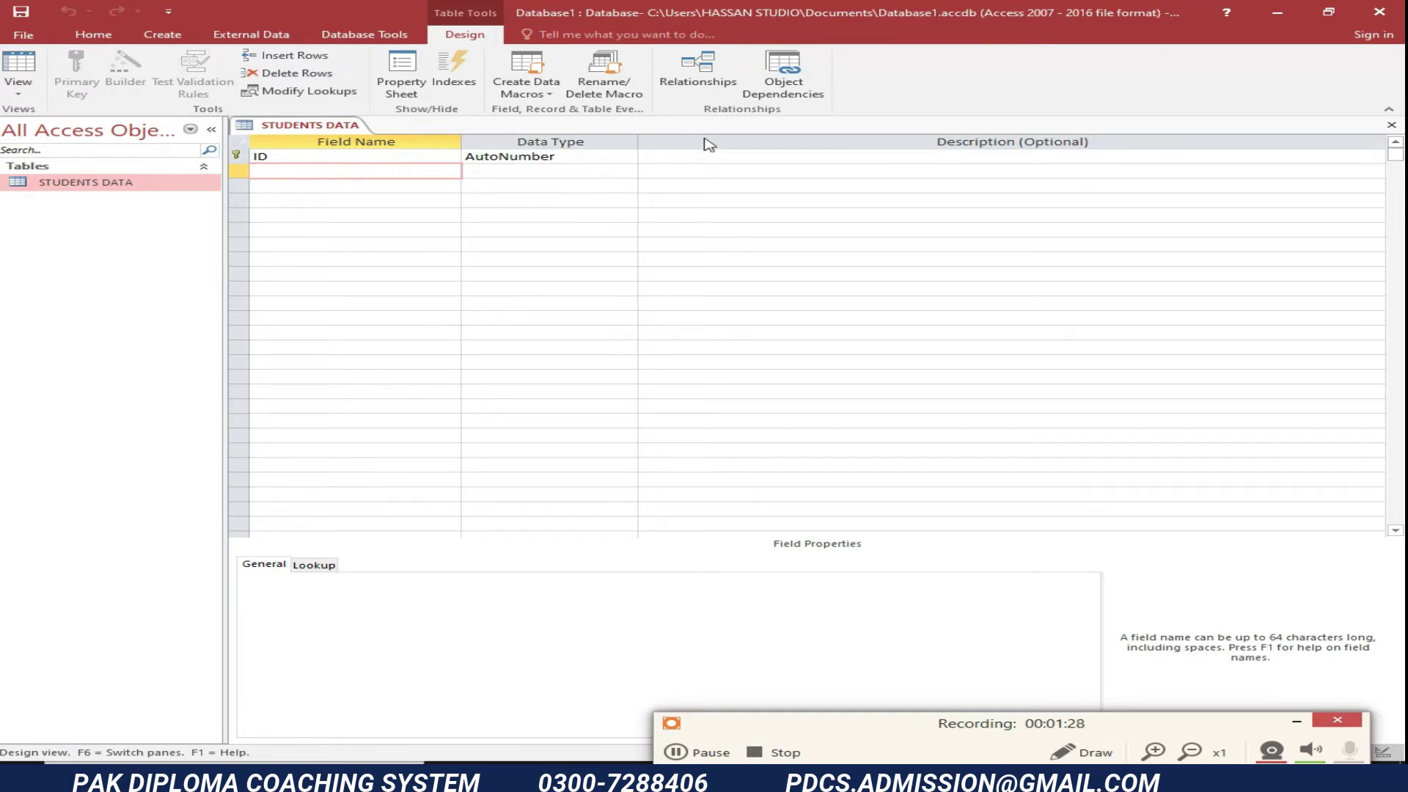
text(NAME)
key(Return)
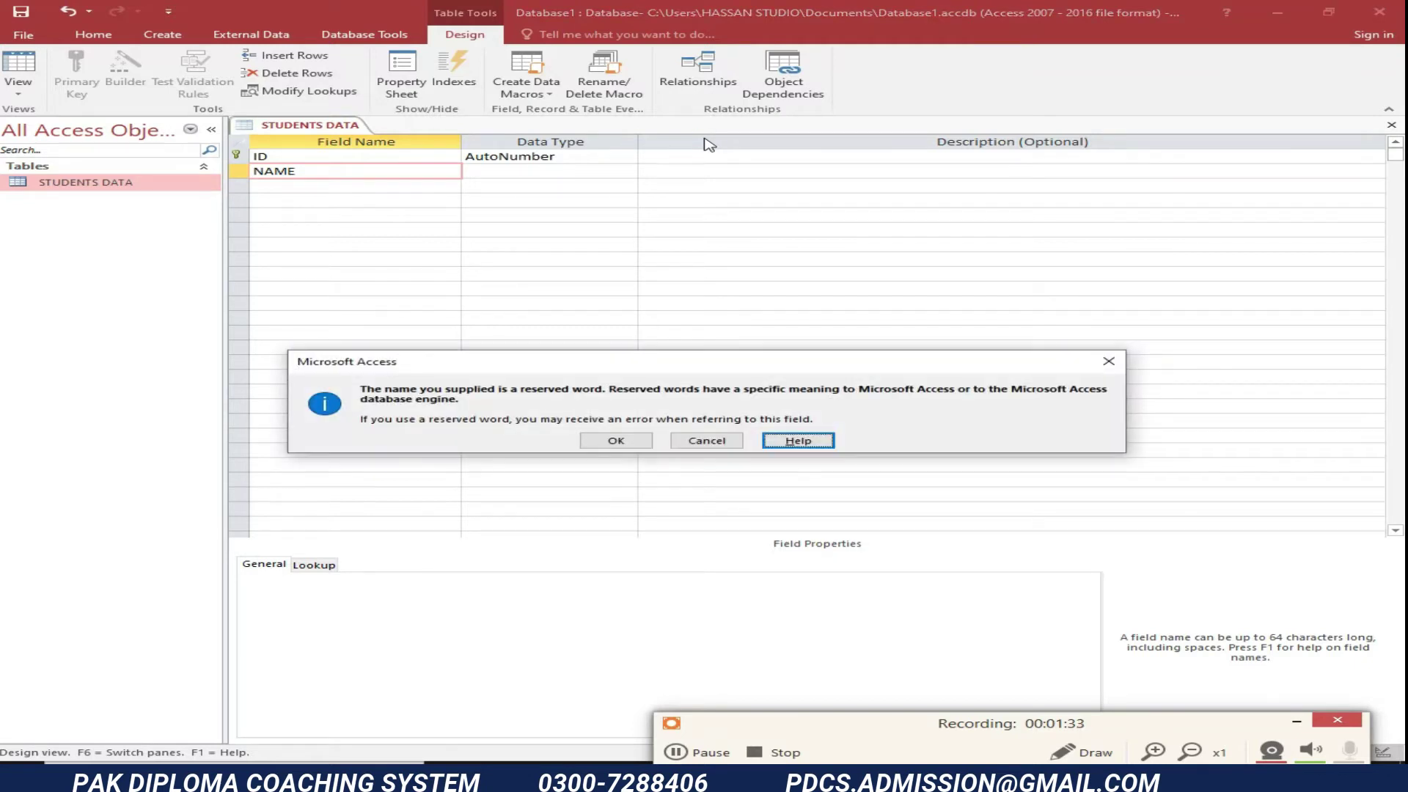
click(628, 440)
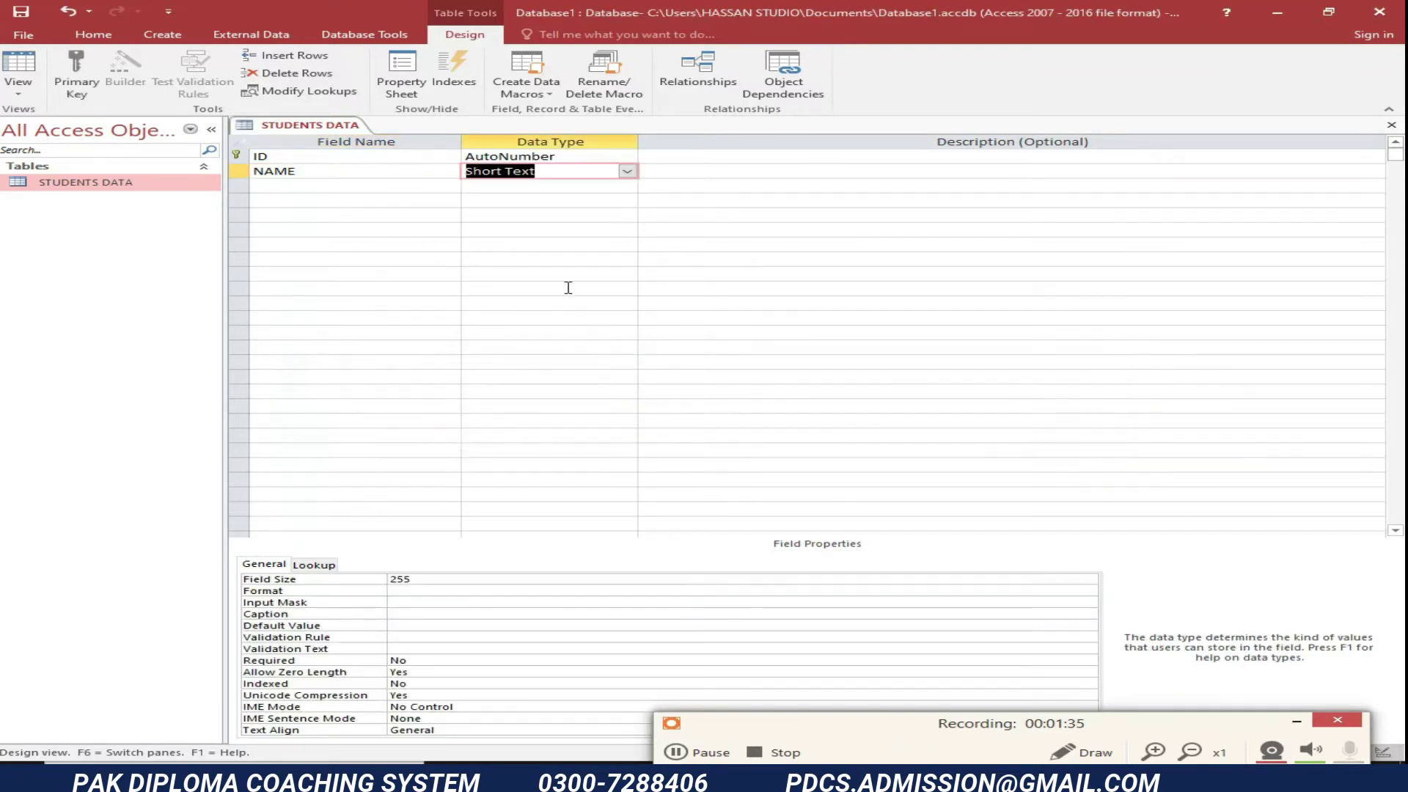
click(627, 171)
click(656, 172)
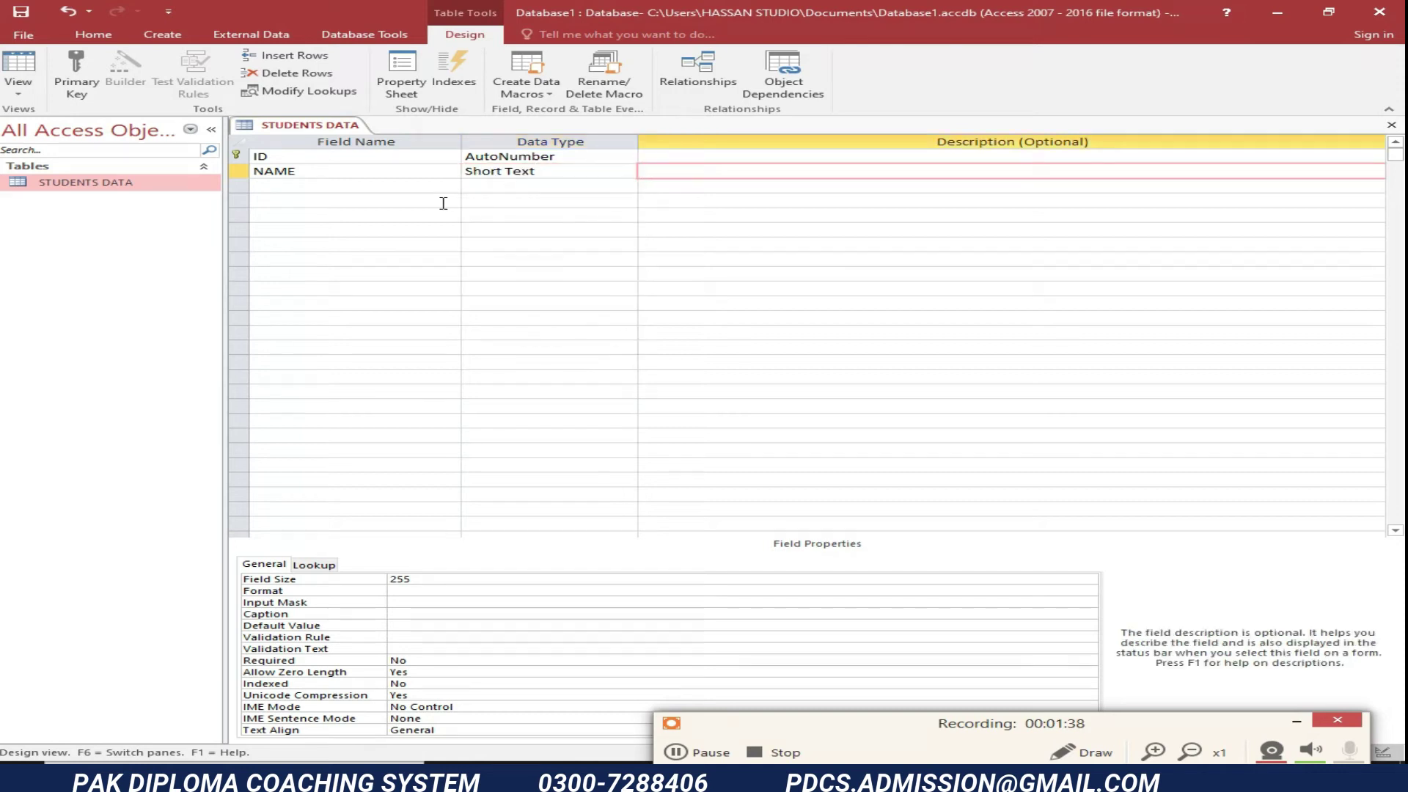
- Add a FATHER NAME field with the Short Text data type below NAME
key(Return)
text(FATHER)
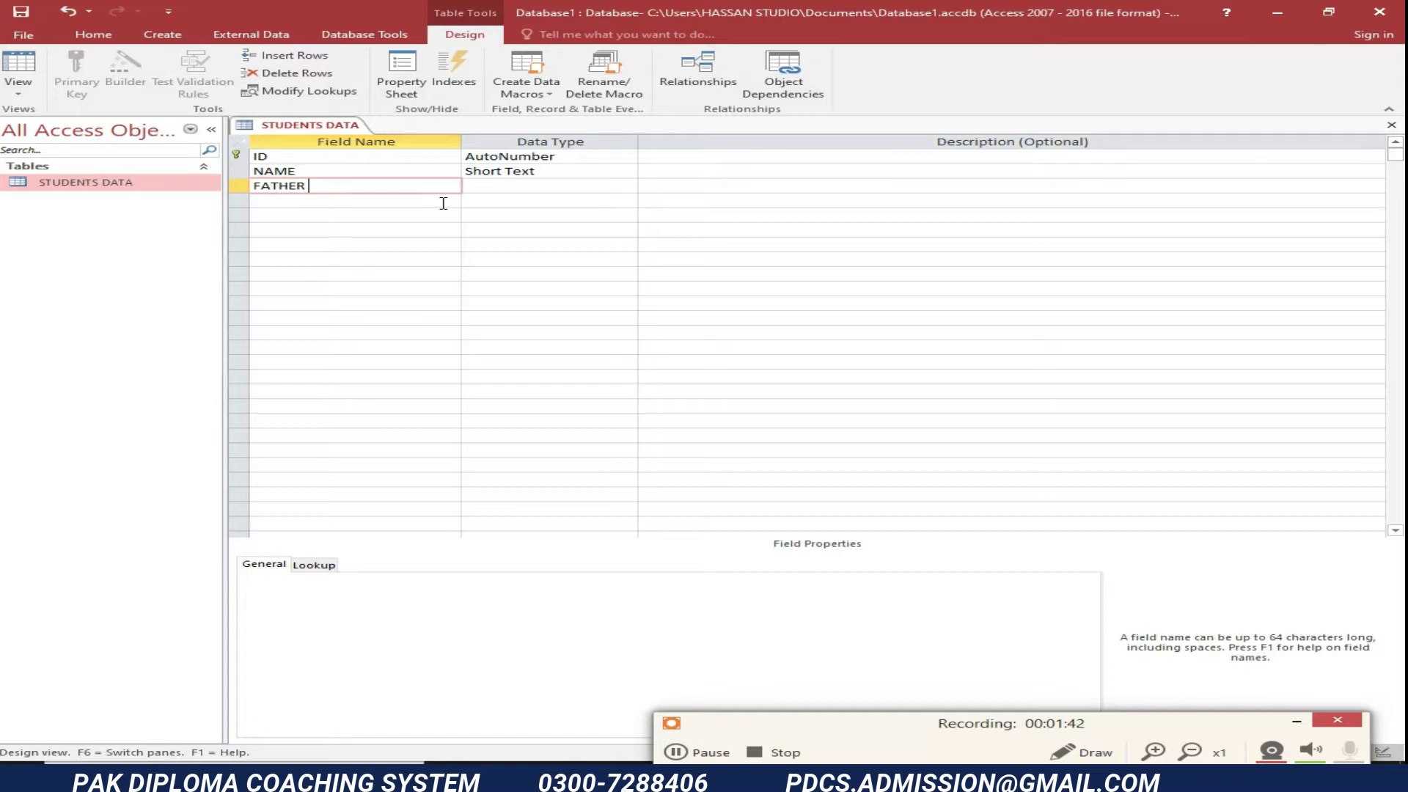
text( NAME)
key(Return)
key(Return)
key(Return)
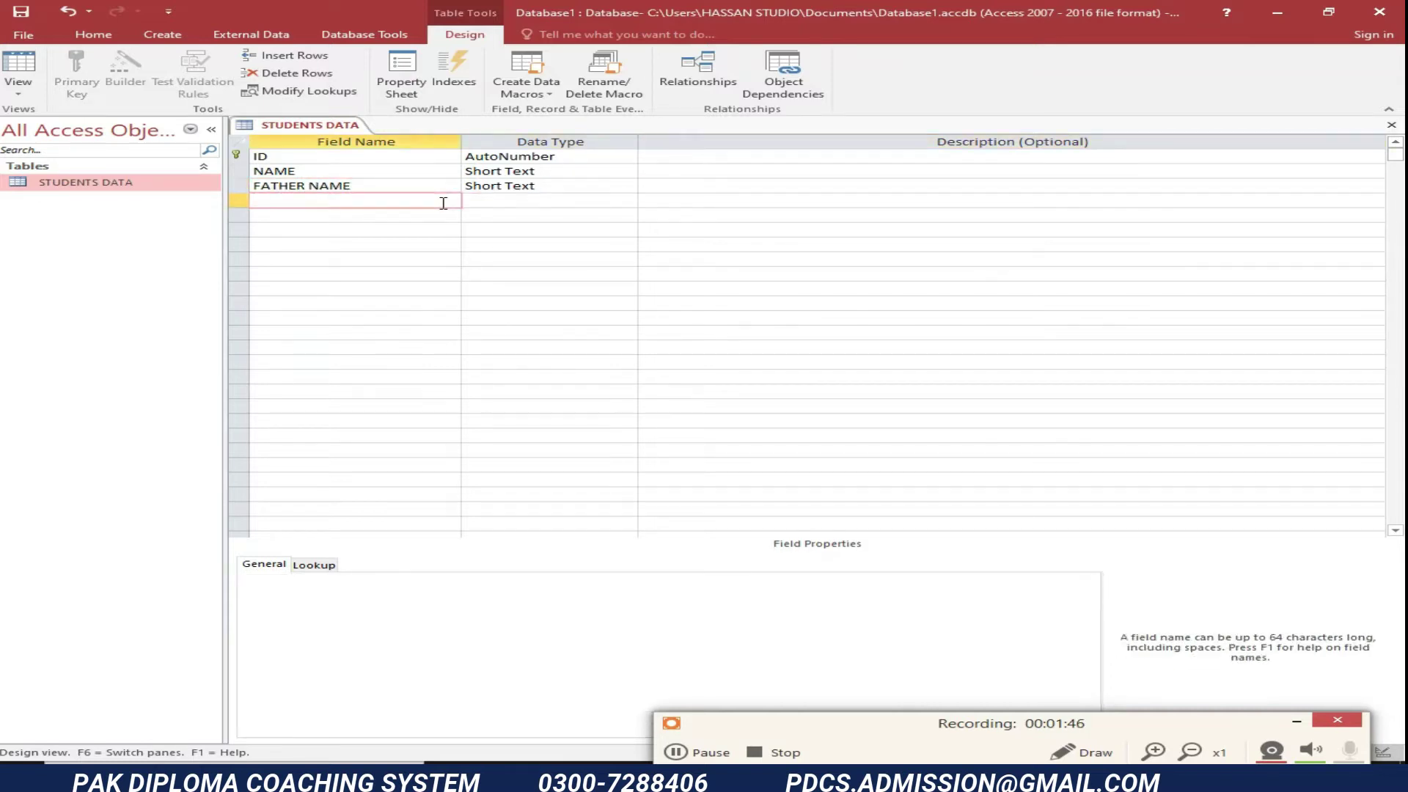
- Add the fields CLASS and ADDRESS below FATHER NAME, both with the Short Text data type
text(CLASS)
key(Return)
key(Return)
key(Return)
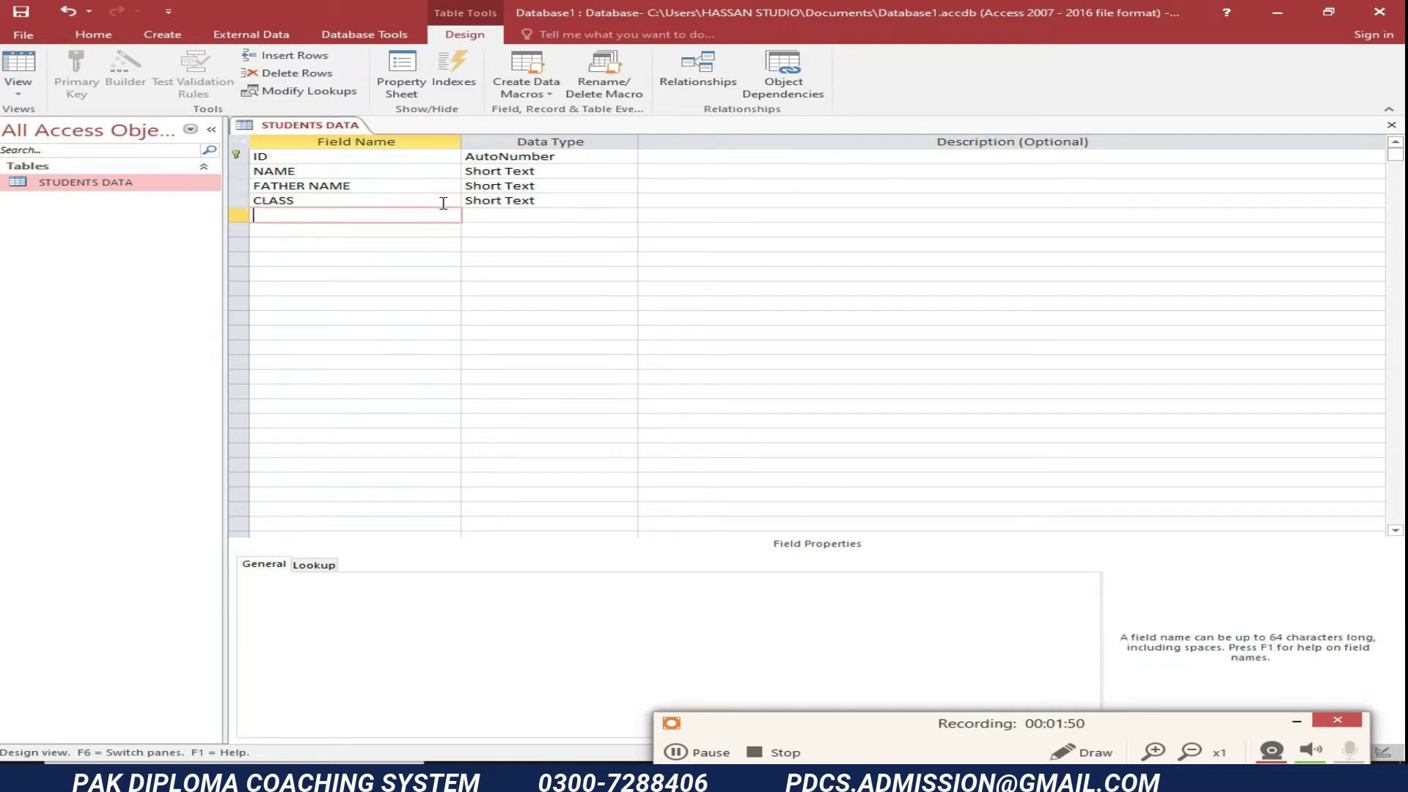
text(ADDRESS)
key(Return)
key(Return)
key(Return)
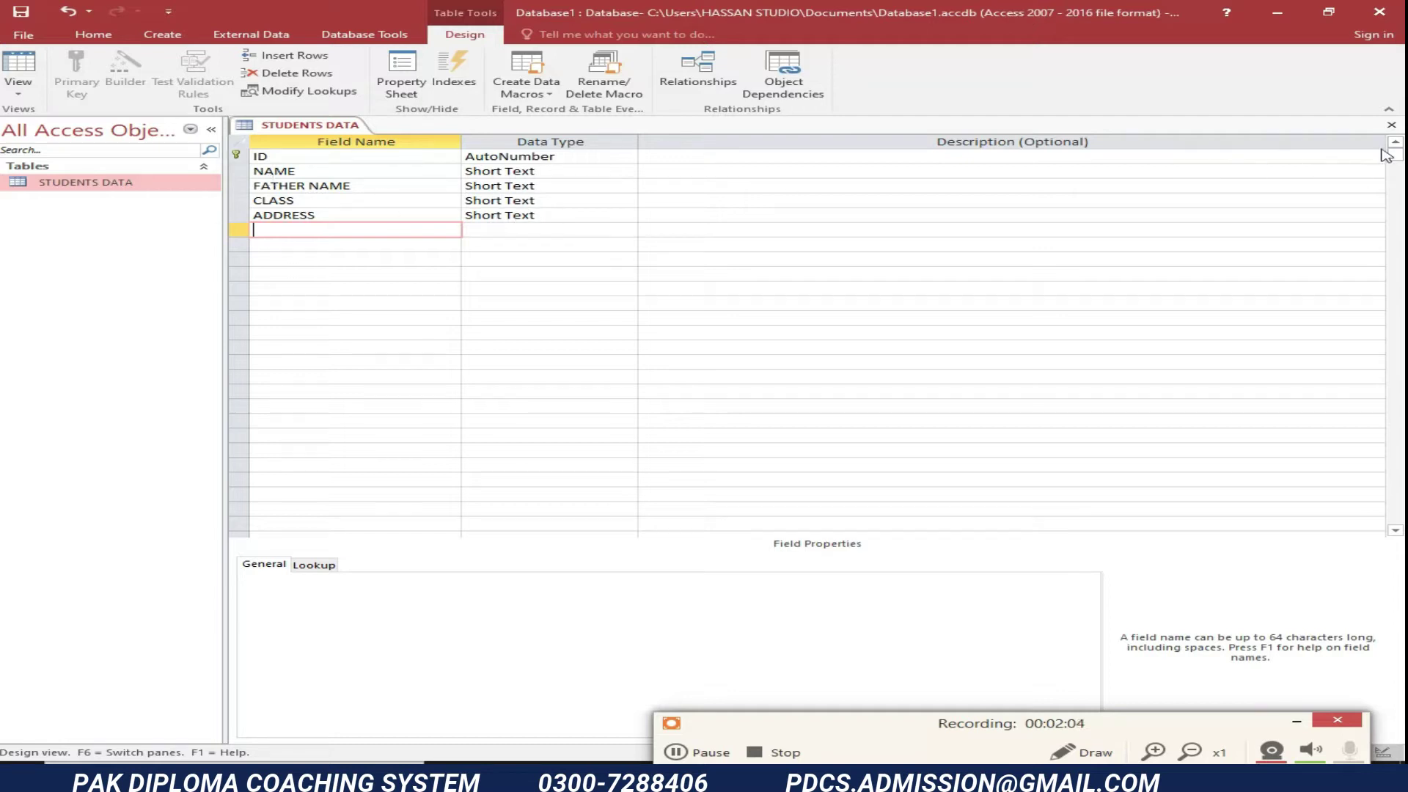
- Close the table design with its changes saved and reopen STUDENTS DATA as a datasheet
click(1391, 125)
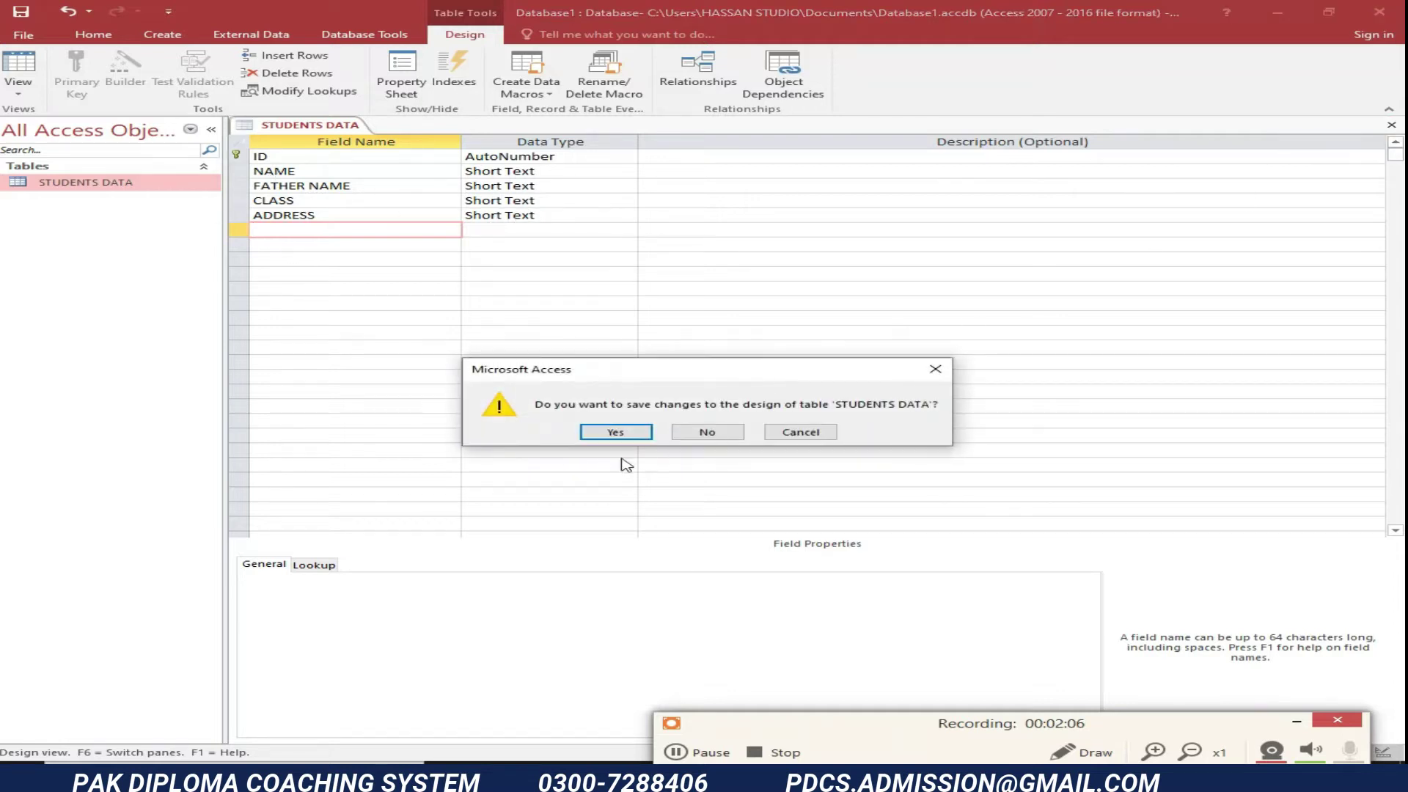
click(618, 432)
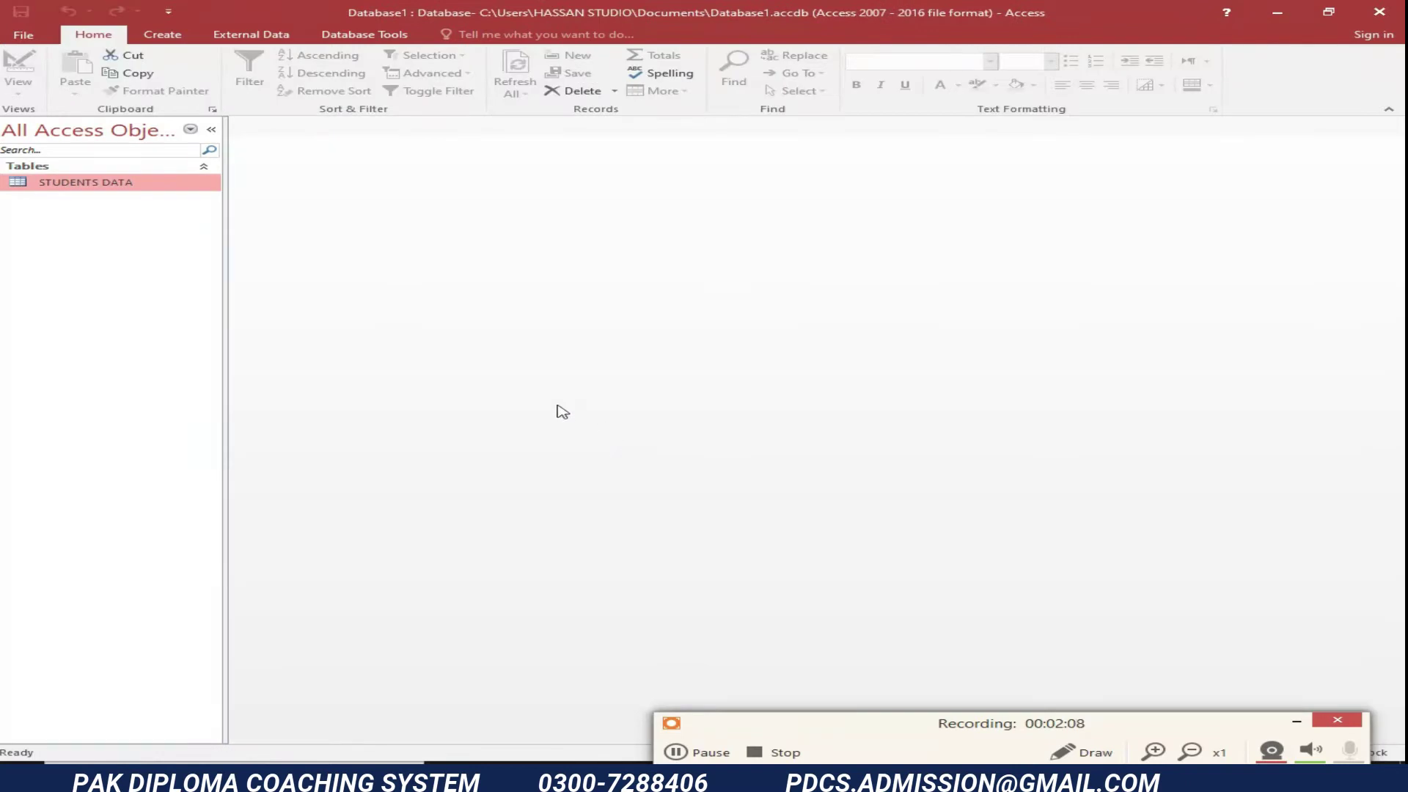
double_click(93, 189)
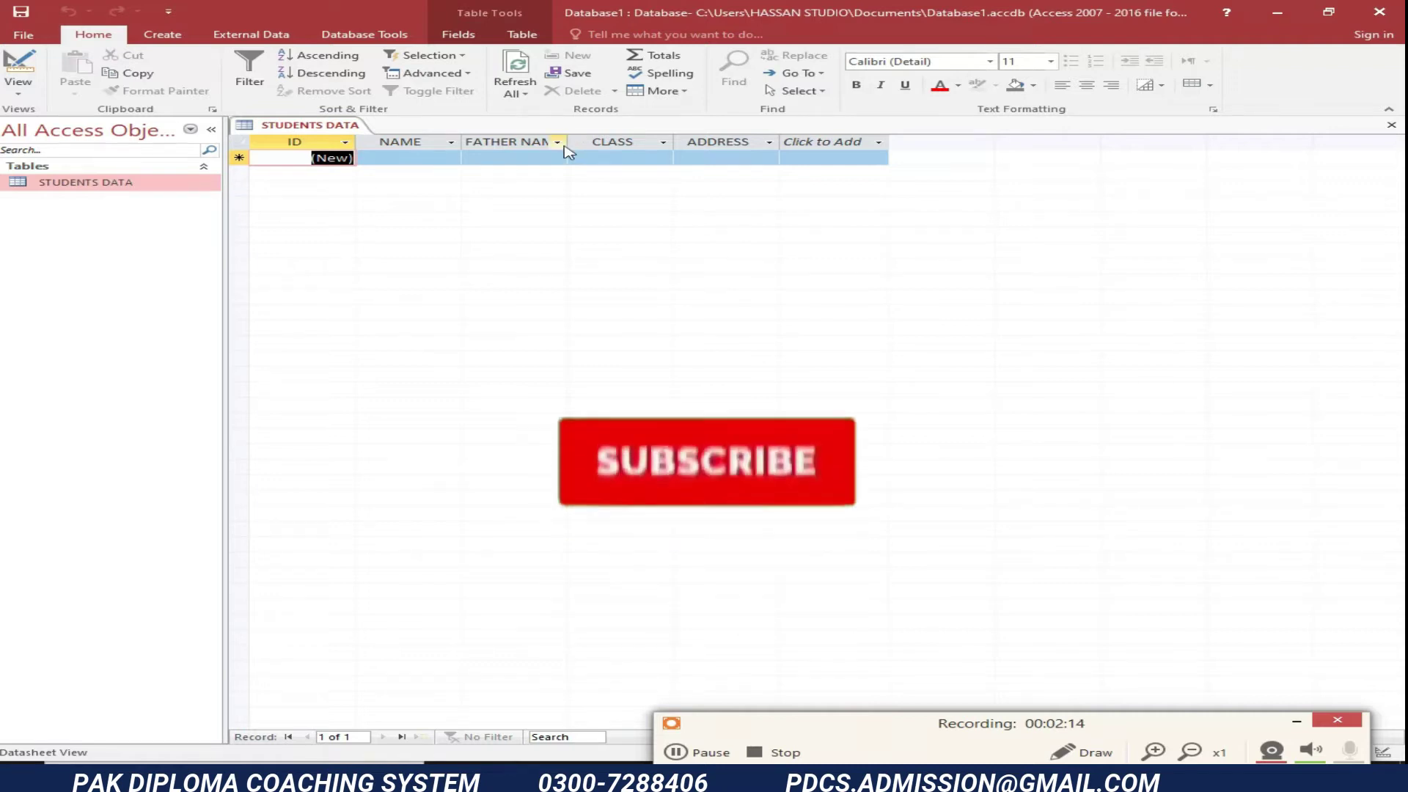
- Widen the FATHER NAME column to fit its heading and enter the first student record with both names, class ICS and the address
drag(567, 142, 602, 141)
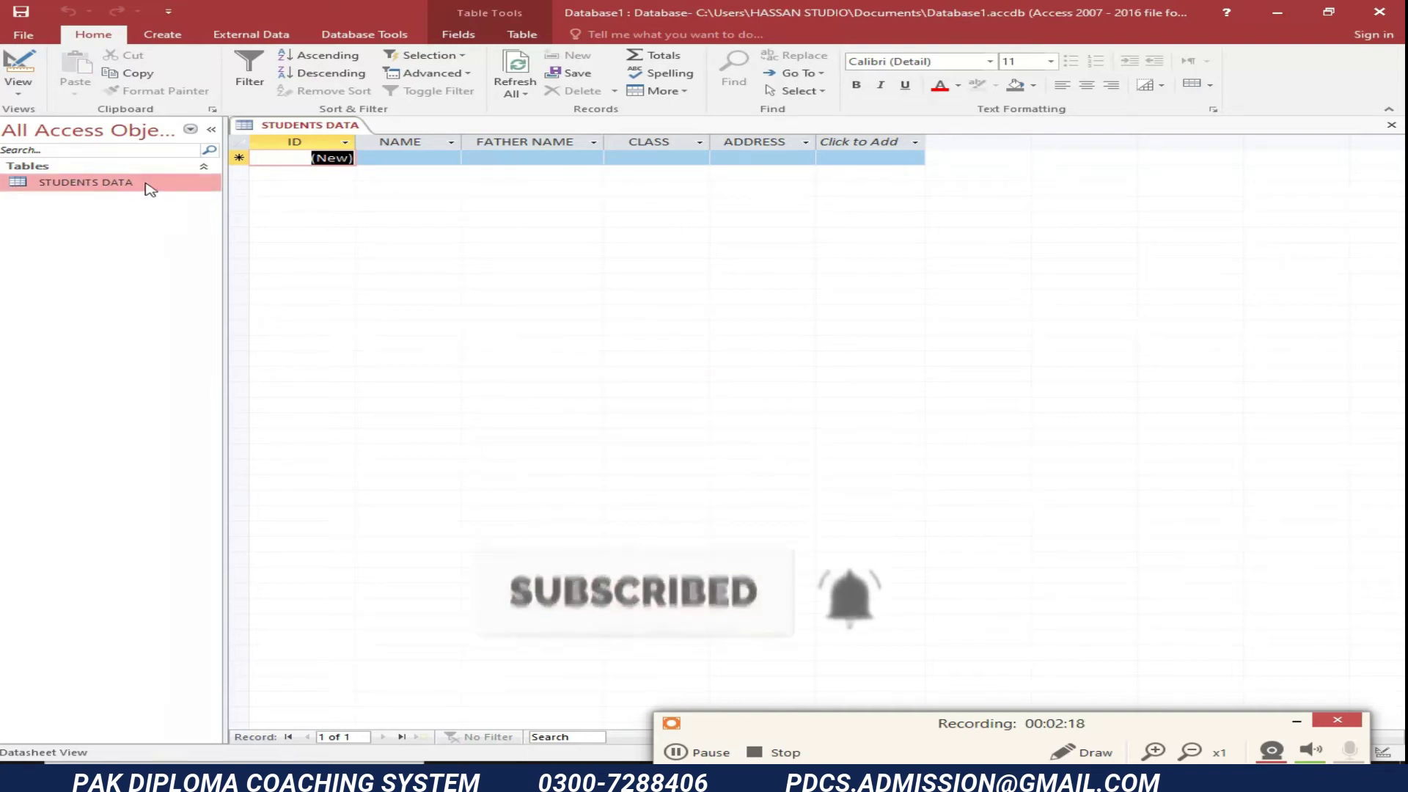
click(416, 157)
text(ALI)
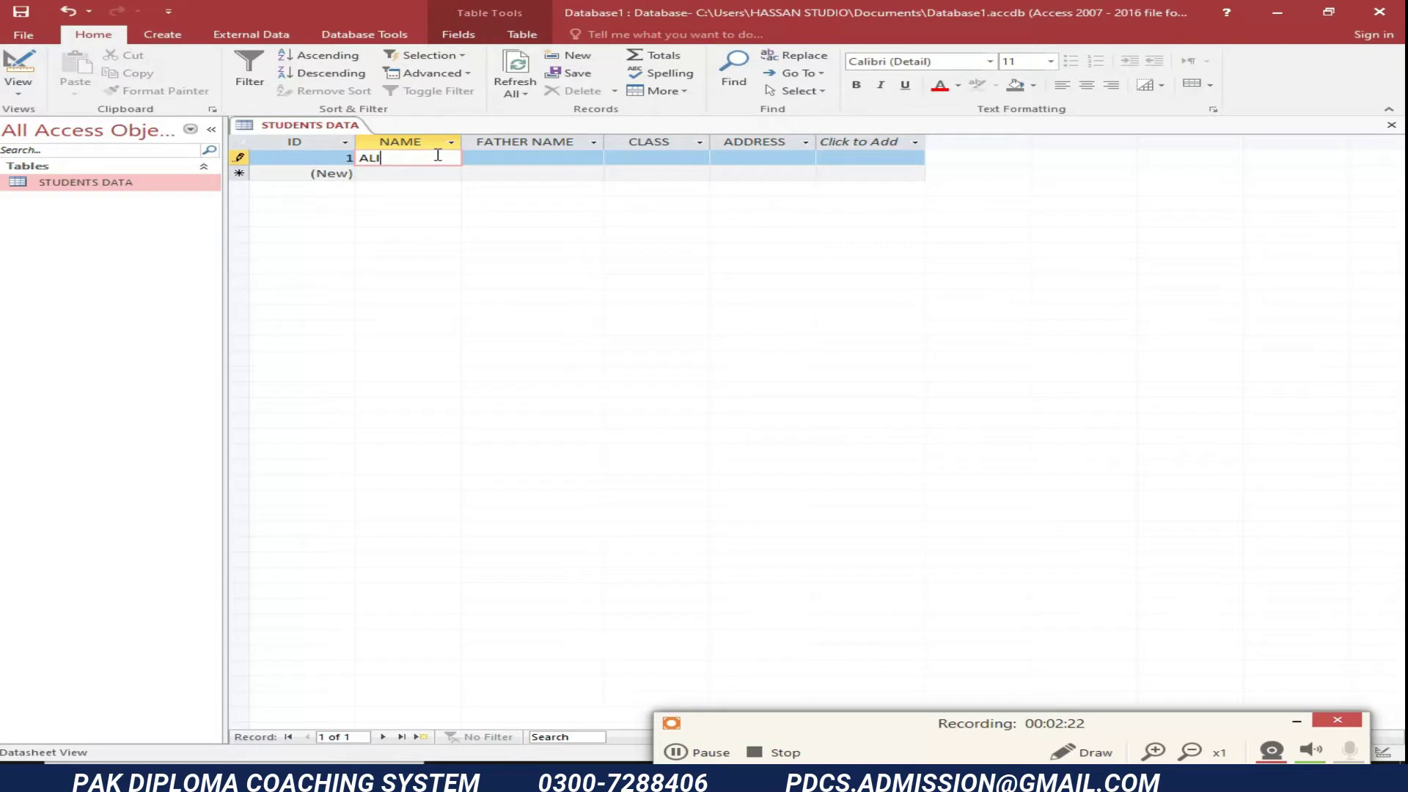
key(Tab)
text(AHMAD)
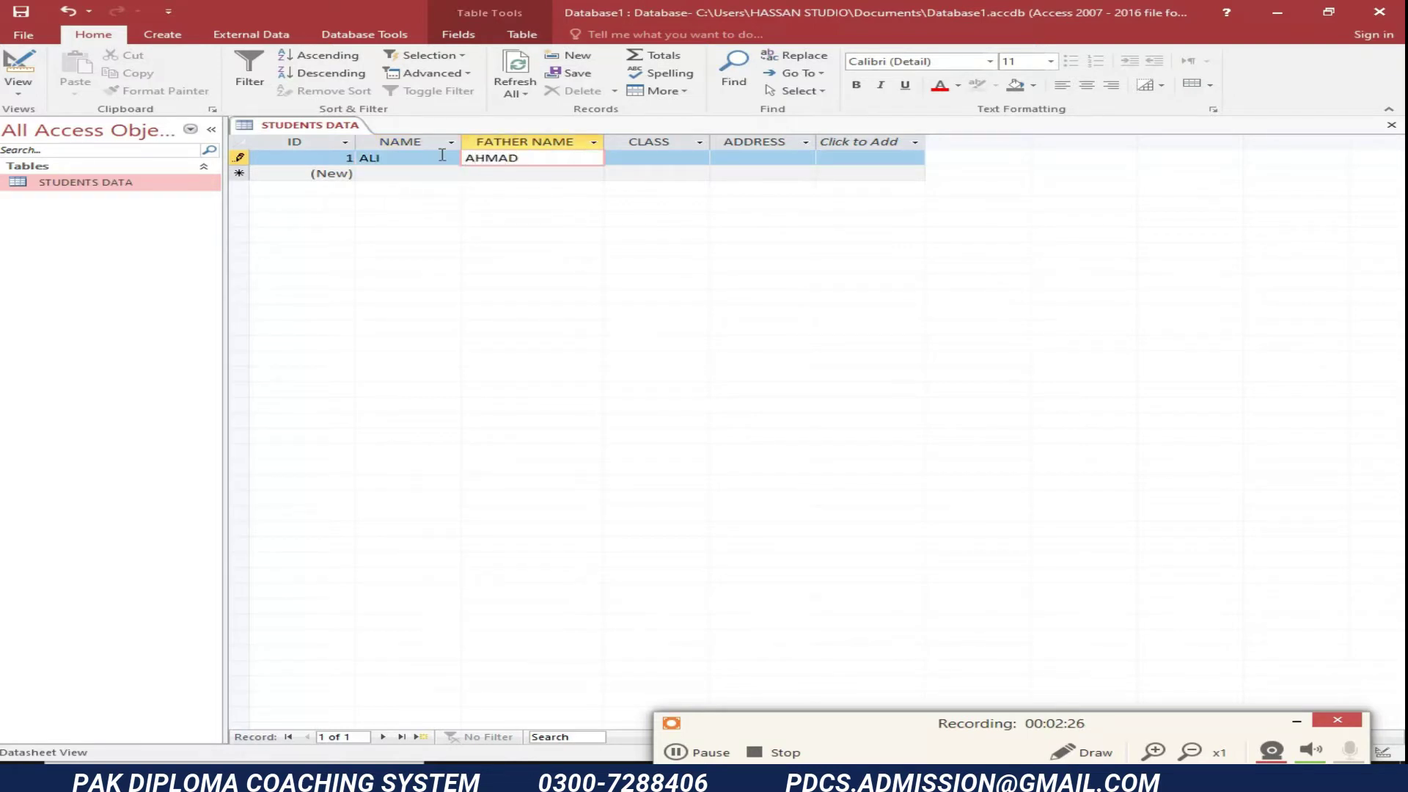
text( ALI)
key(Tab)
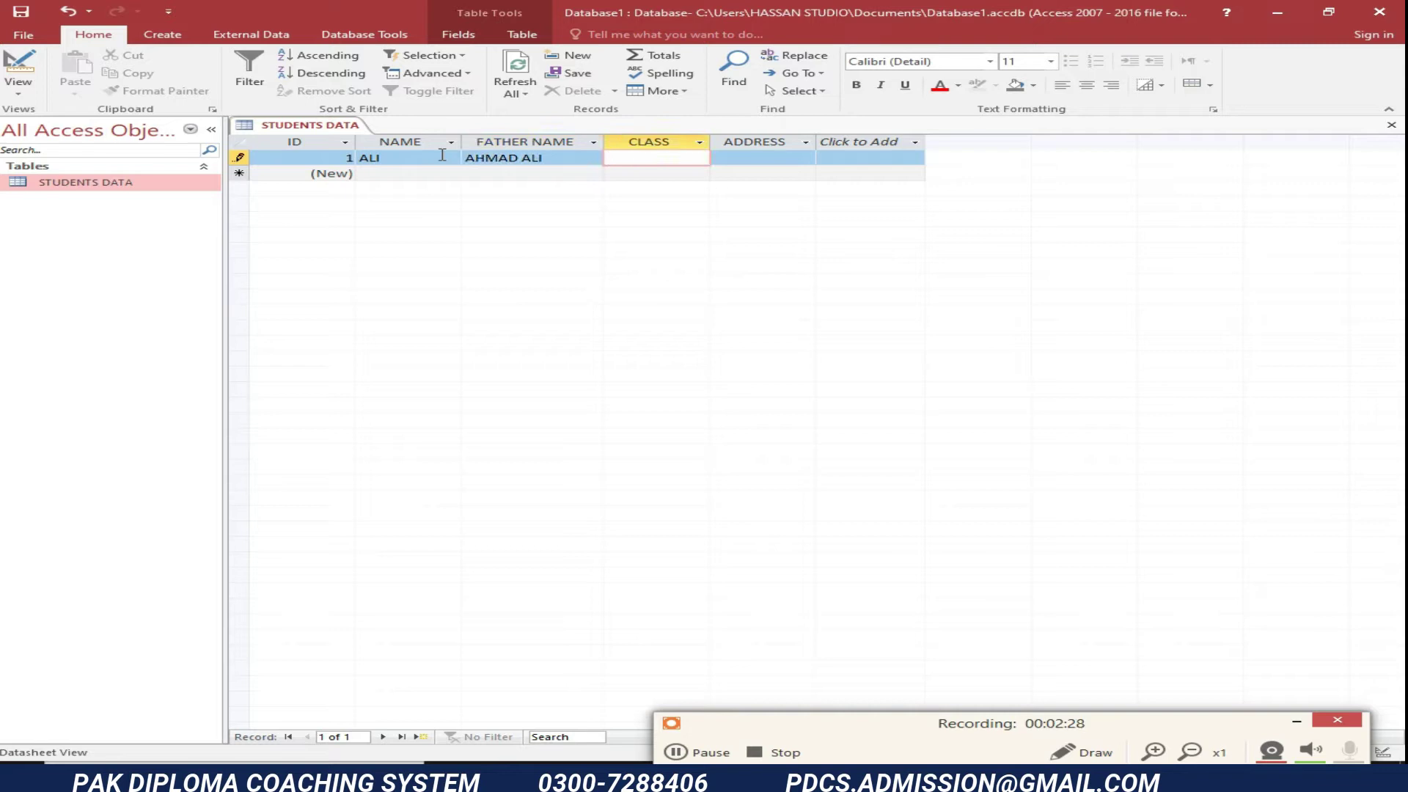
text(ICS)
key(Tab)
text(CHINIOT)
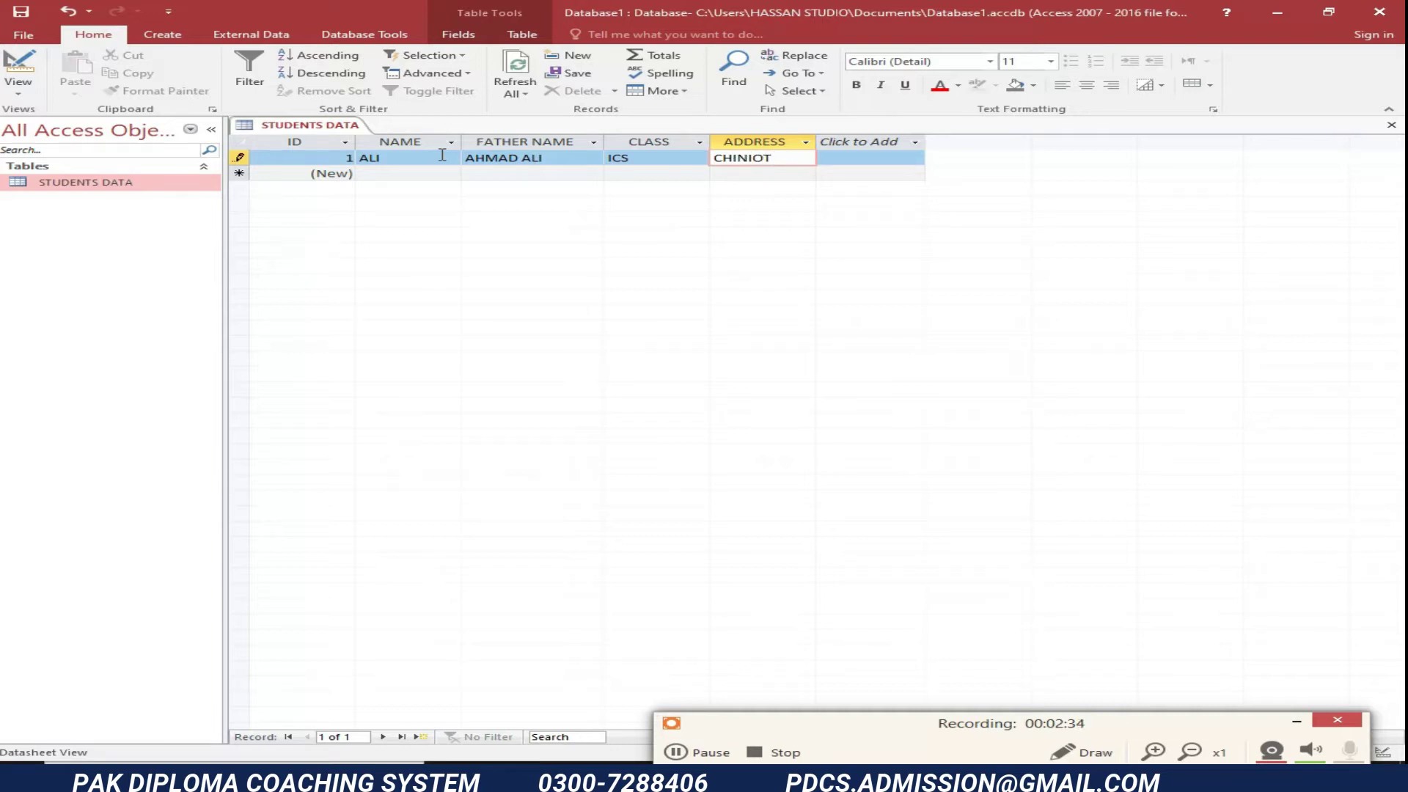
key(Tab)
- Enter the second student record with the student's name, father's name, class FSC and the address
text(HASNAIN)
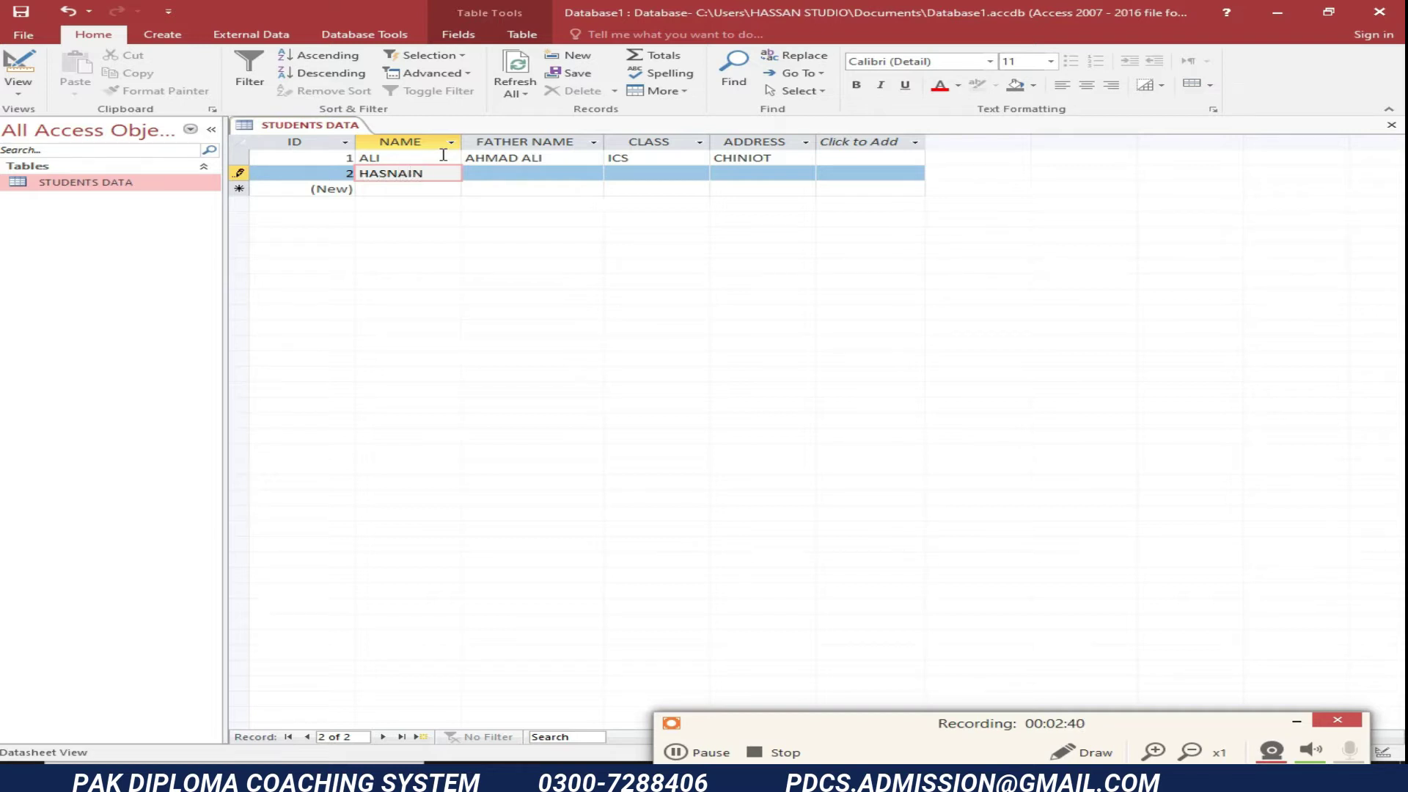
key(Tab)
text(AHMAD AL)
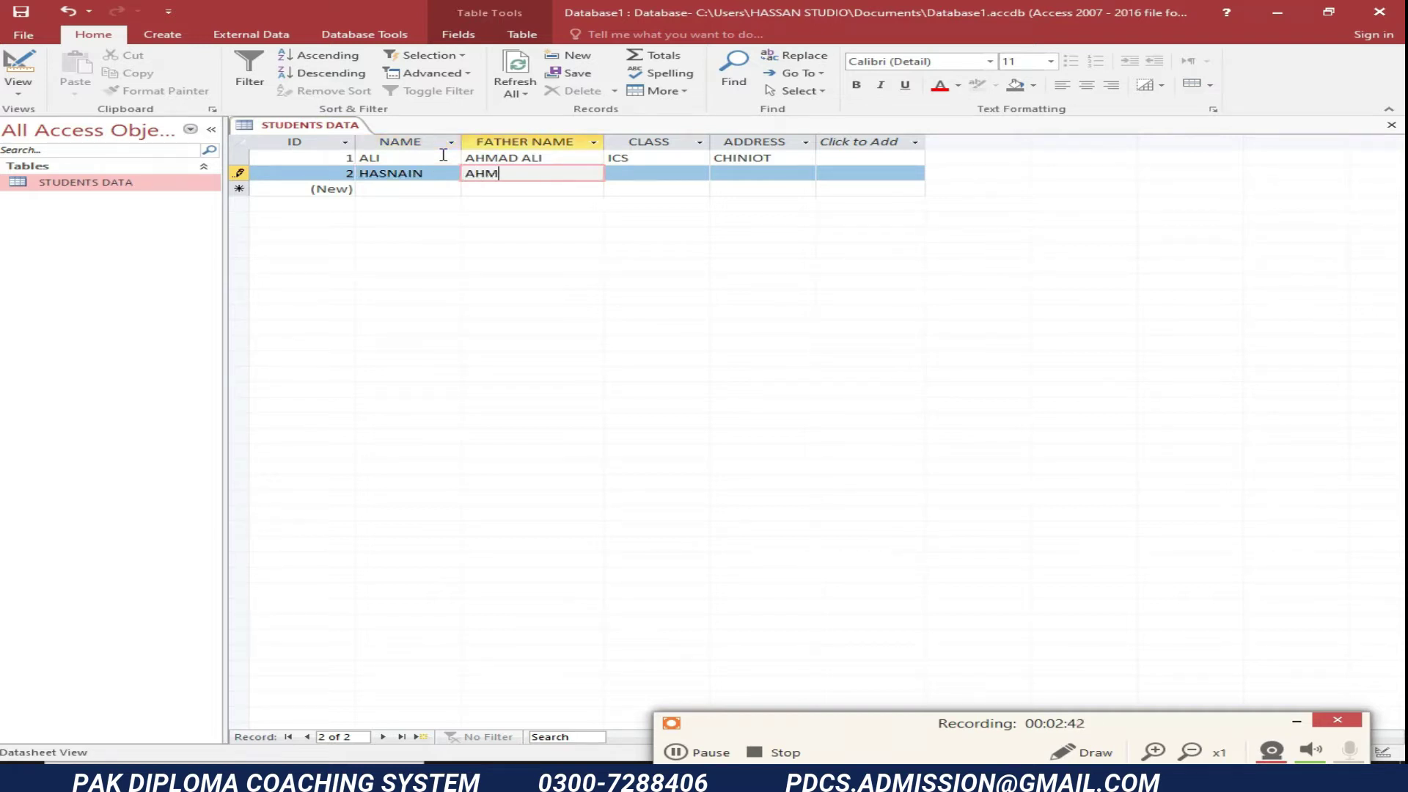
key(Tab)
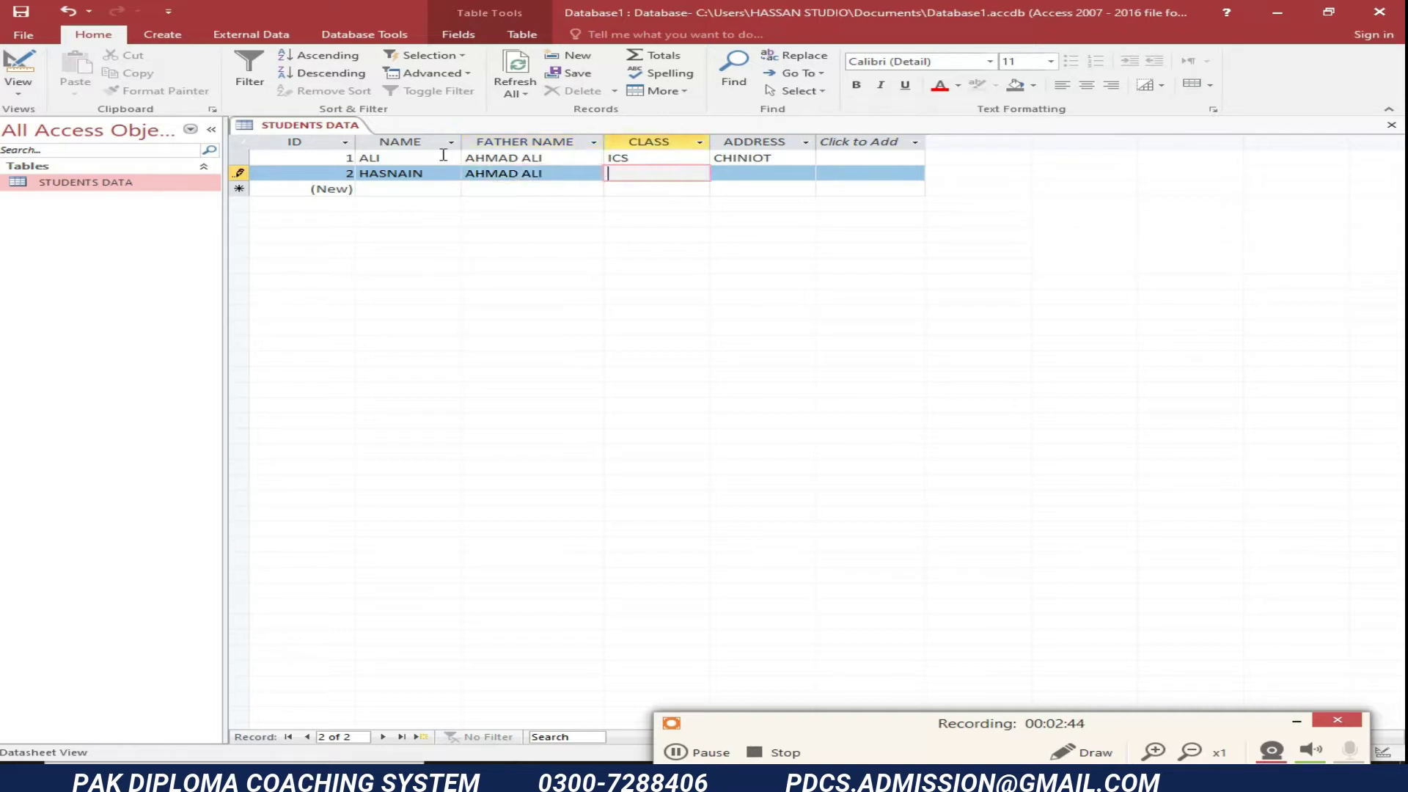
text(FSC)
key(Tab)
text(FSD)
key(Tab)
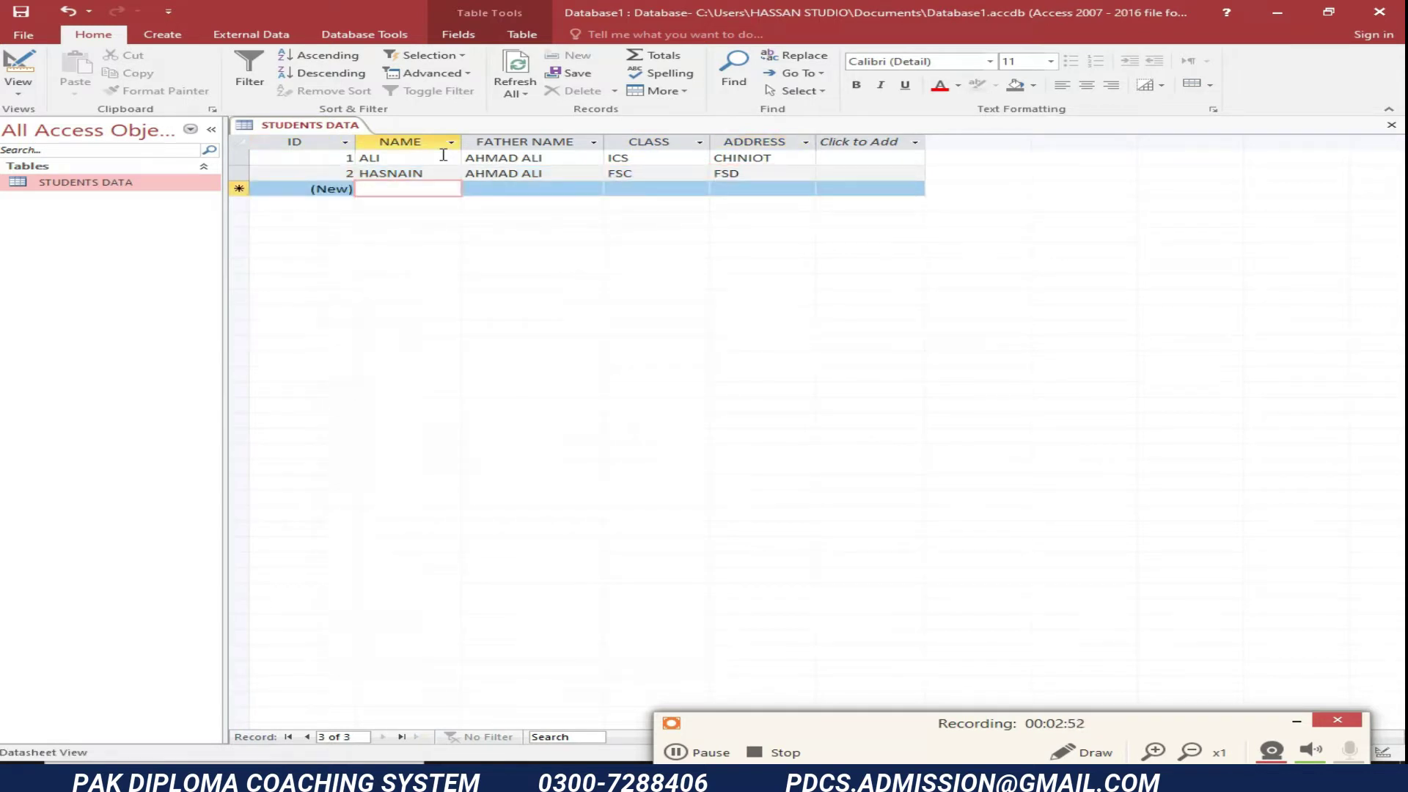
- Enter the third student record with the student's name, father's name, class BA and the address
text(WASIM)
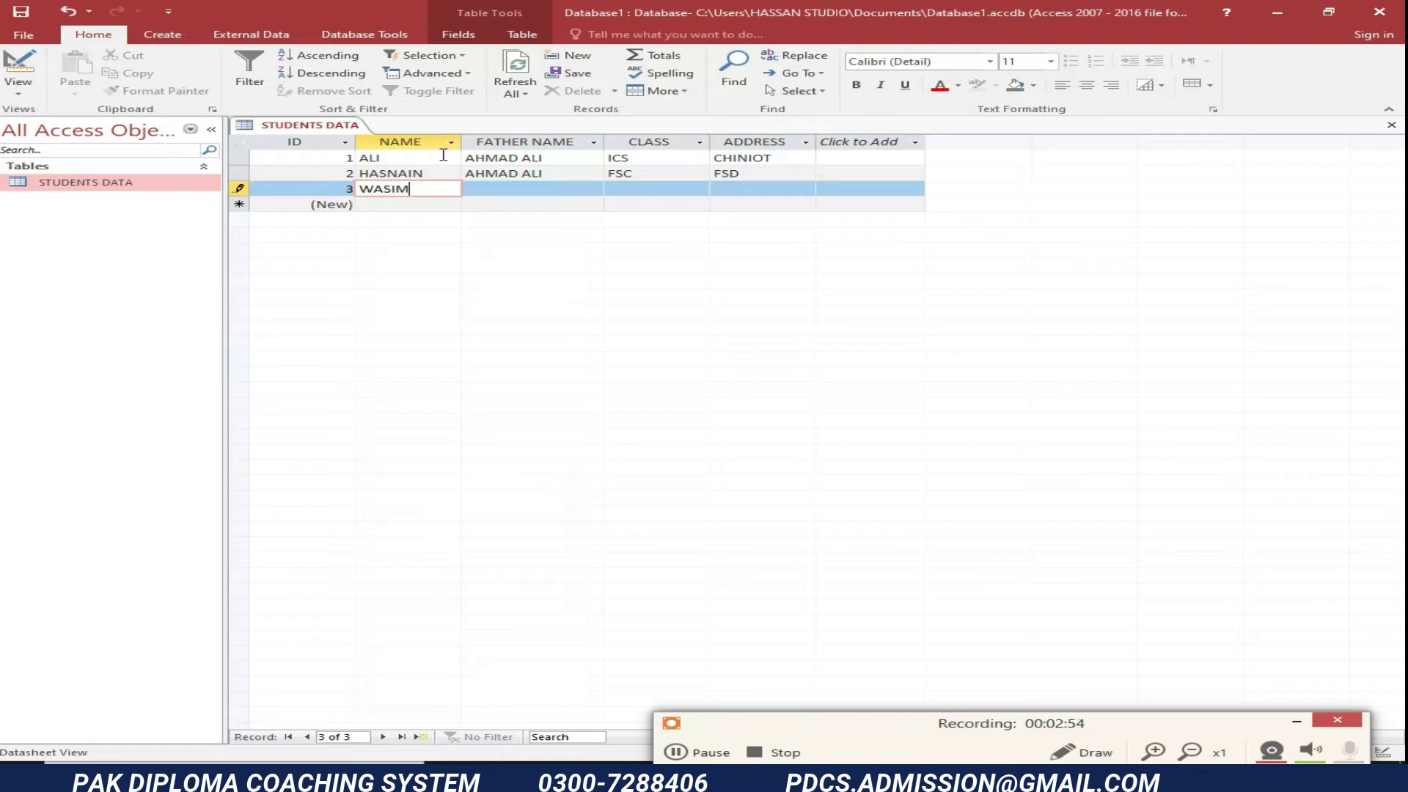
key(Tab)
text(AHMAD ALI)
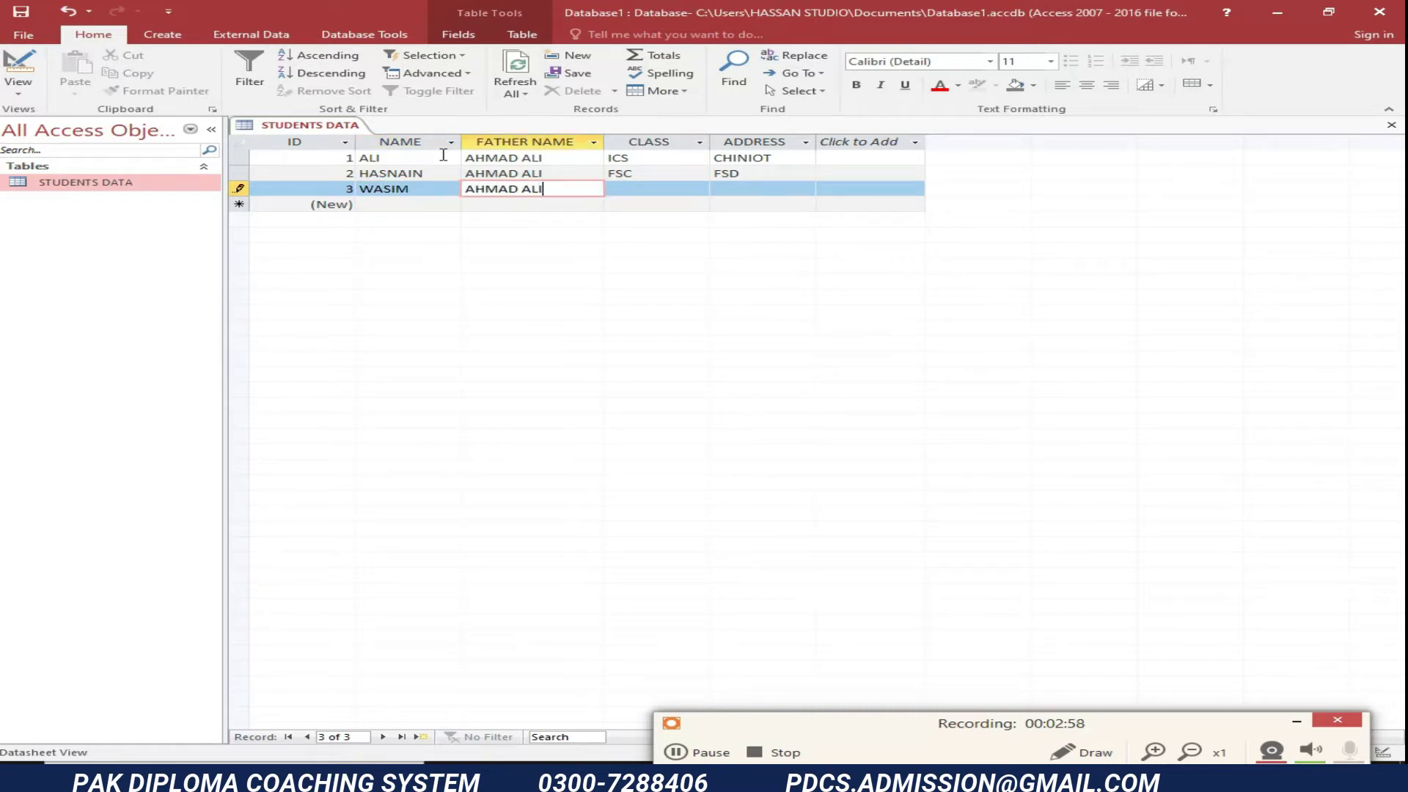
key(Tab)
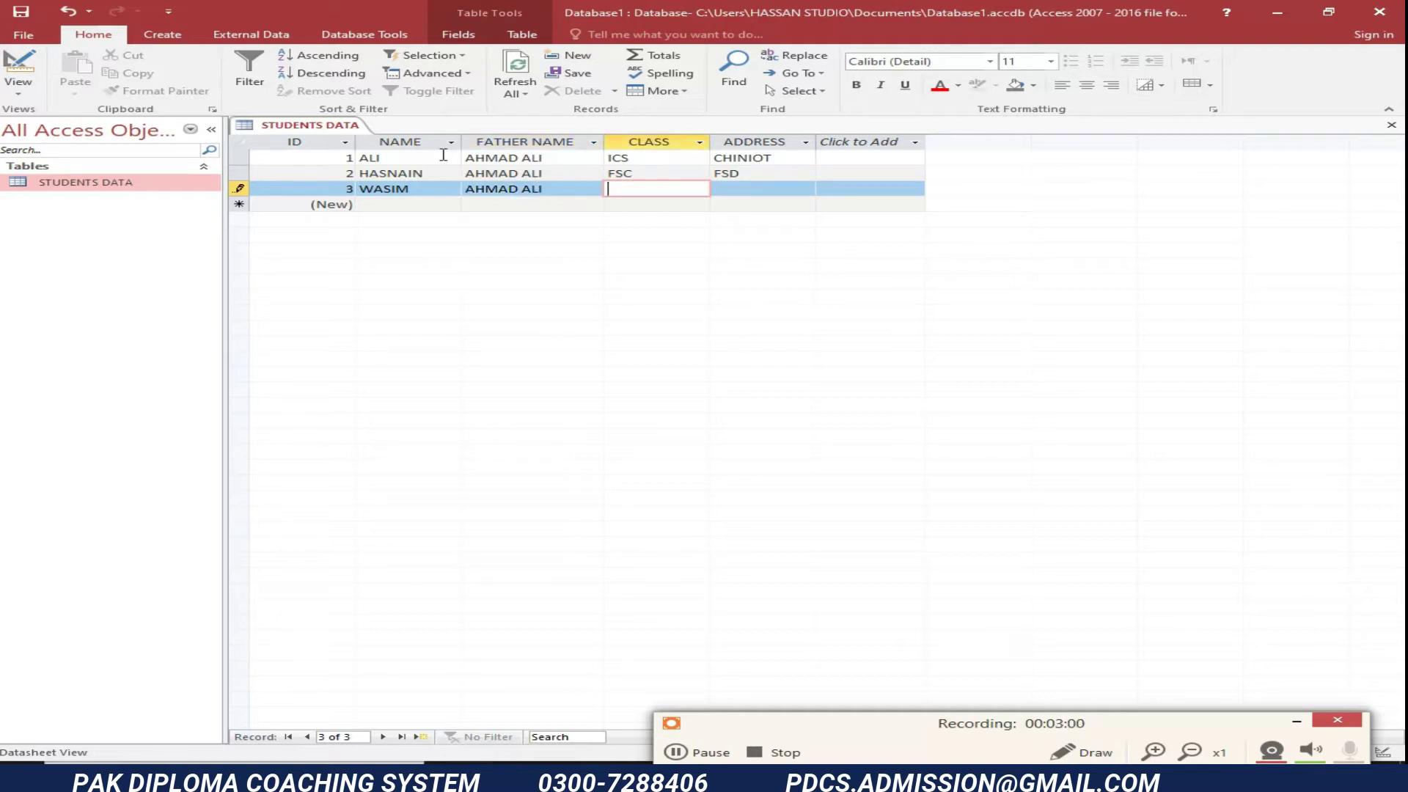
text(BA)
key(Tab)
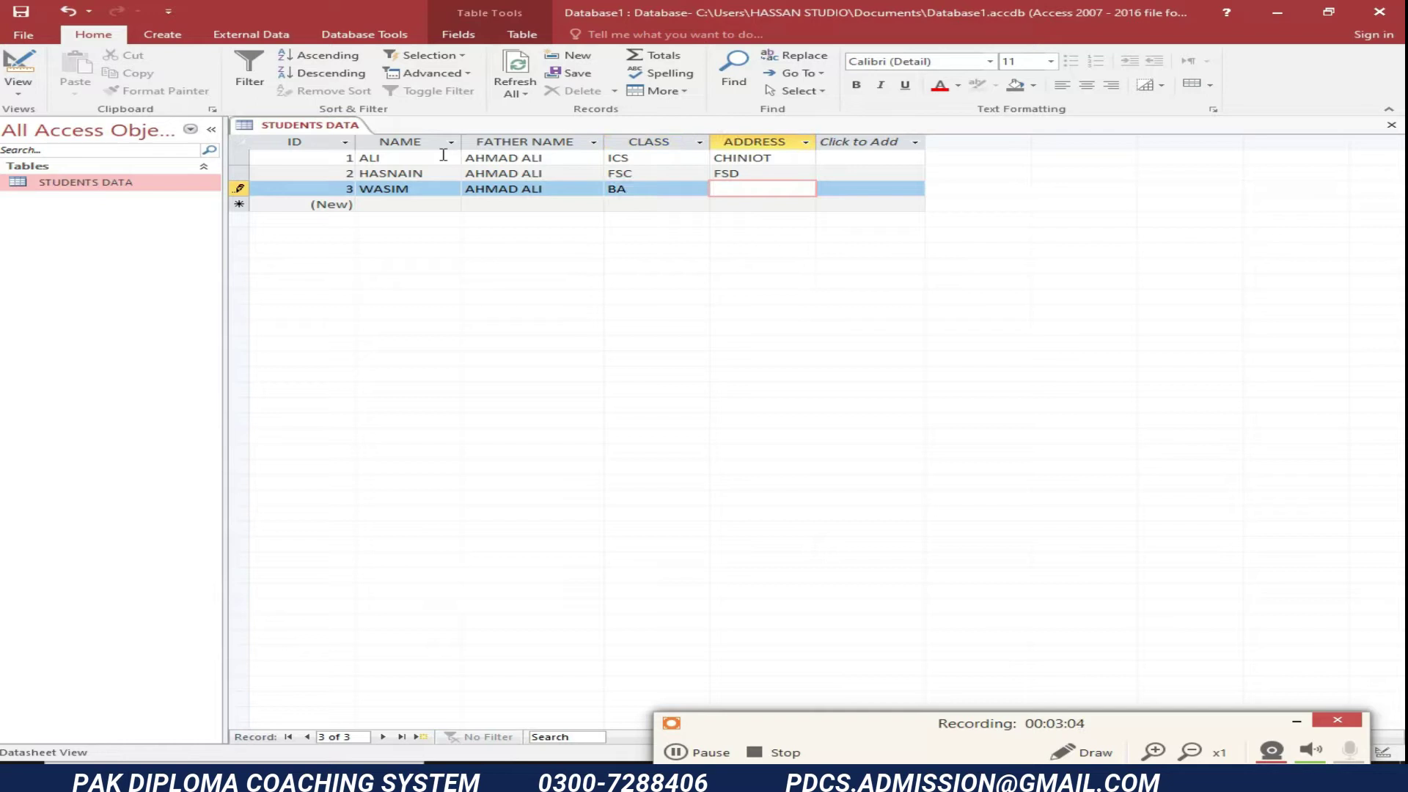
text(LAHORE)
key(Tab)
key(Tab)
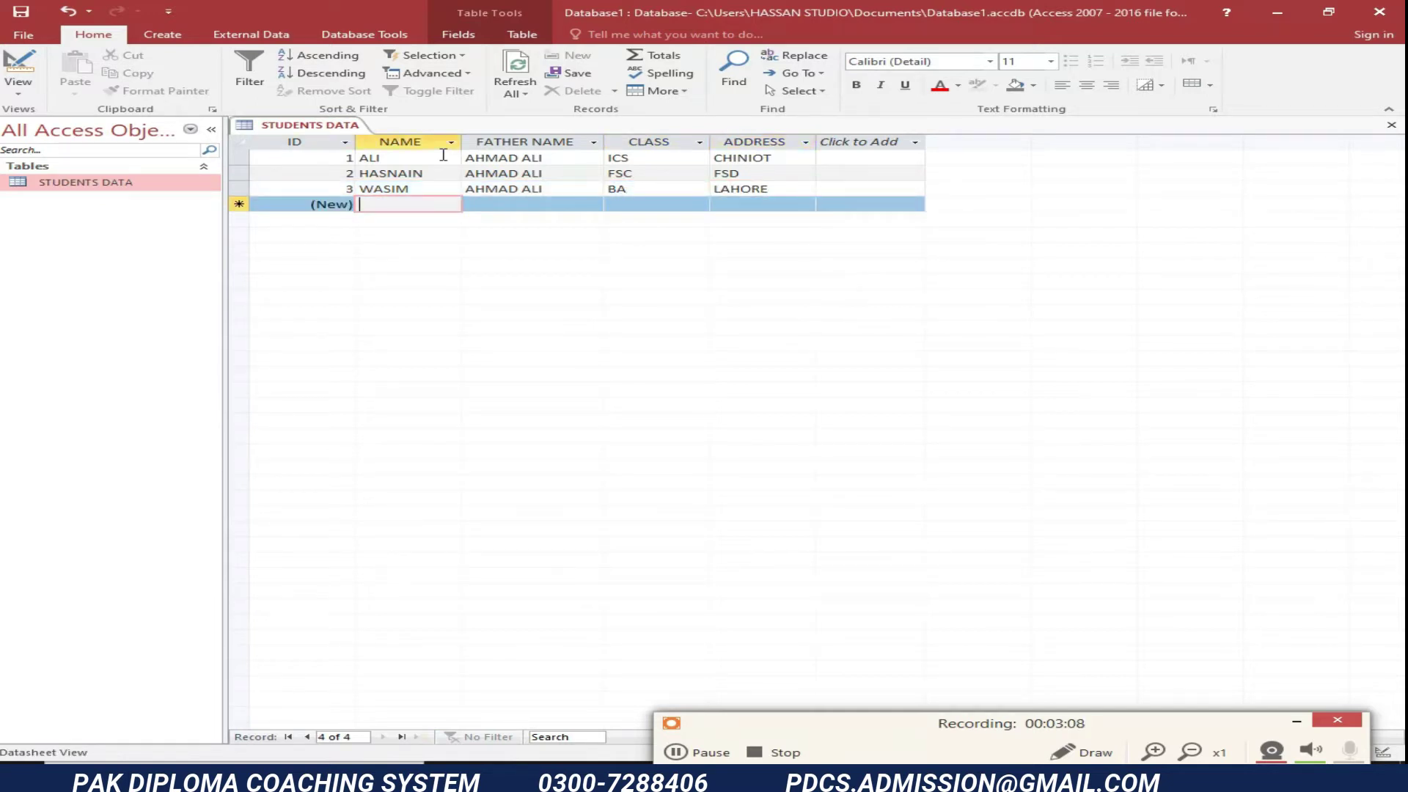
- Enter the fourth student record with the student's full name, father's name, class ICS and the address
text(SIBTE )
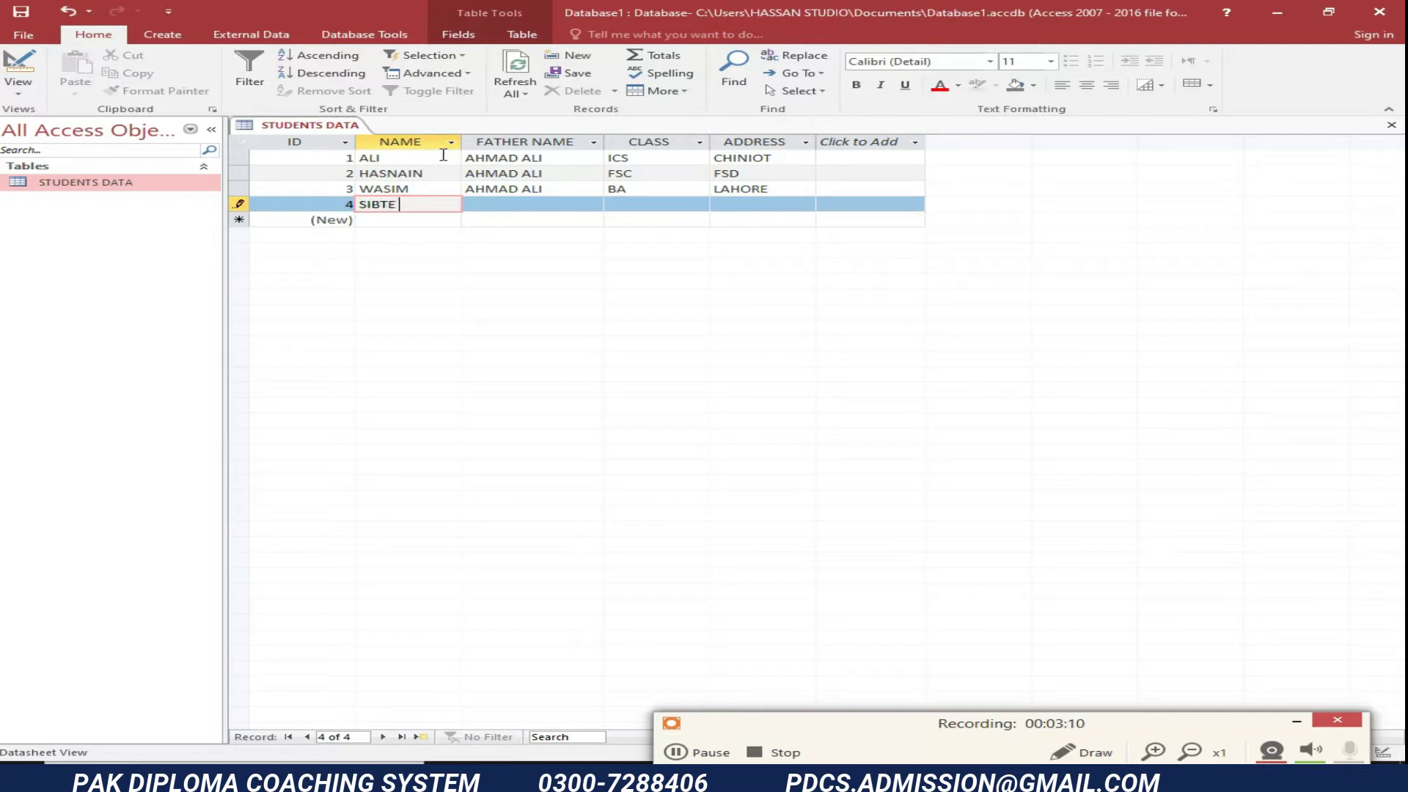
text(HASSAN)
key(Tab)
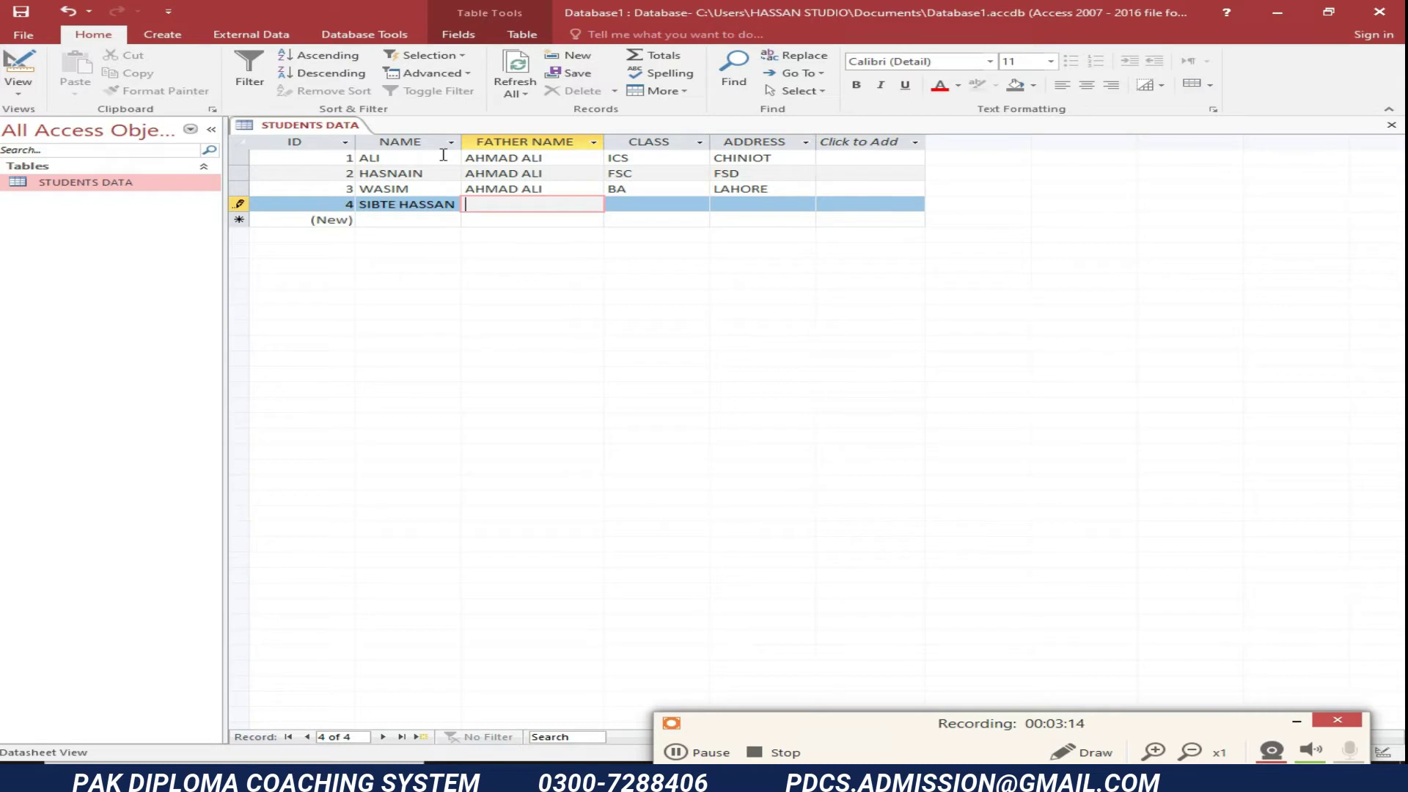
text(WAZIR KHAN)
key(Tab)
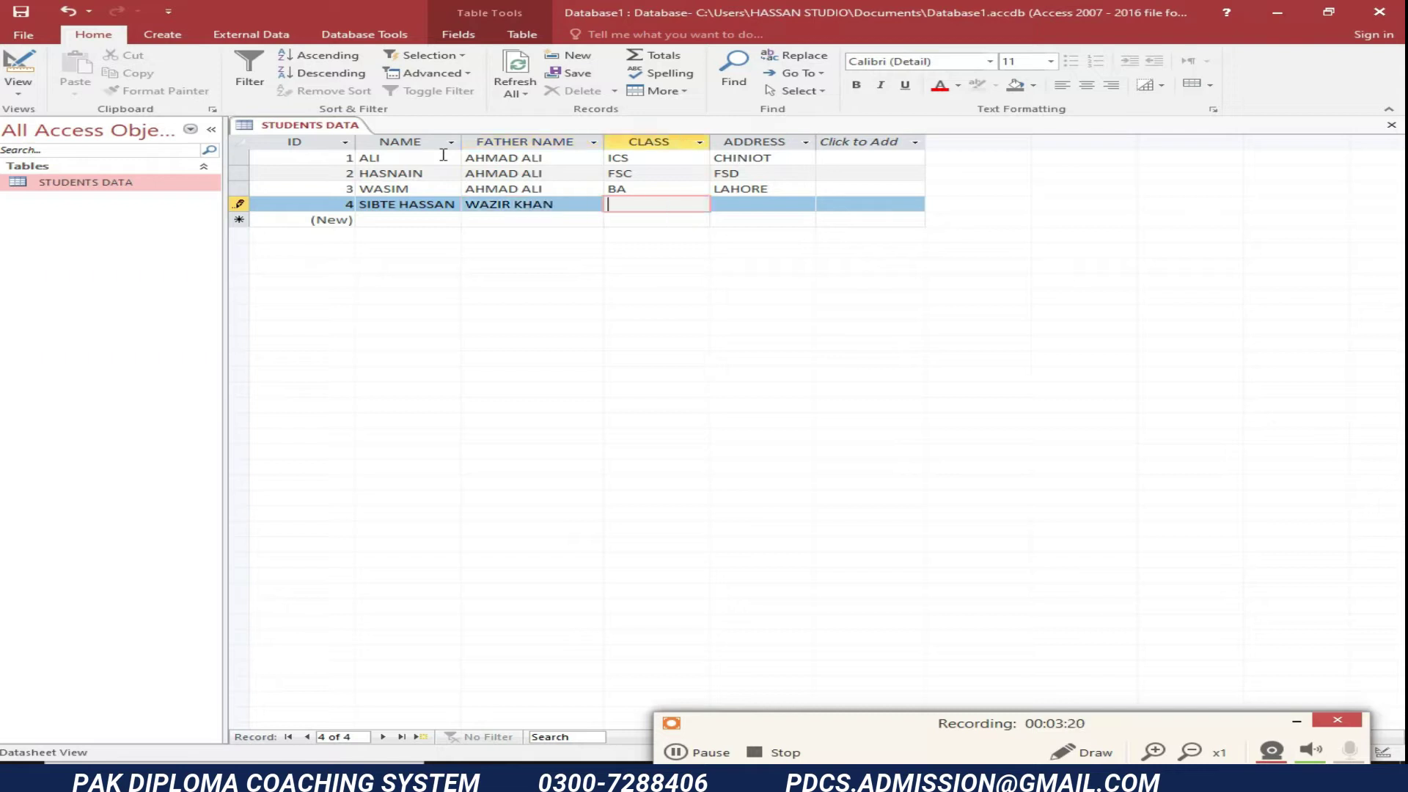
text(ICS)
key(Tab)
text(CHINIOT)
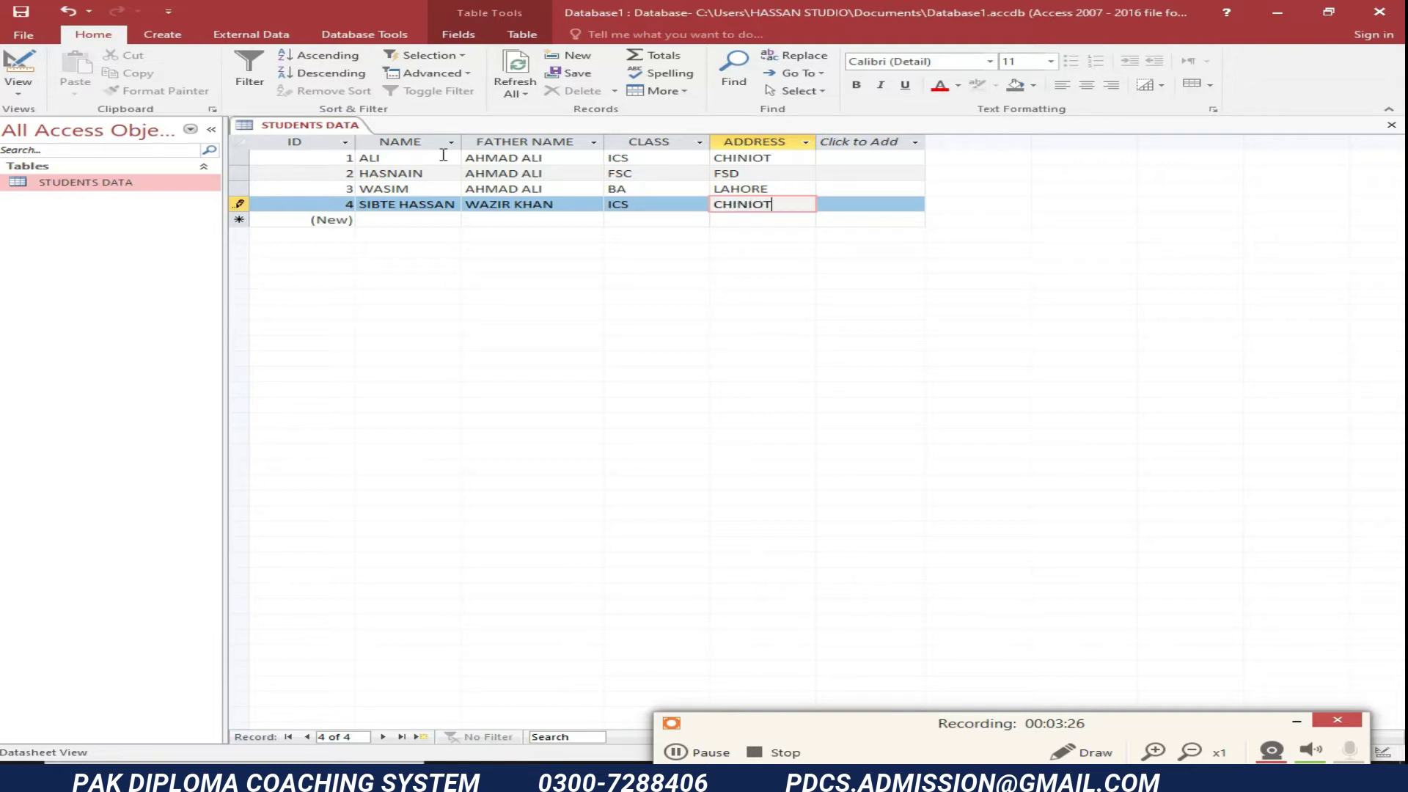
key(Tab)
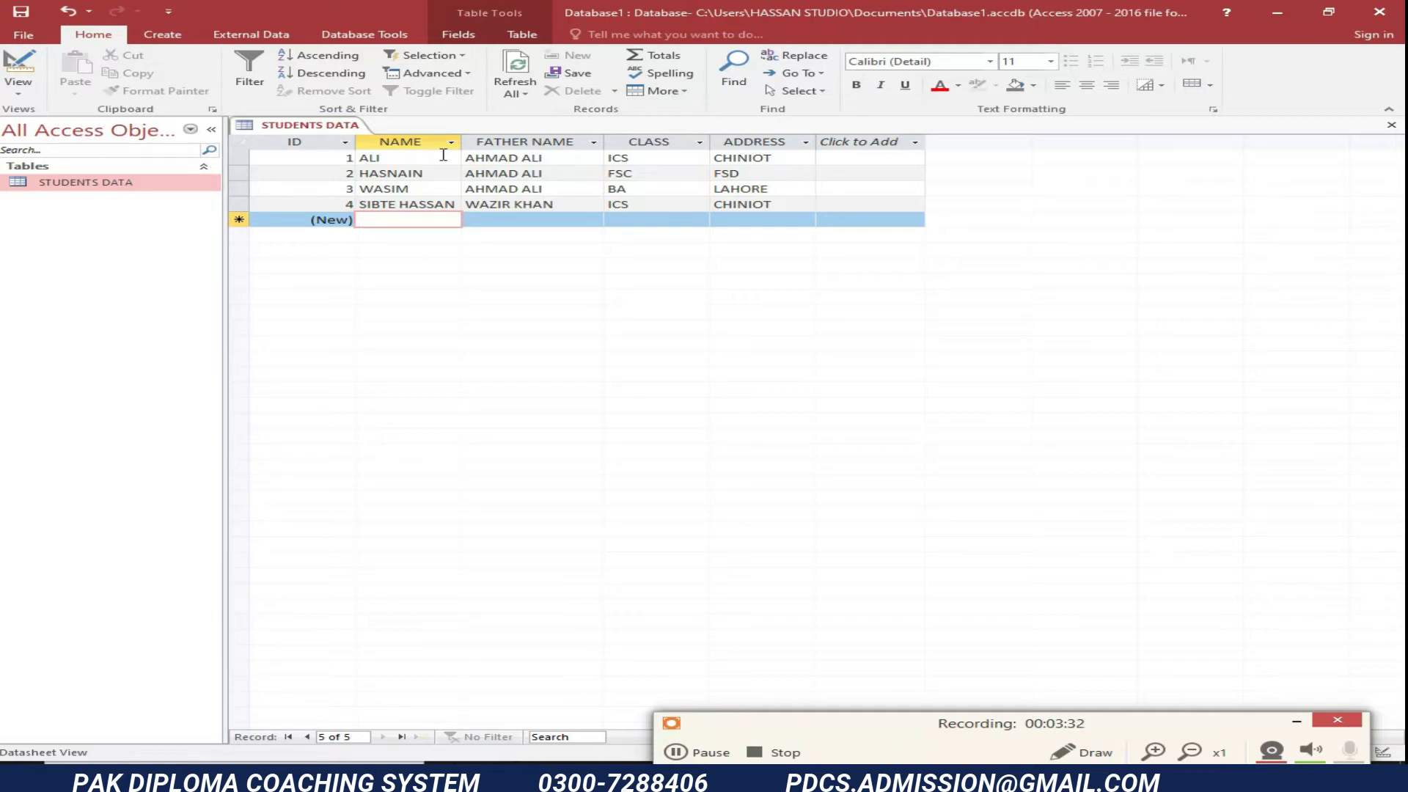
- Enter the fifth student record with both names, class BSC and the address, and close STUDENTS DATA with its layout changes saved
text(AHSAN)
key(Tab)
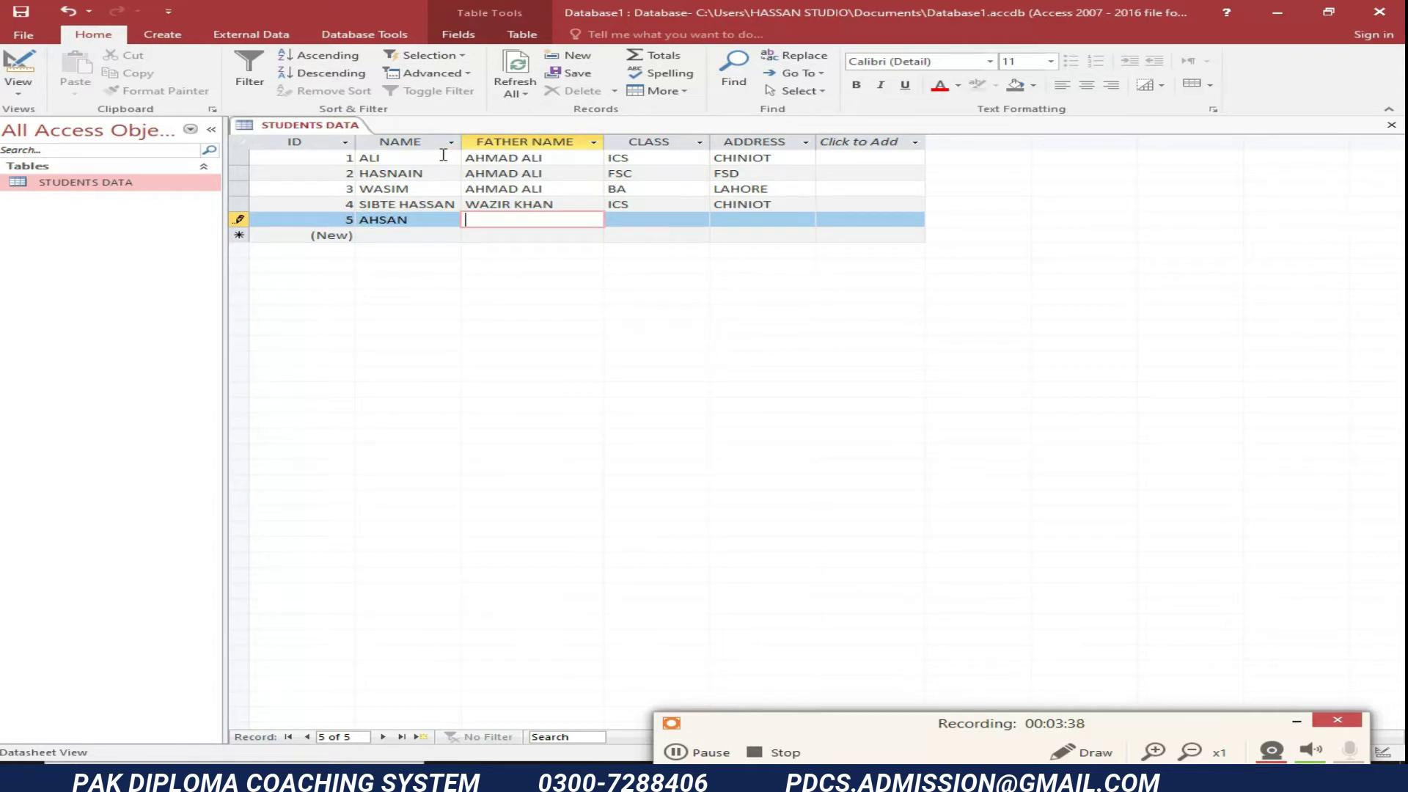
text(AZHAR ALI)
key(Tab)
text(BSC)
key(Tab)
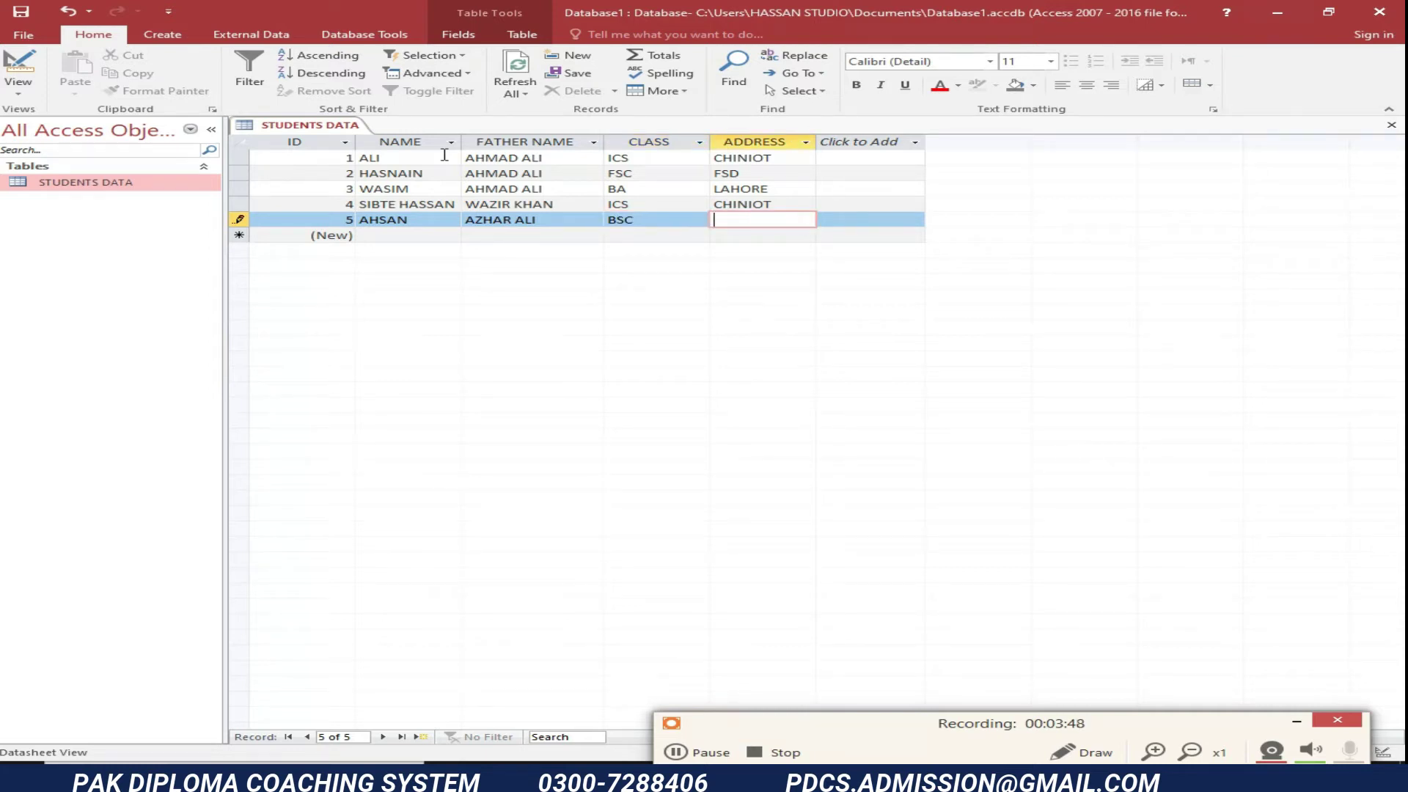
text(LAHORE)
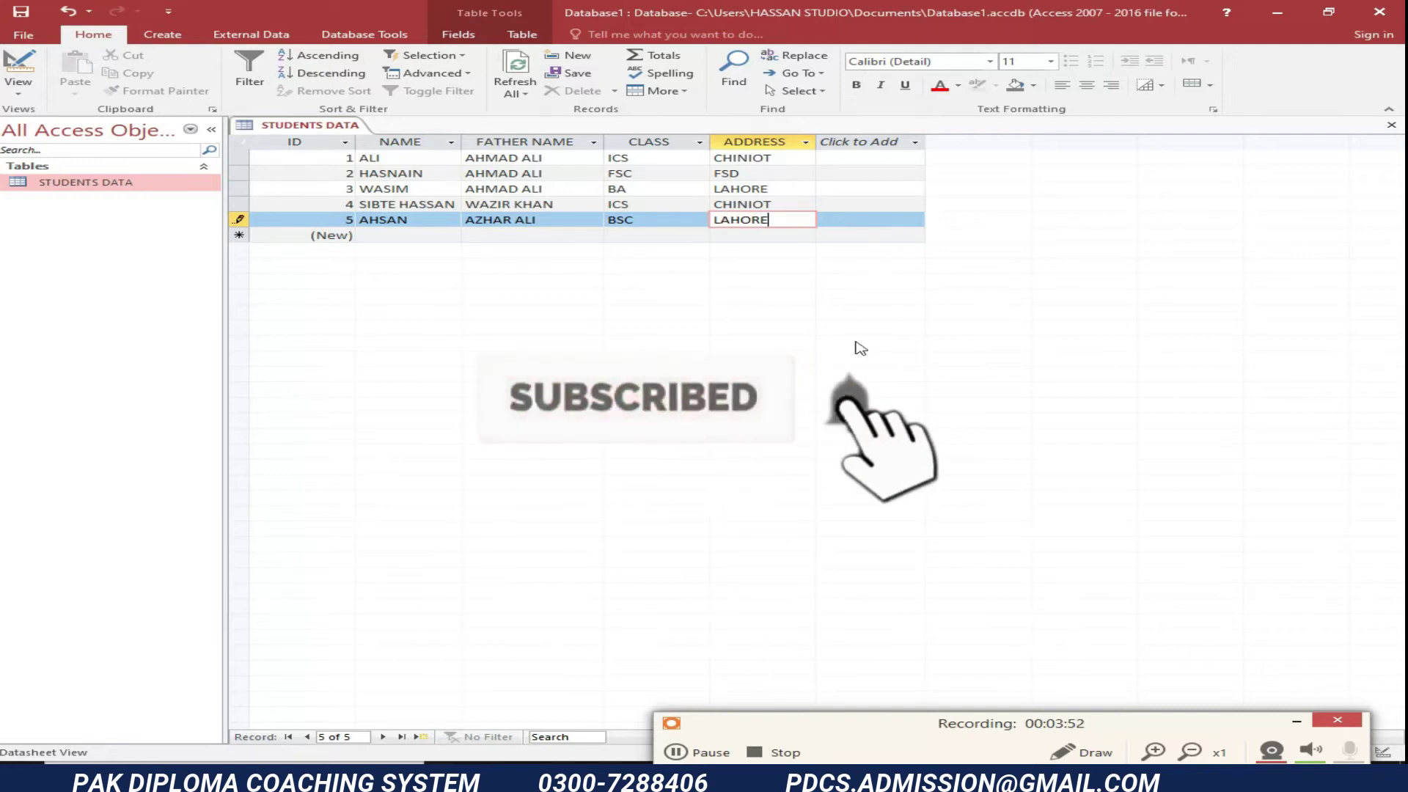
click(1391, 125)
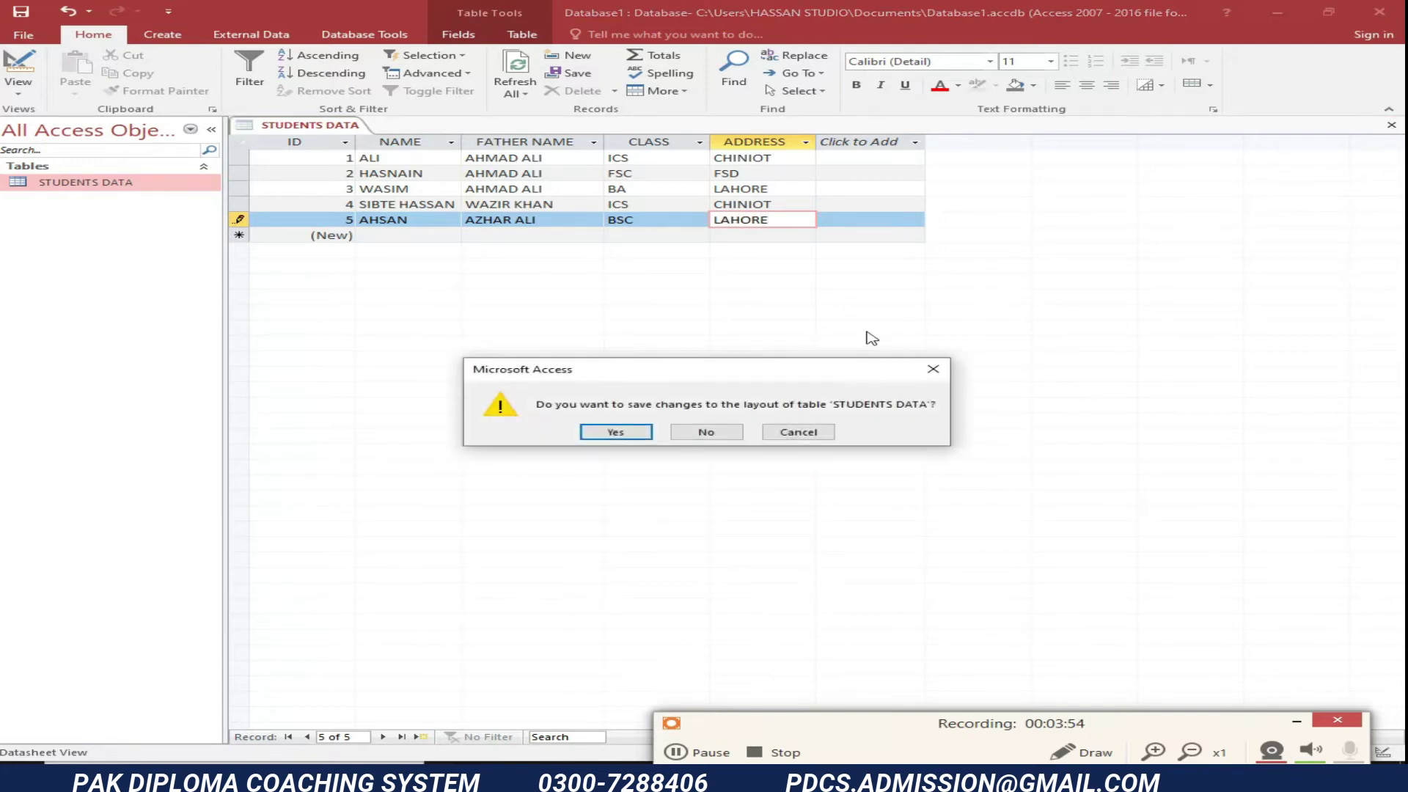
click(615, 433)
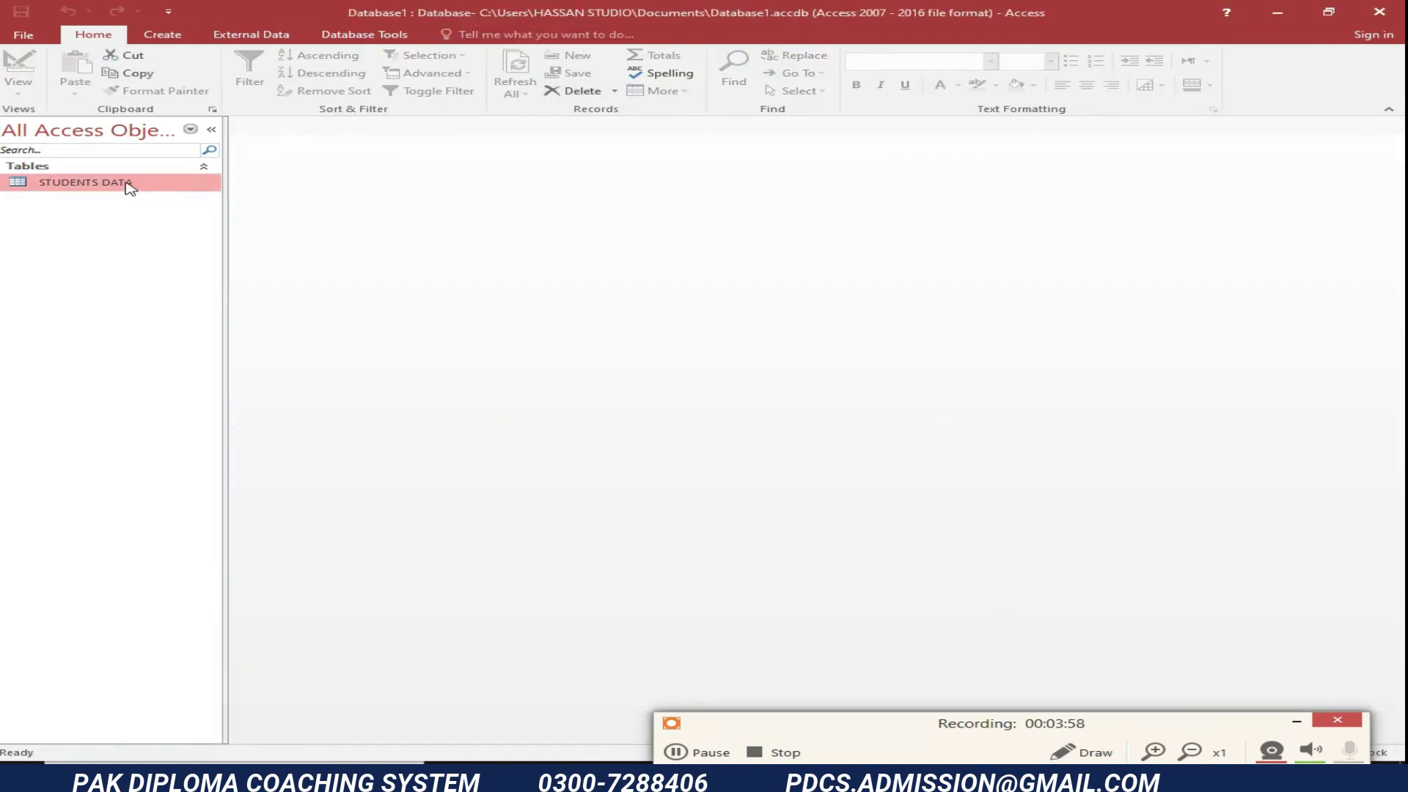
- Create a second blank table in the database
click(170, 35)
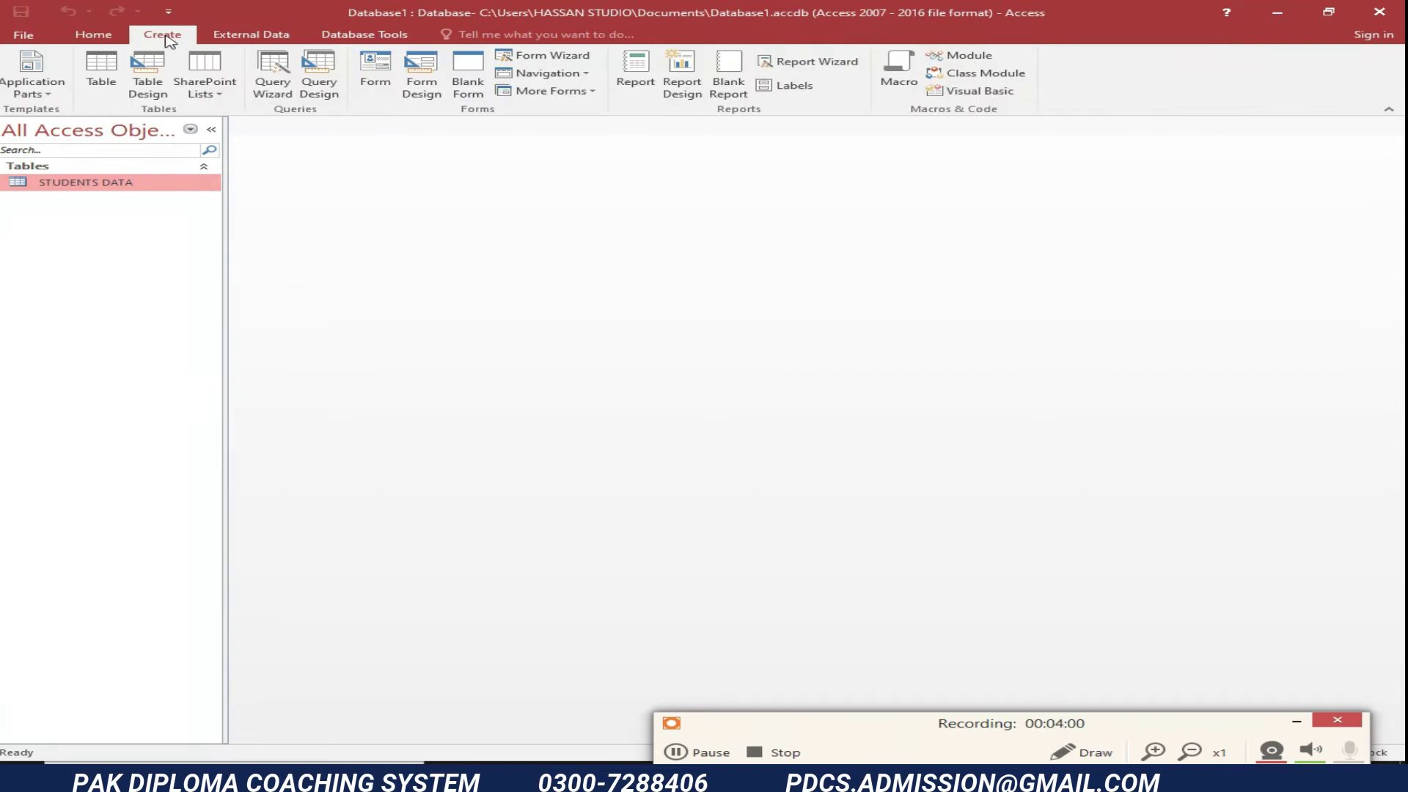
click(101, 69)
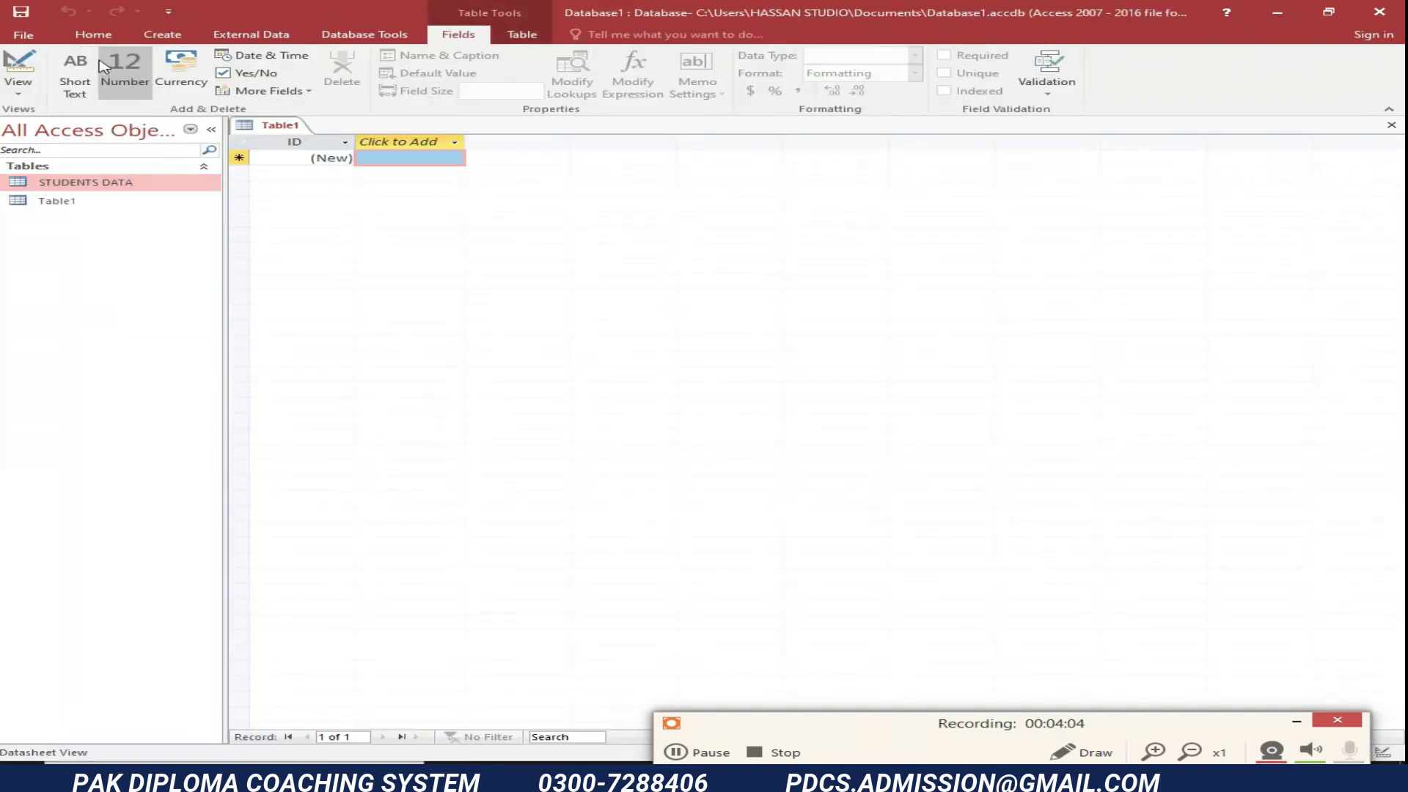
- Try to rename Table1 while it is still open
click(115, 208)
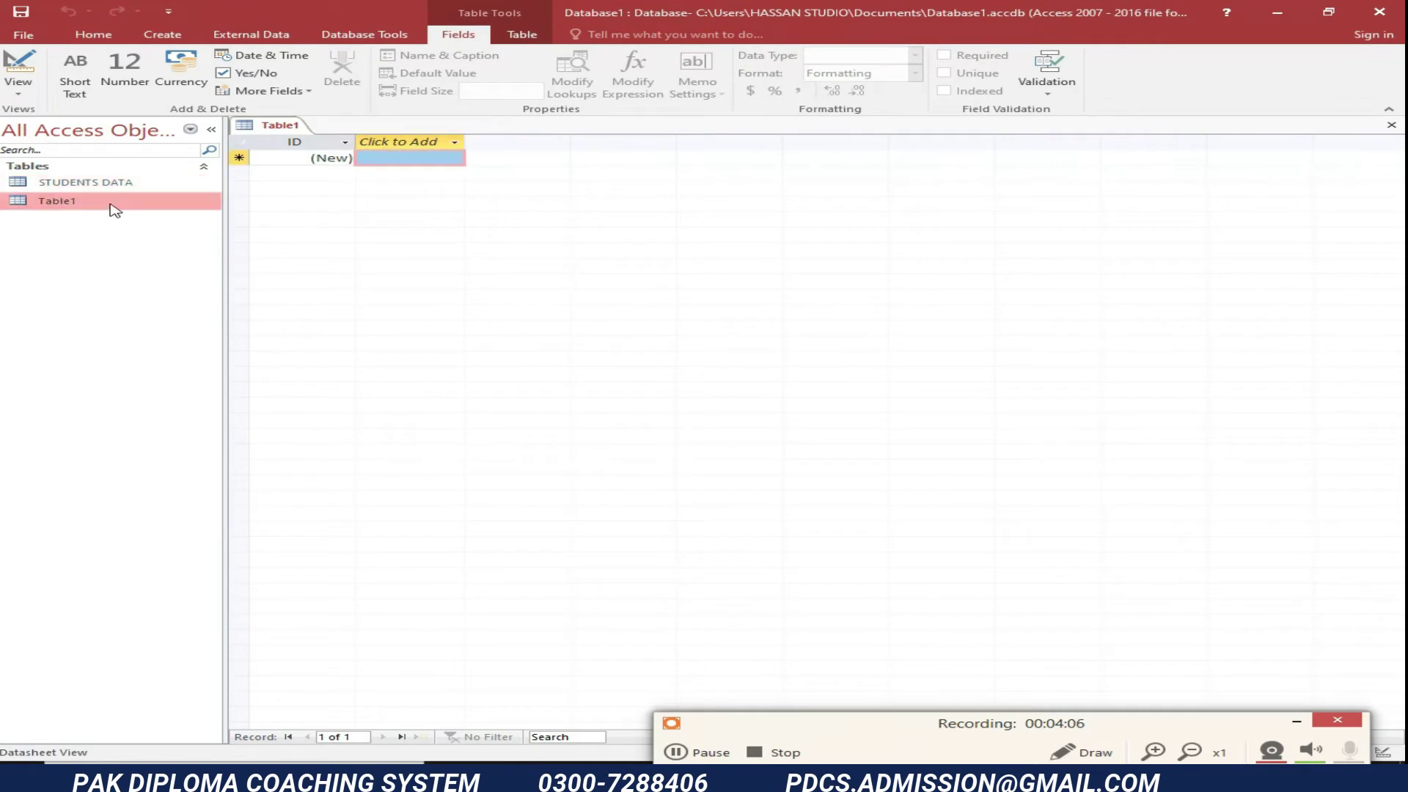
right_click(111, 207)
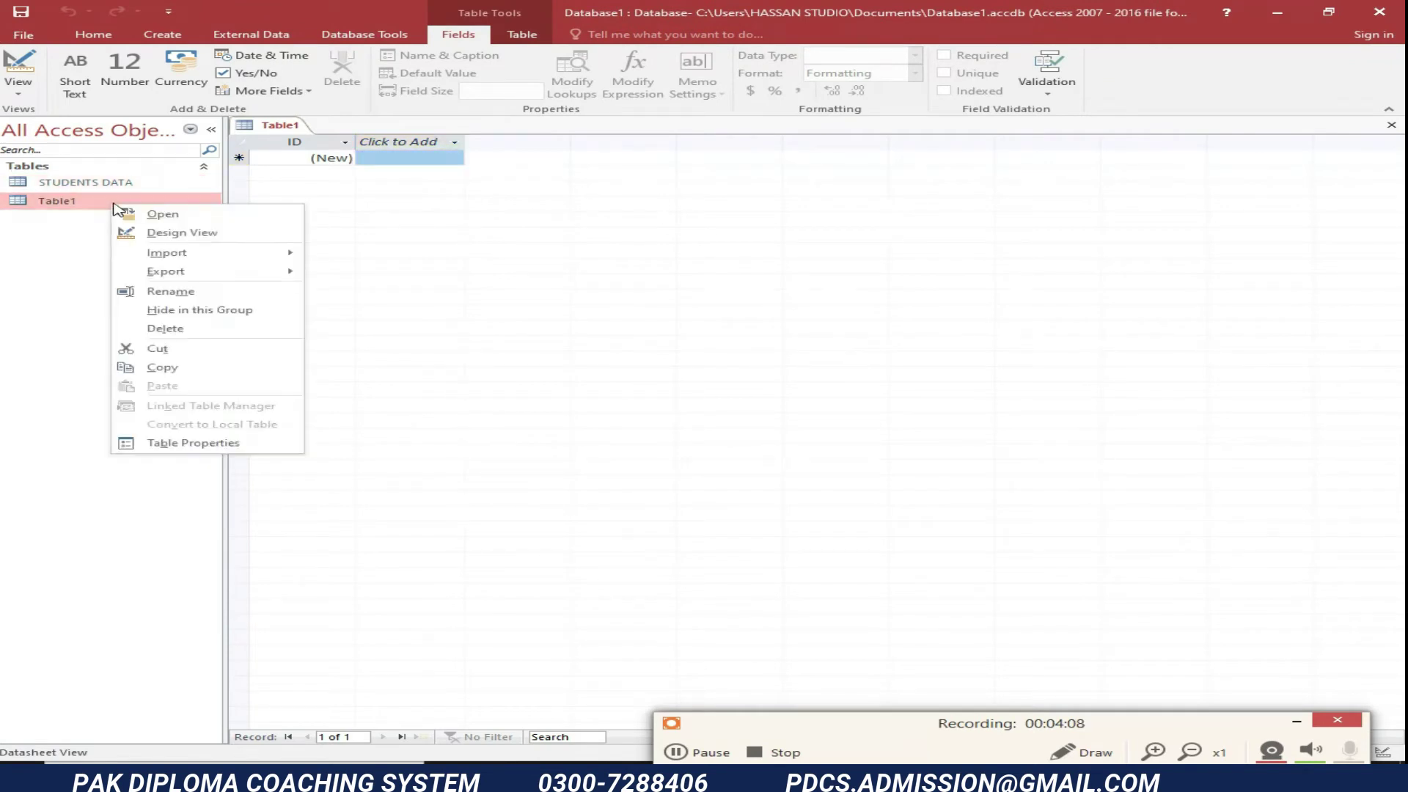
click(213, 291)
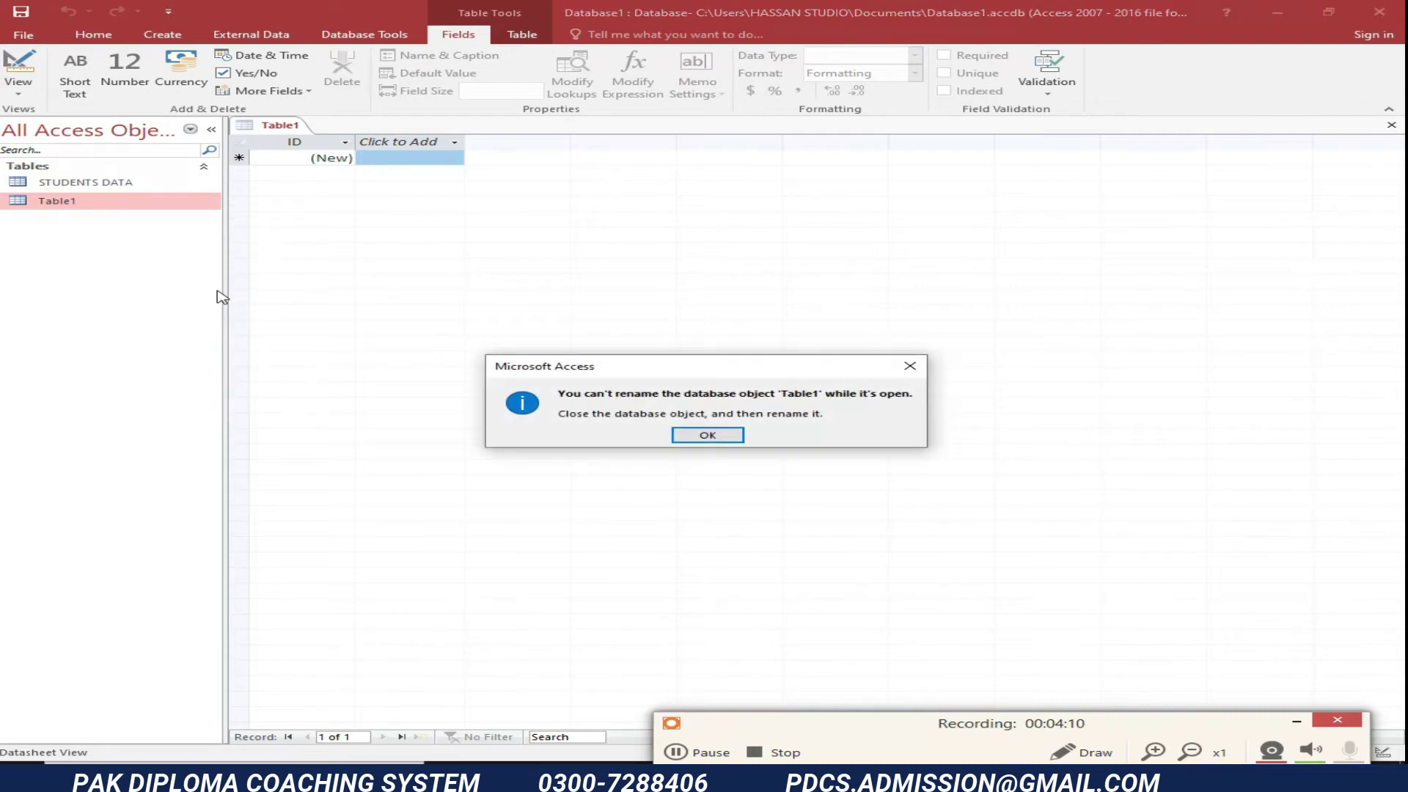
click(708, 435)
- Switch Table1 to Design View and save it under the name STUDENTS MARKS SHEET
right_click(151, 206)
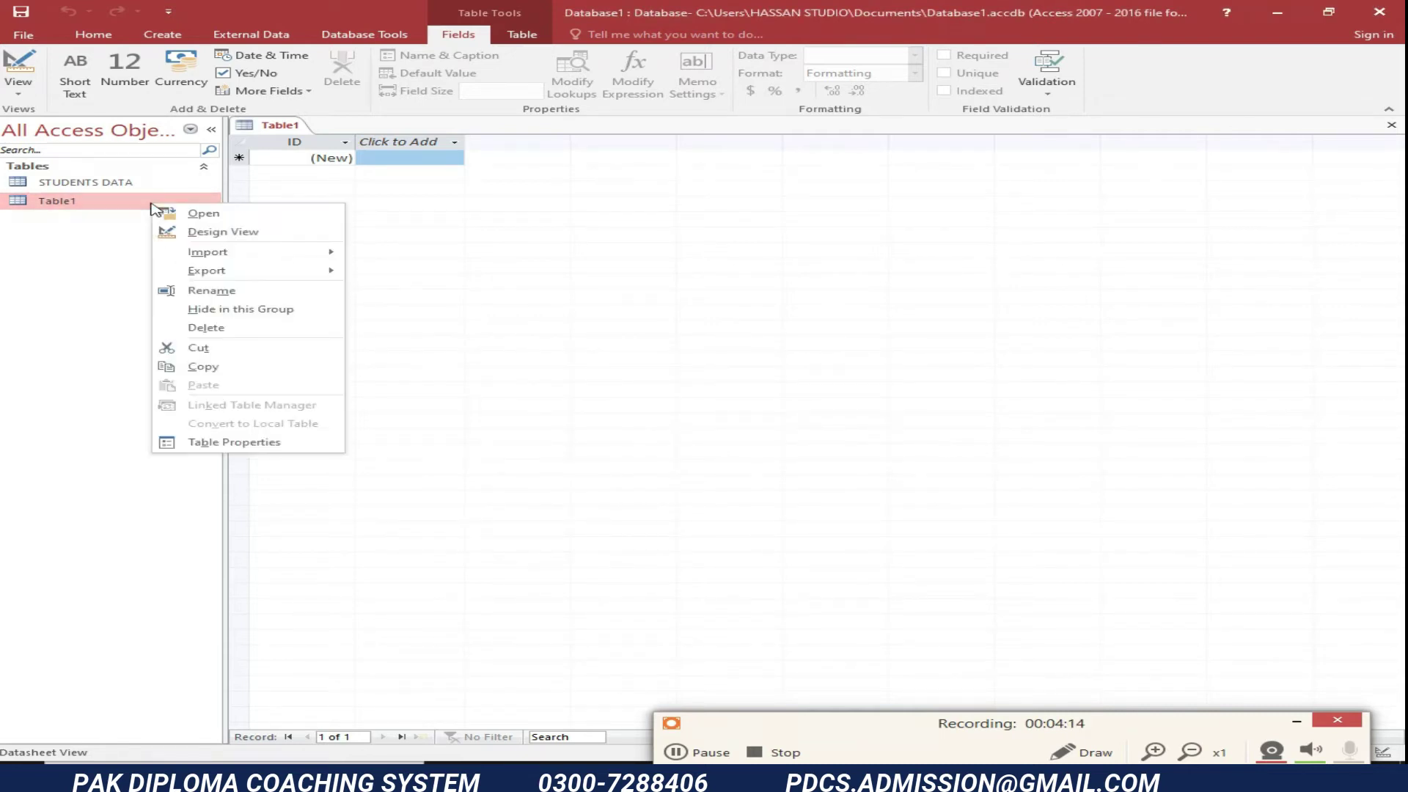
click(219, 233)
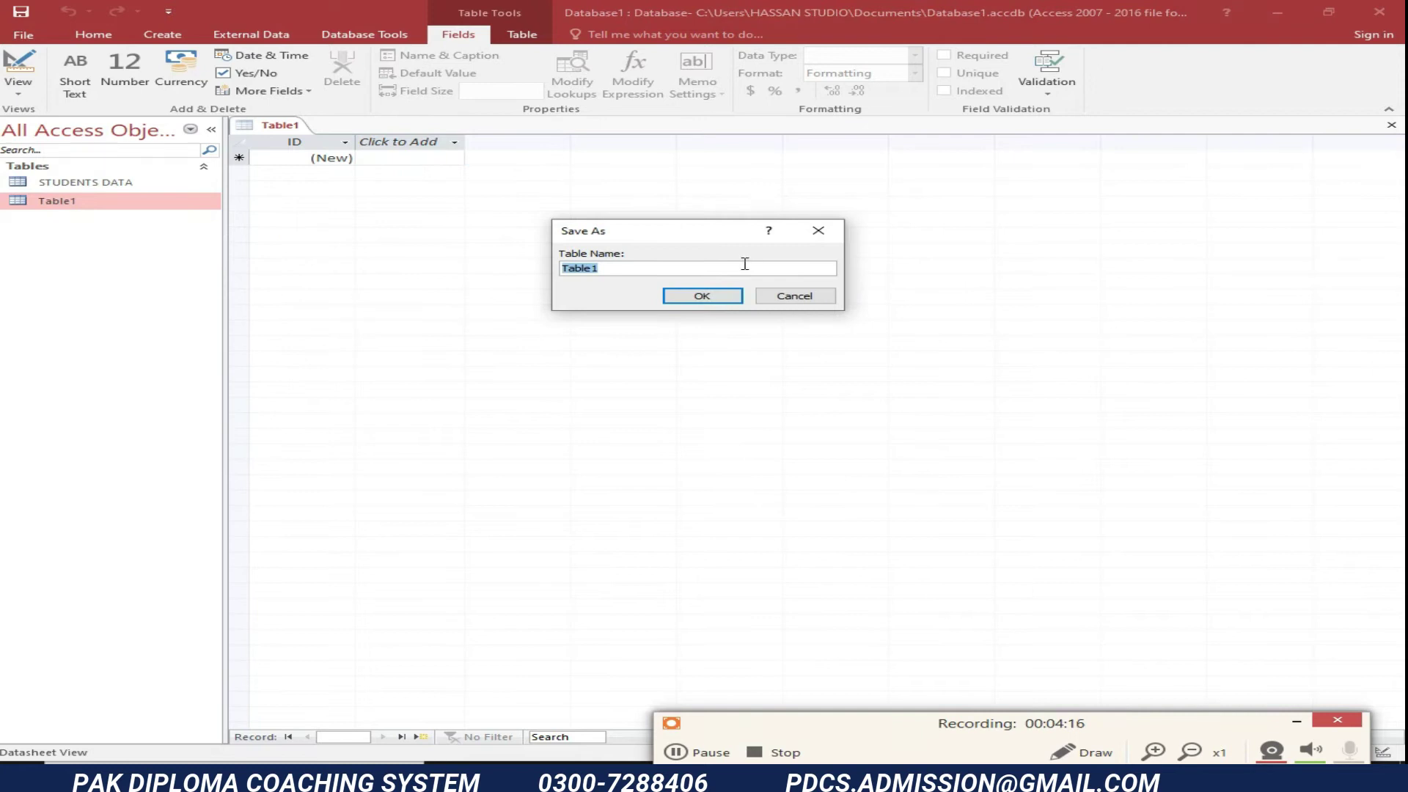
key(BackSpace)
text(STUDENT SMARKS SHEET)
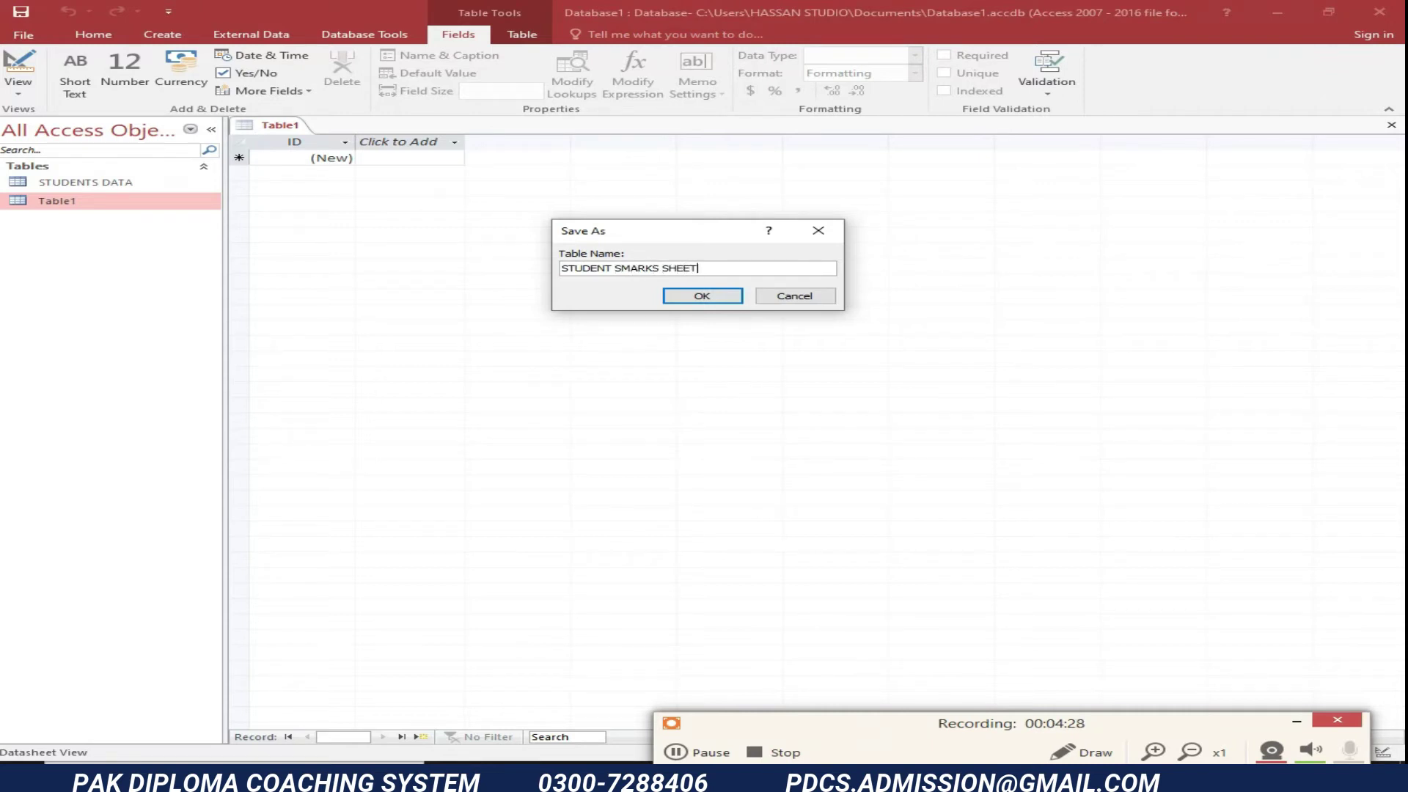
click(622, 268)
key(BackSpace)
key(BackSpace)
text(S)
click(701, 296)
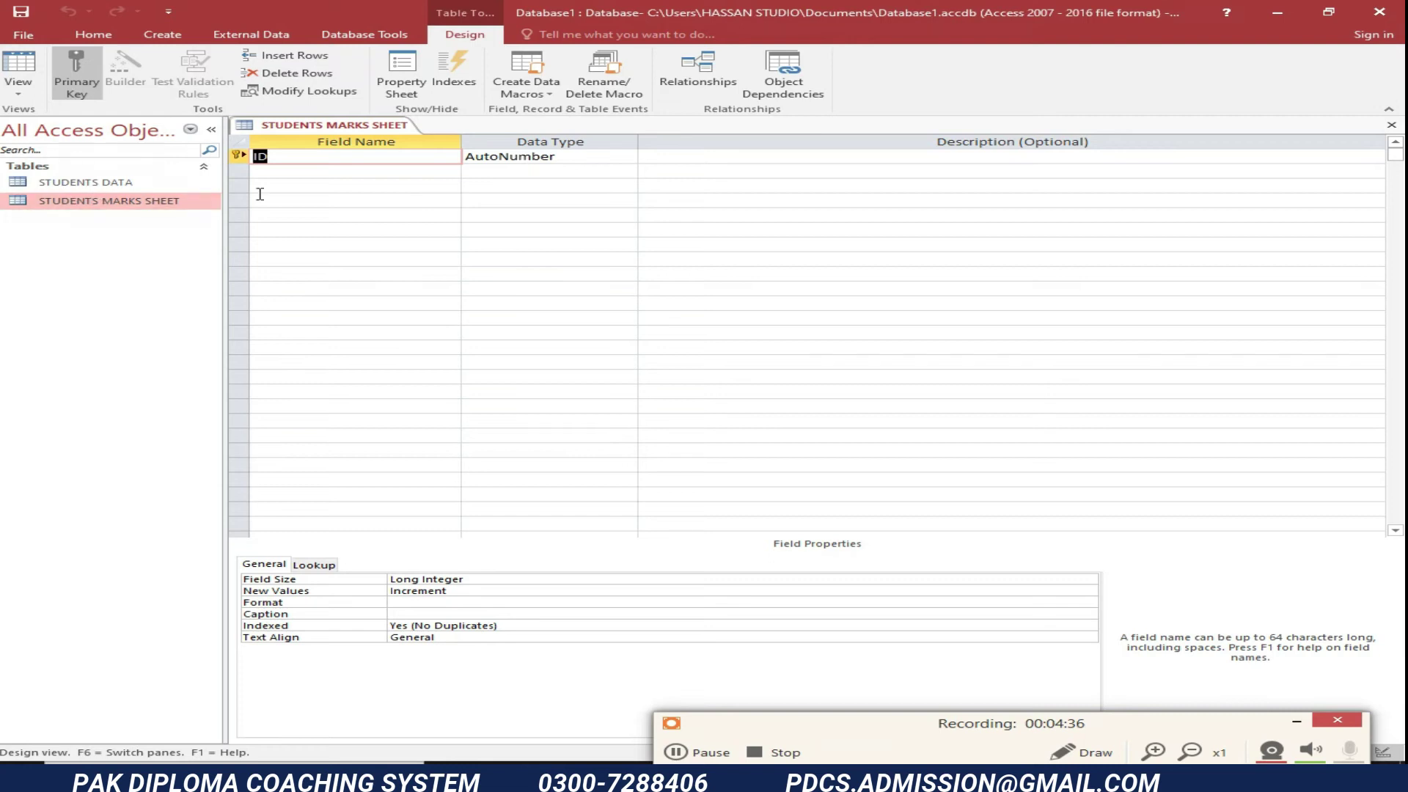
- Add the fields MATH and ENGLISH below ID, both with the Short Text data type
click(299, 171)
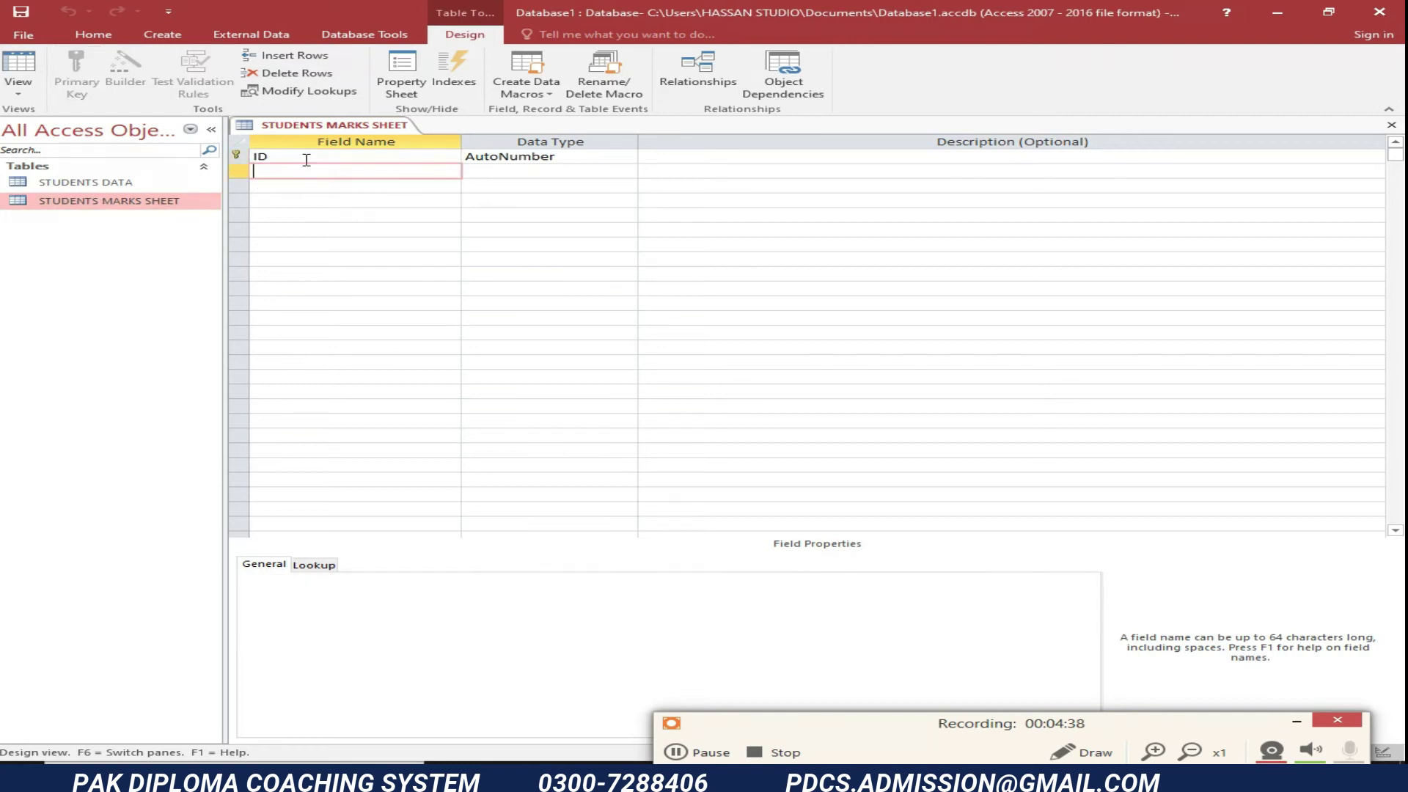
text(MATH)
key(Tab)
key(Tab)
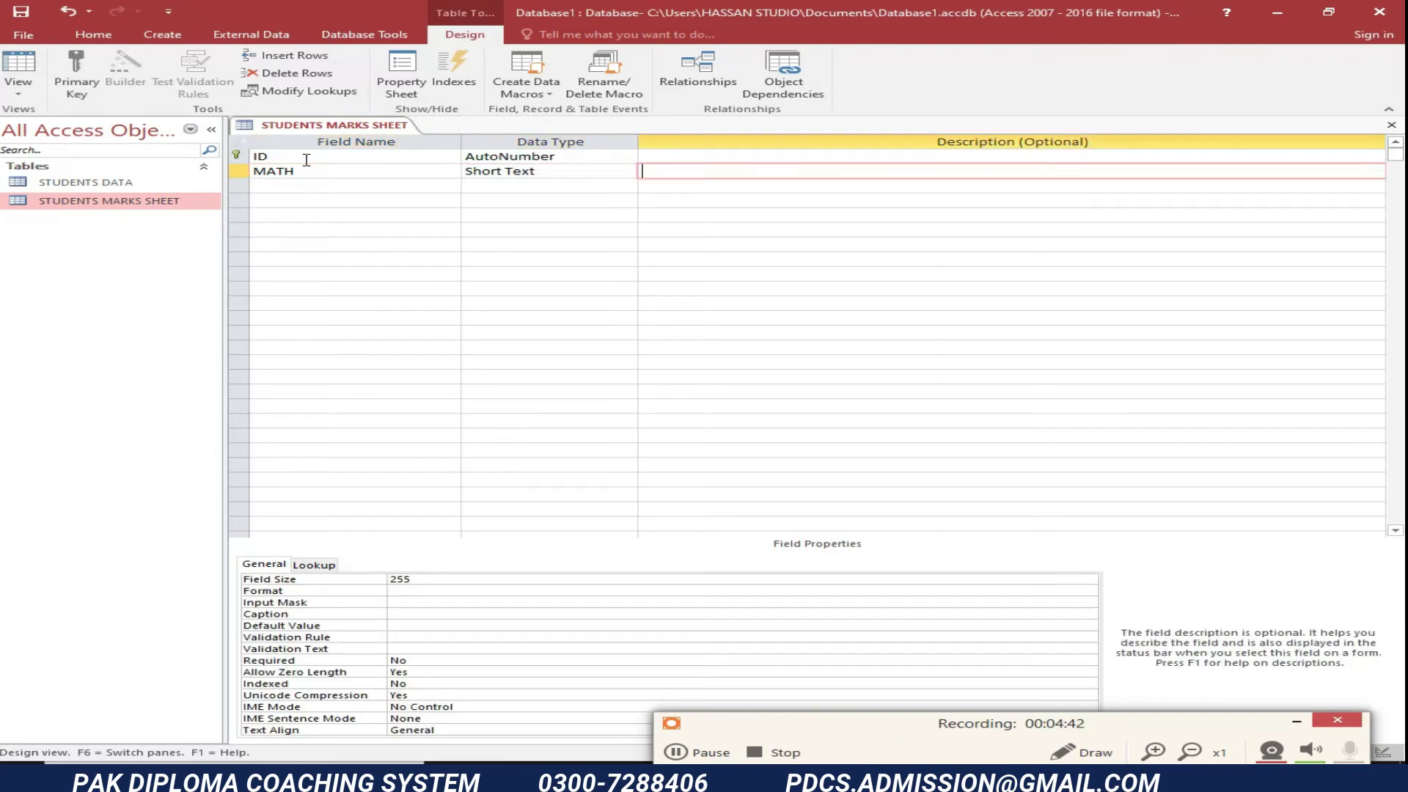
key(Tab)
text(EN)
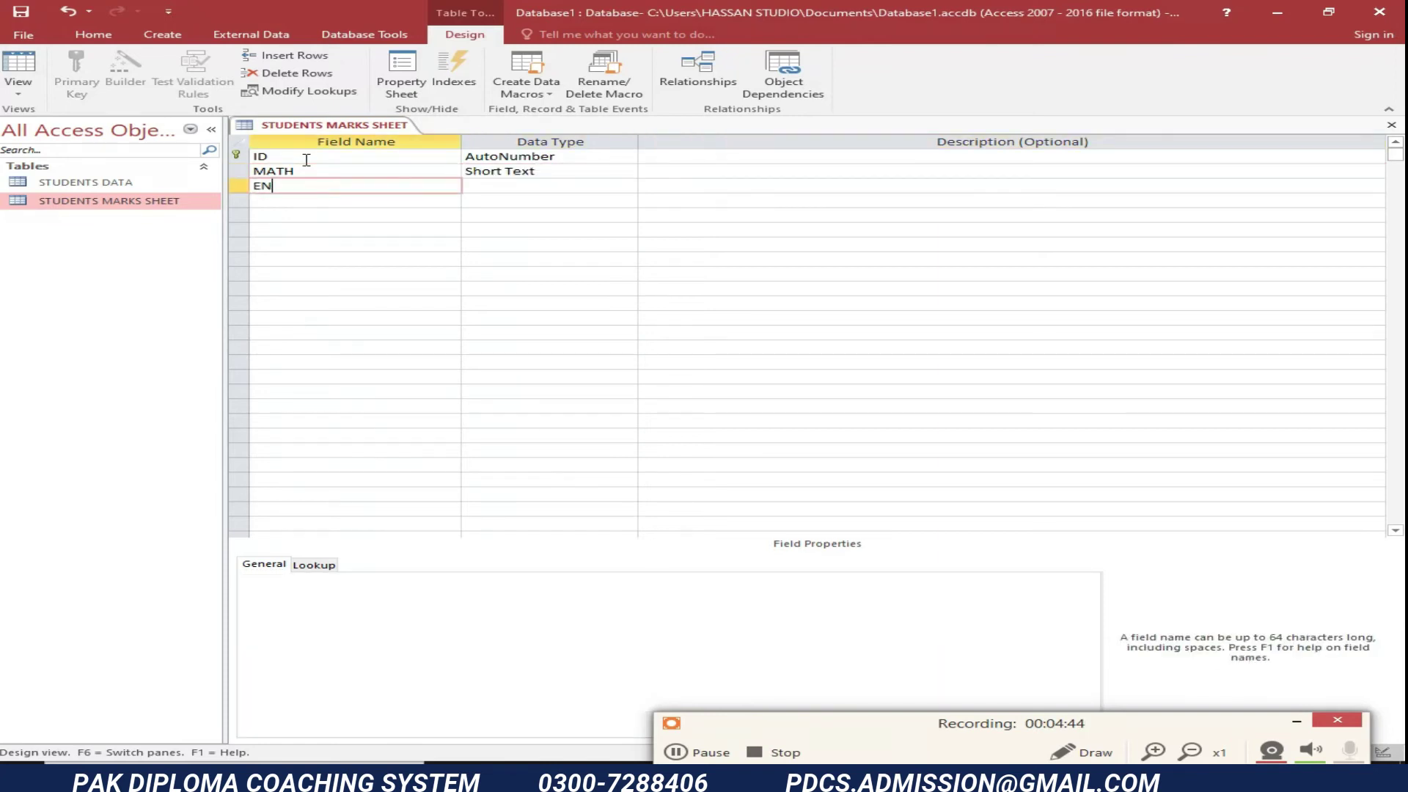
text(GLISH)
key(Tab)
key(Tab)
key(Tab)
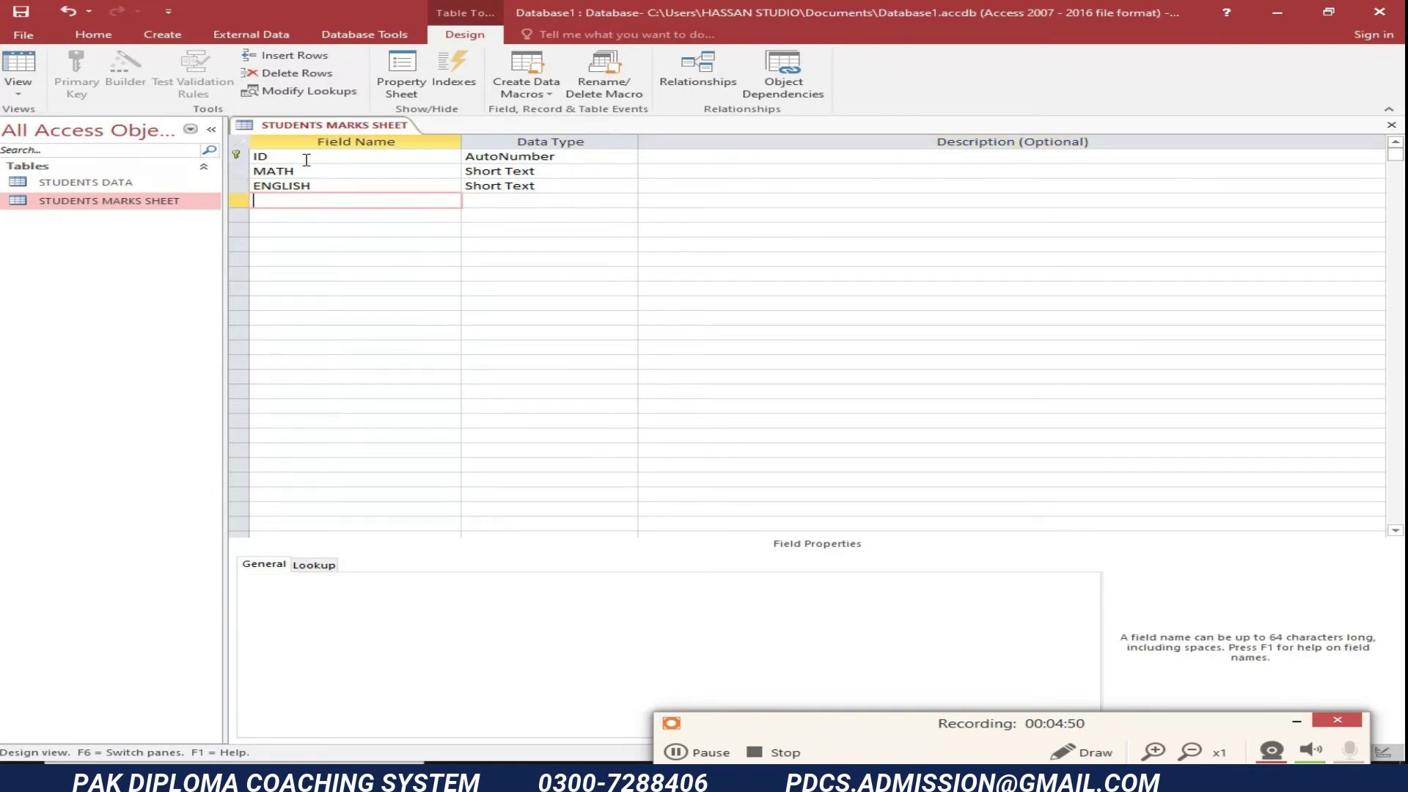
- Add the fields COMPUTER and TOTAL below ENGLISH, both with the Short Text data type
text(COMPUTER)
key(Tab)
key(Tab)
key(Tab)
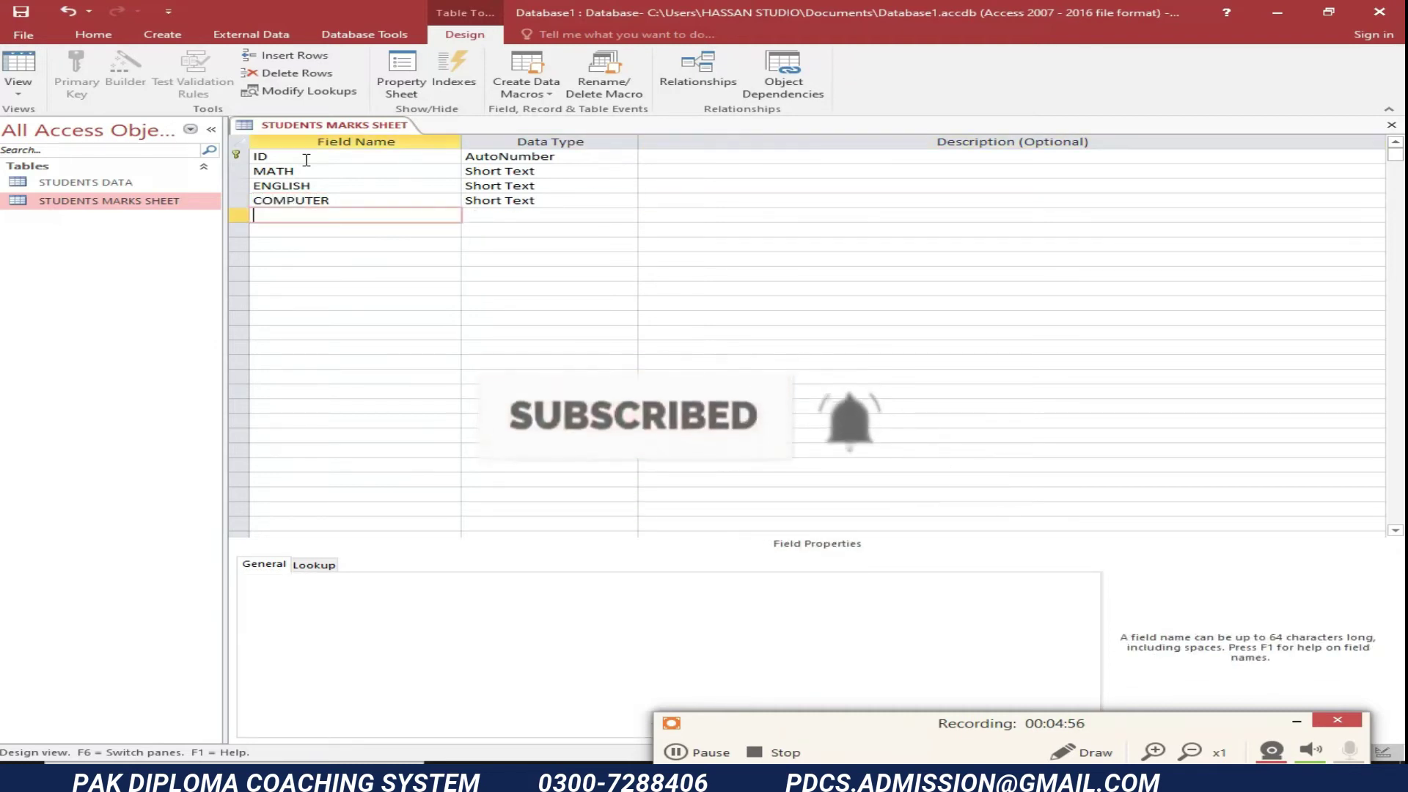
text(TOTAL)
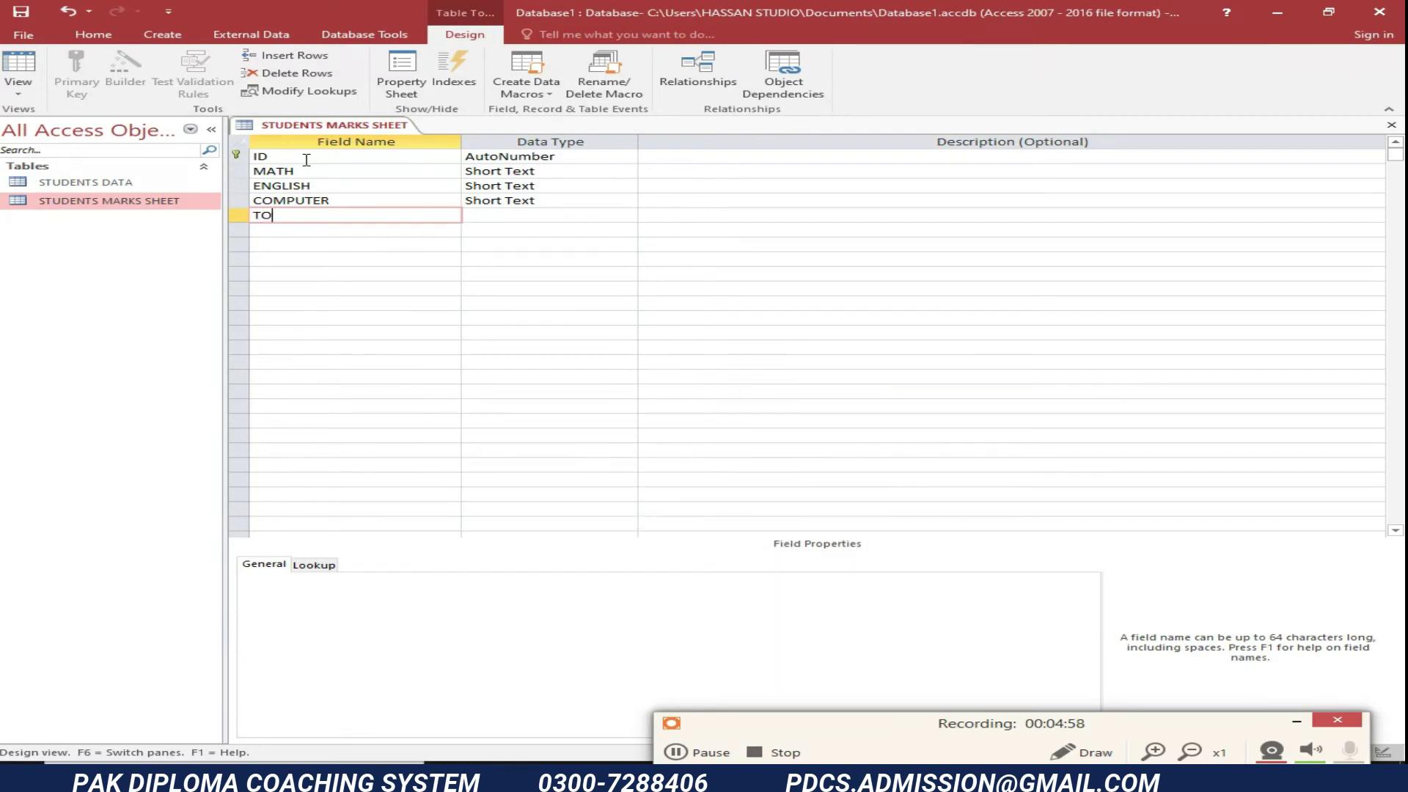
key(Tab)
key(Tab)
key(Tab)
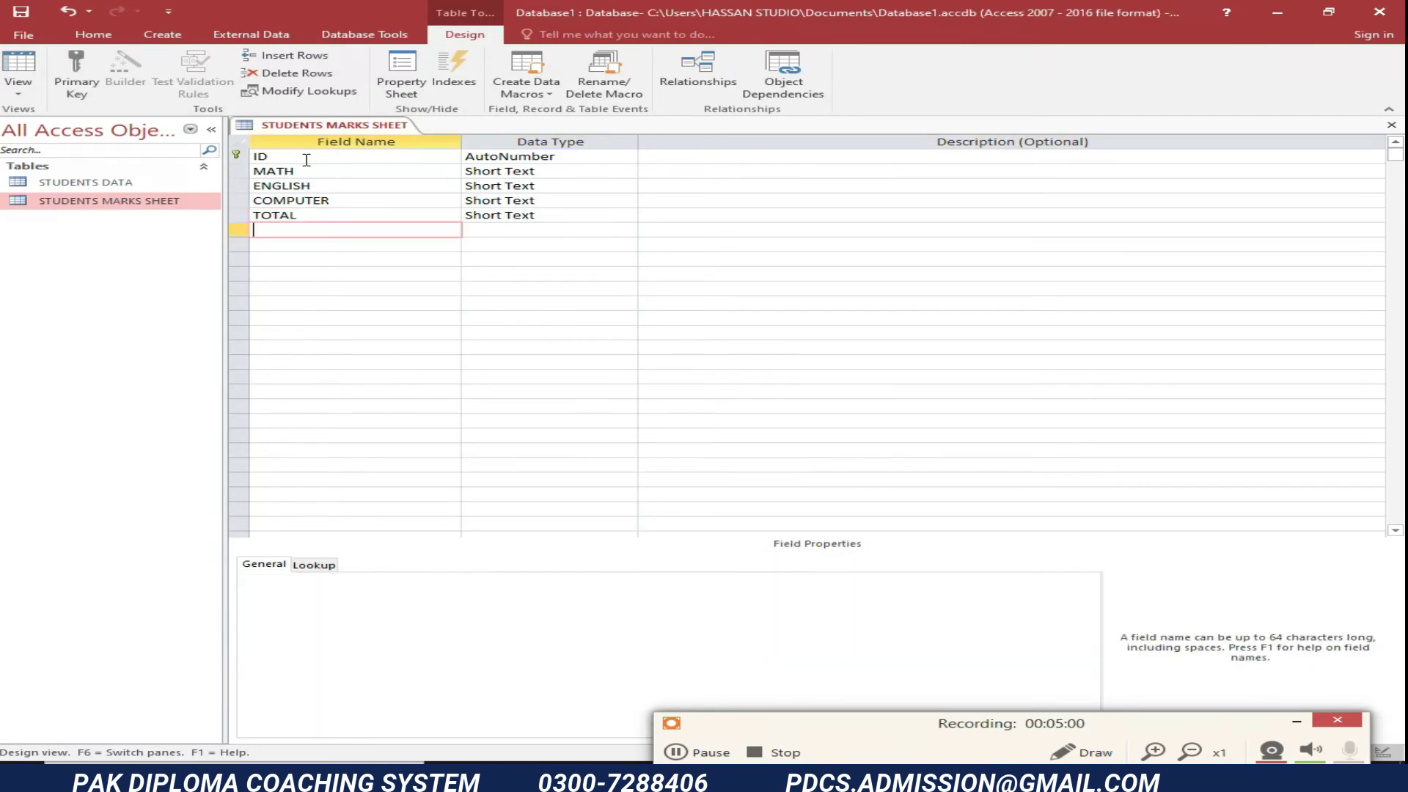
- Add the fields OBTAINED and PERCENTAGE below TOTAL, both with the Short Text data type
text(OBTAINED)
key(Tab)
key(Tab)
key(Tab)
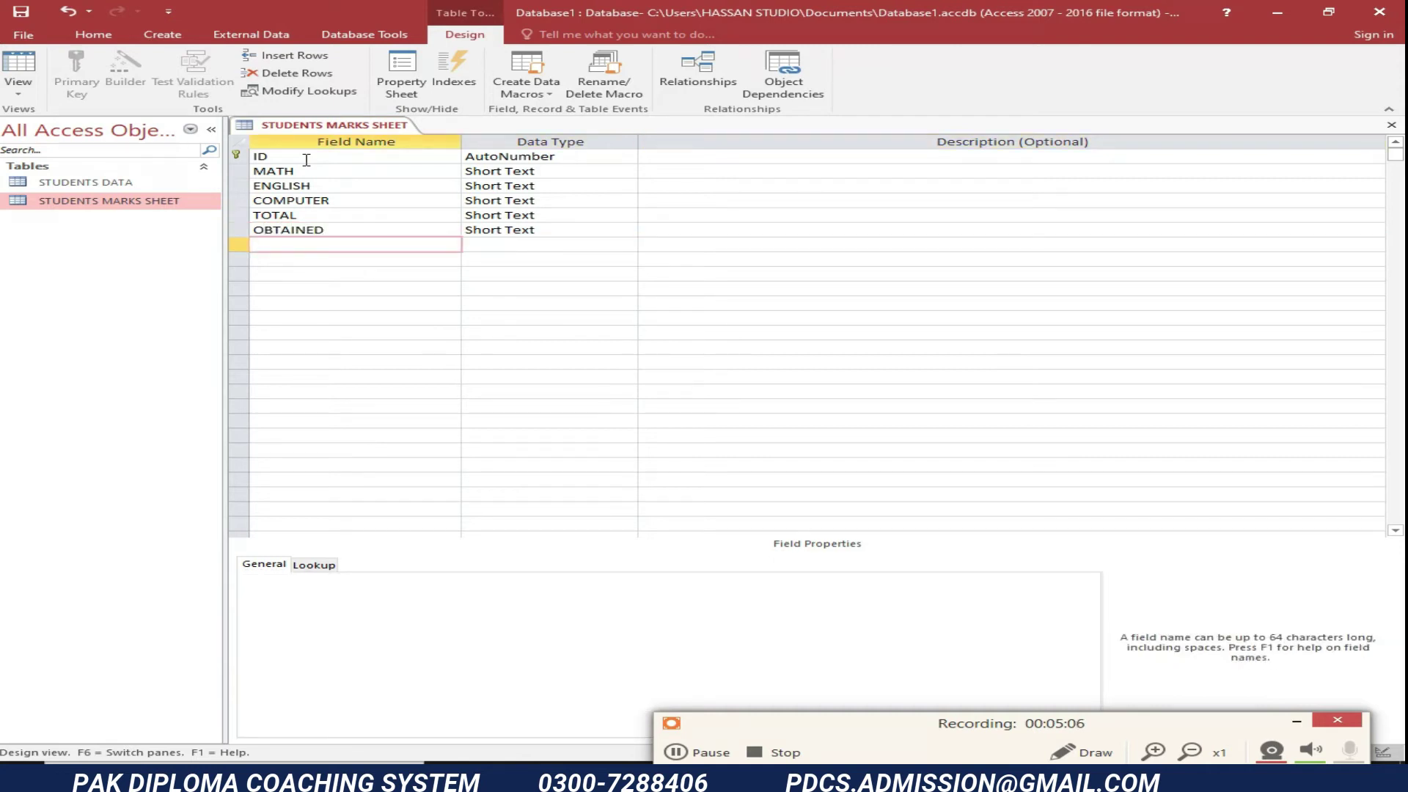
text(PERCENTAG)
key(Tab)
key(Tab)
key(Tab)
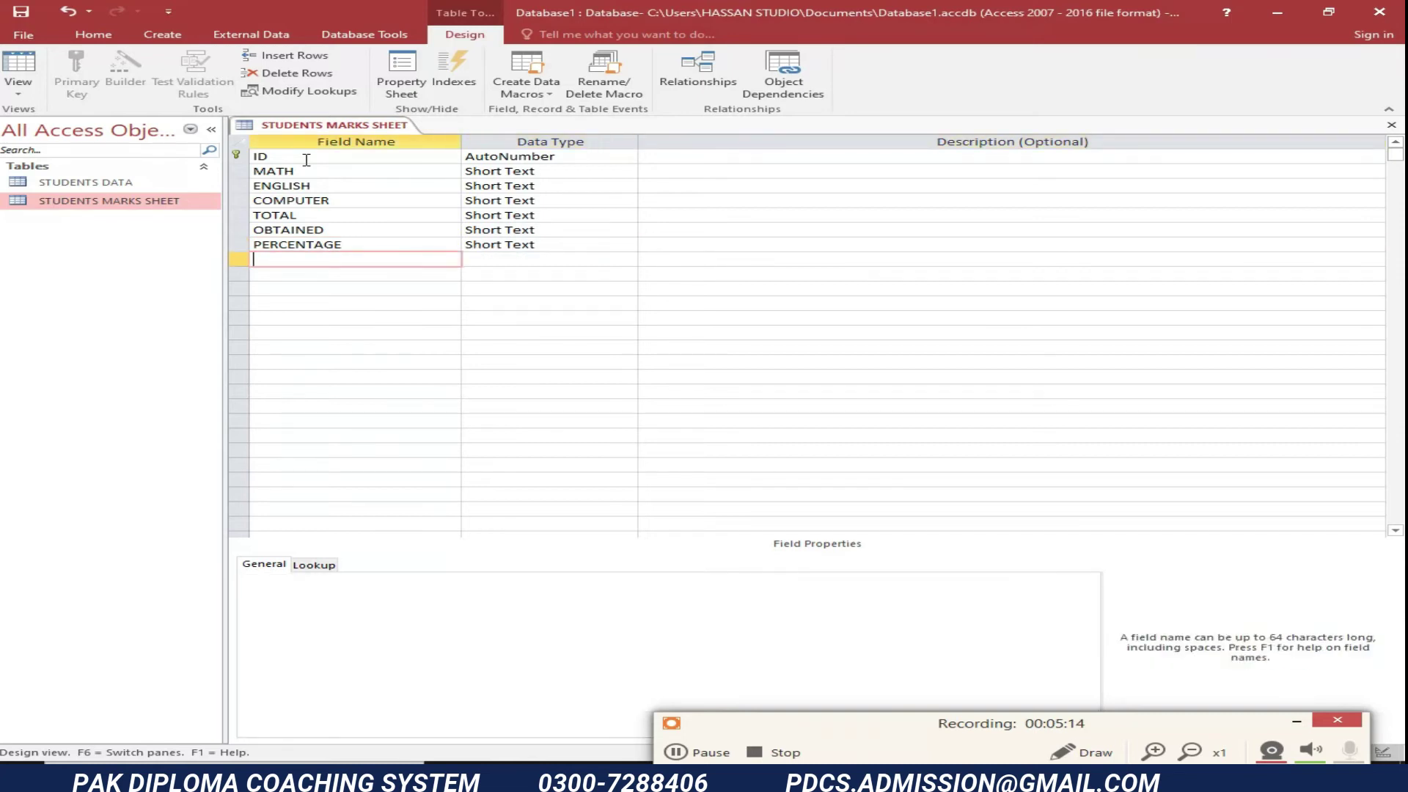
- Add the fields PASS/FAIL, REMARKS and GRADES below PERCENTAGE, all with the Short Text data type
text(PASS/FAIL)
key(Tab)
key(Tab)
key(Tab)
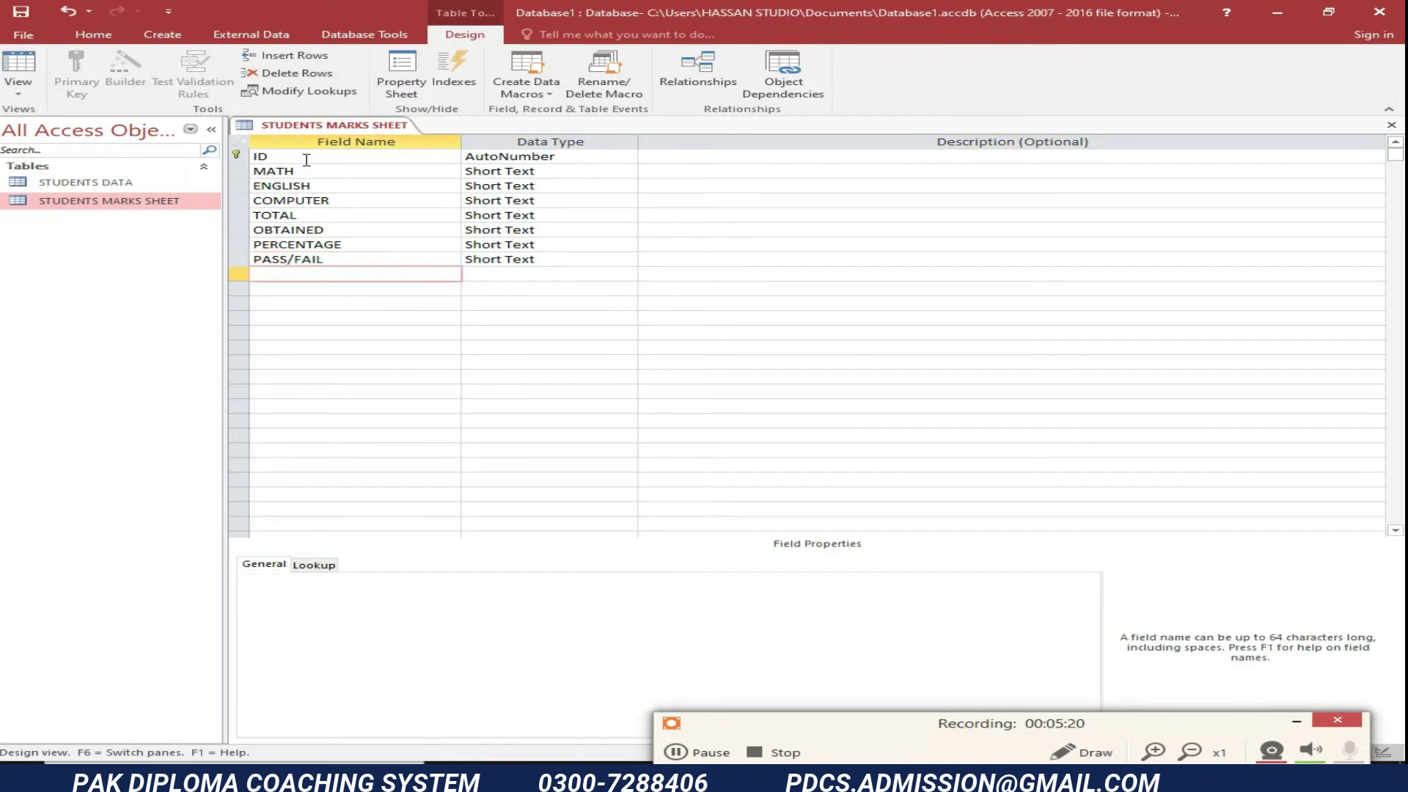
text(REMARKS)
key(Tab)
key(Tab)
key(Tab)
text(GRADES)
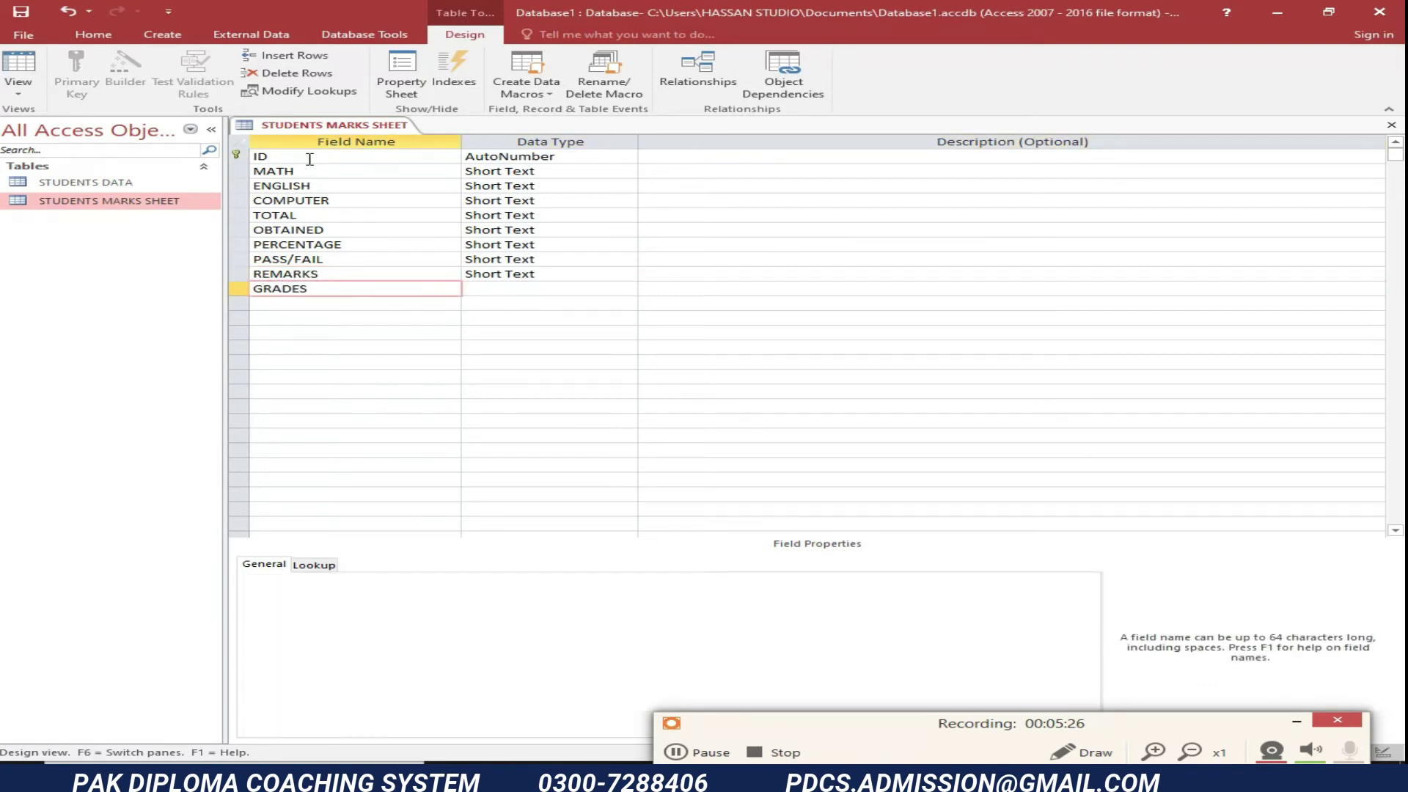
key(Tab)
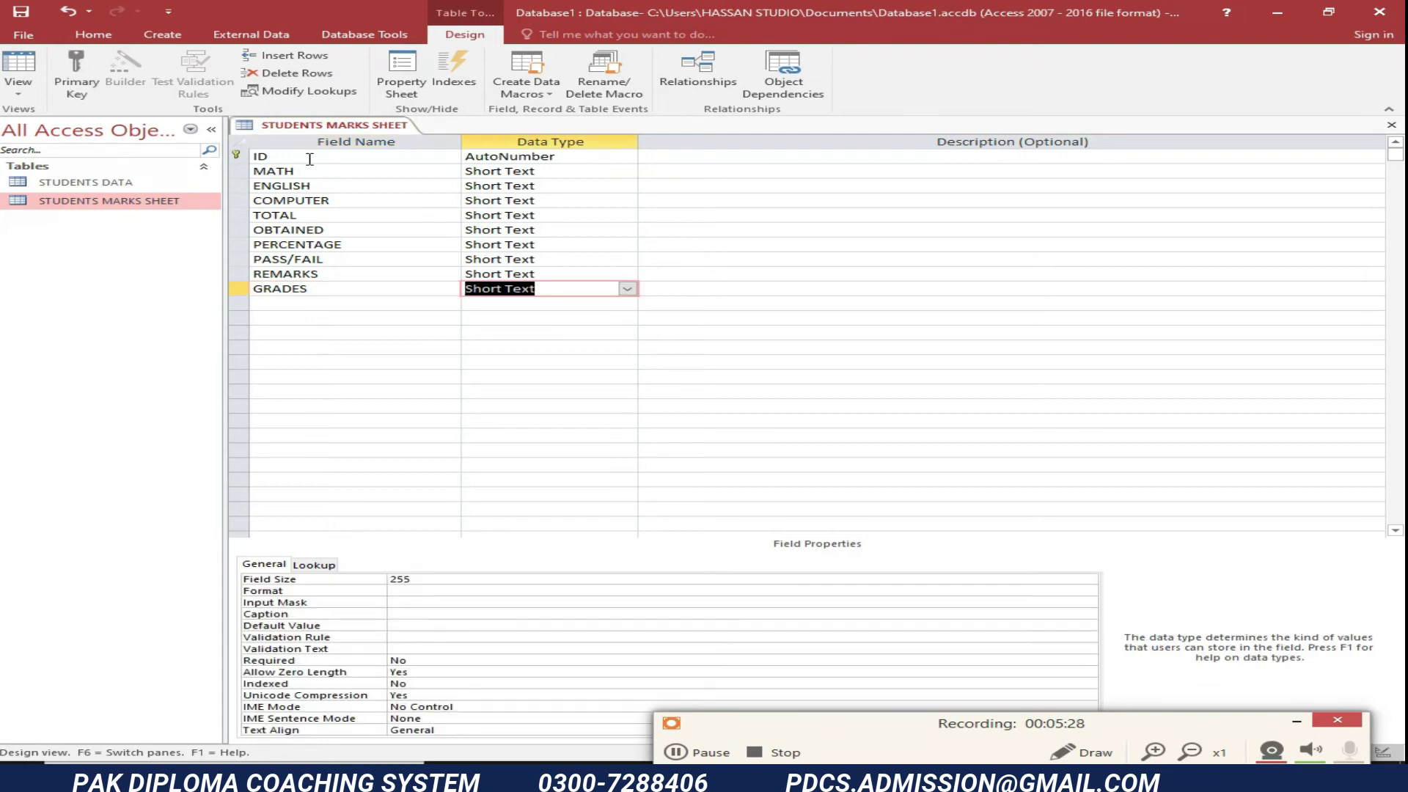
- Change the data type of the MATH, ENGLISH and COMPUTER fields to Number
click(611, 169)
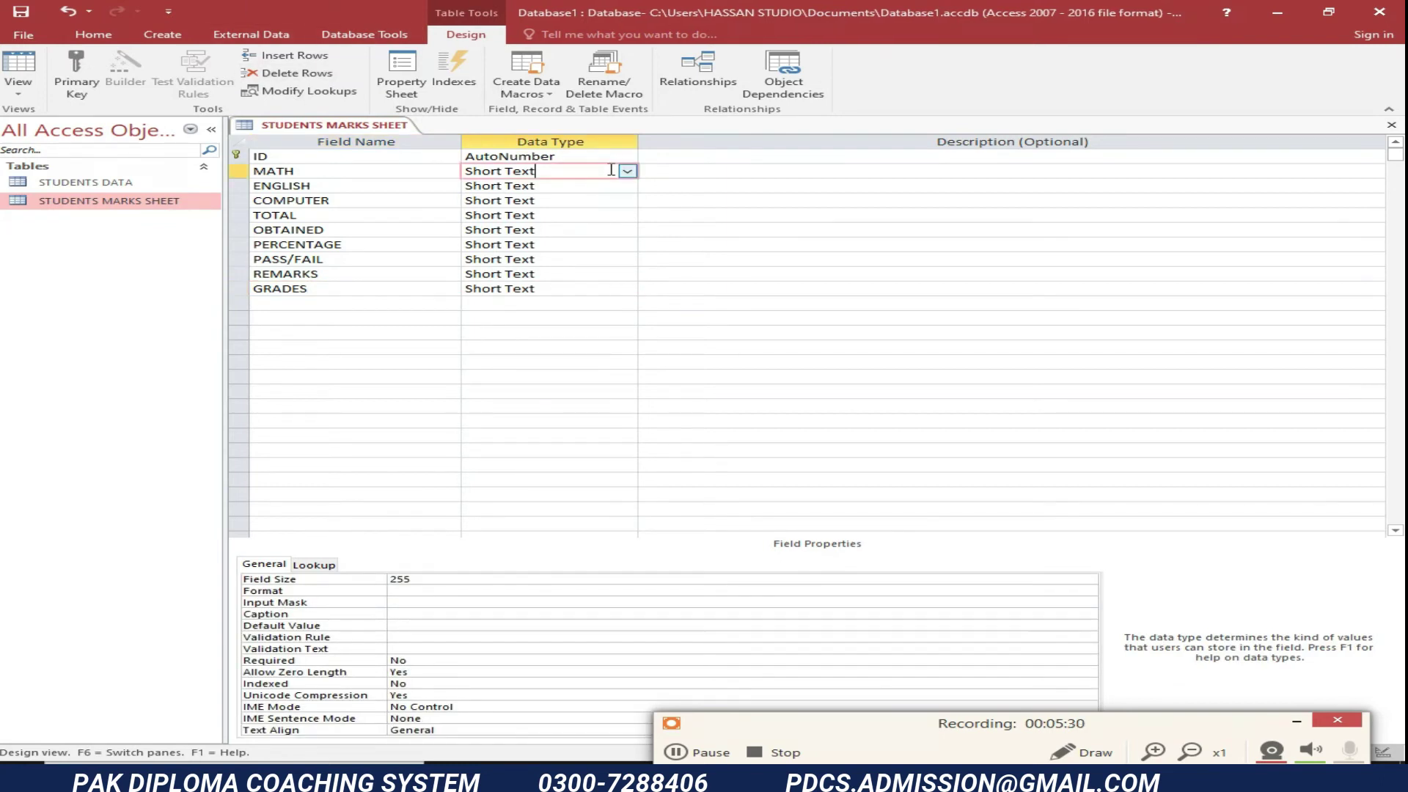
click(627, 171)
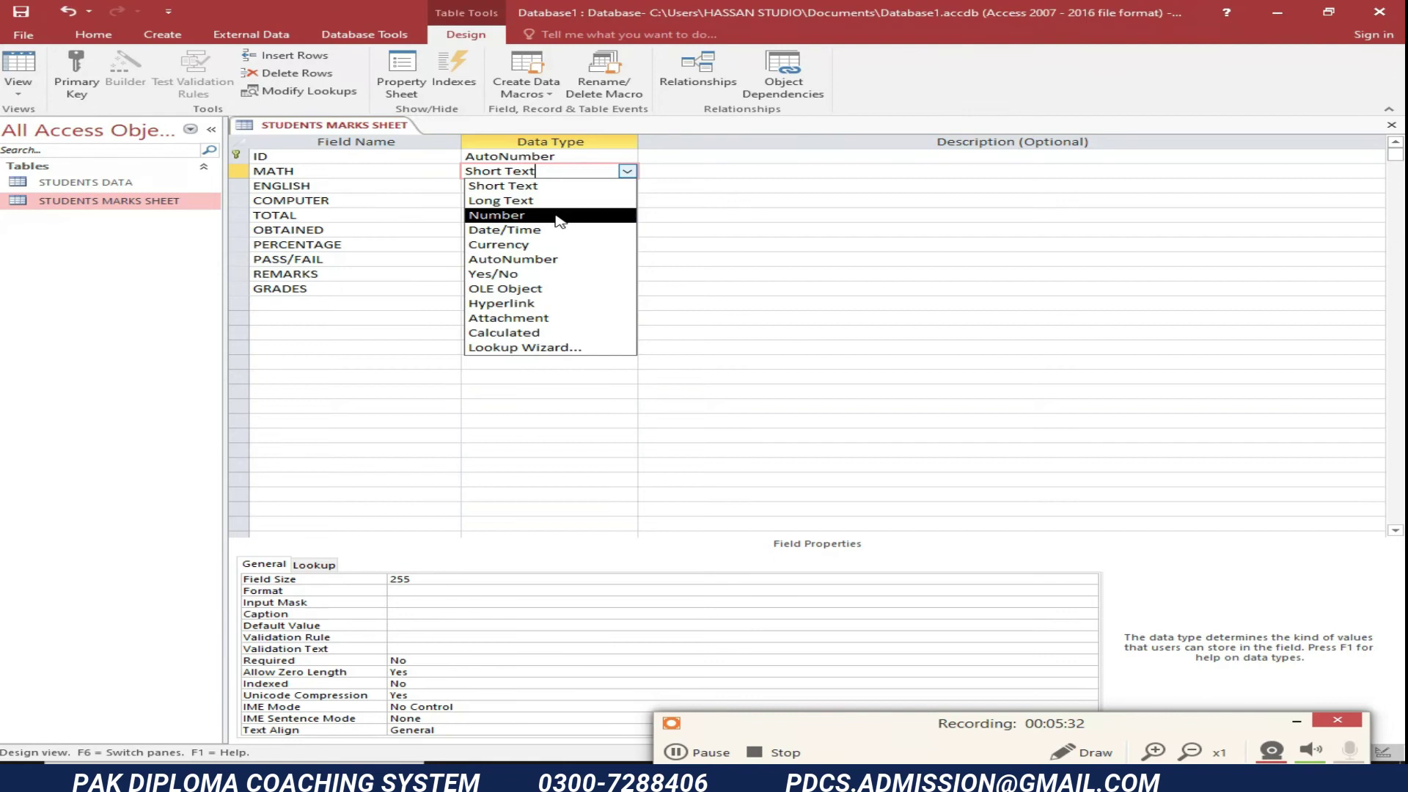
click(559, 217)
click(578, 186)
click(627, 186)
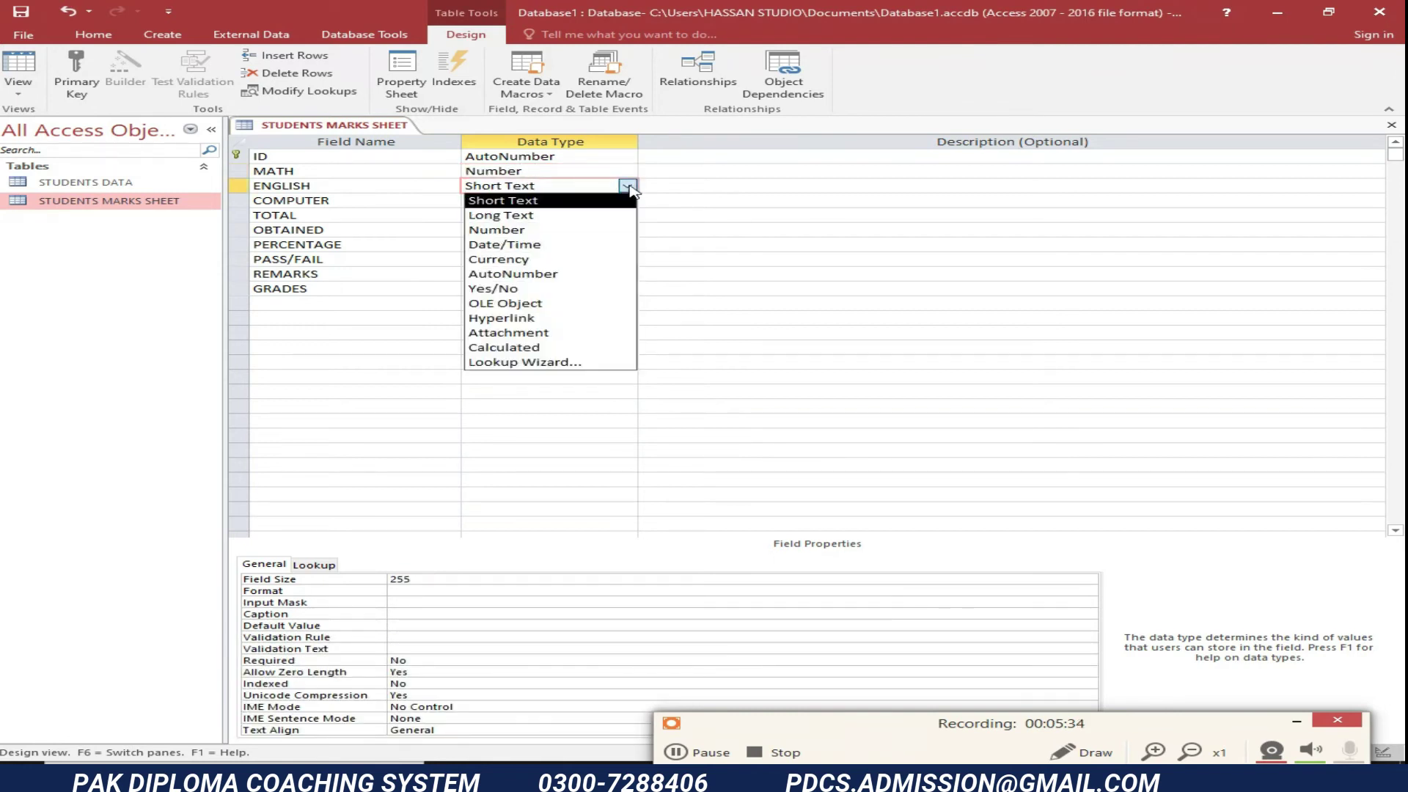
click(565, 230)
click(566, 199)
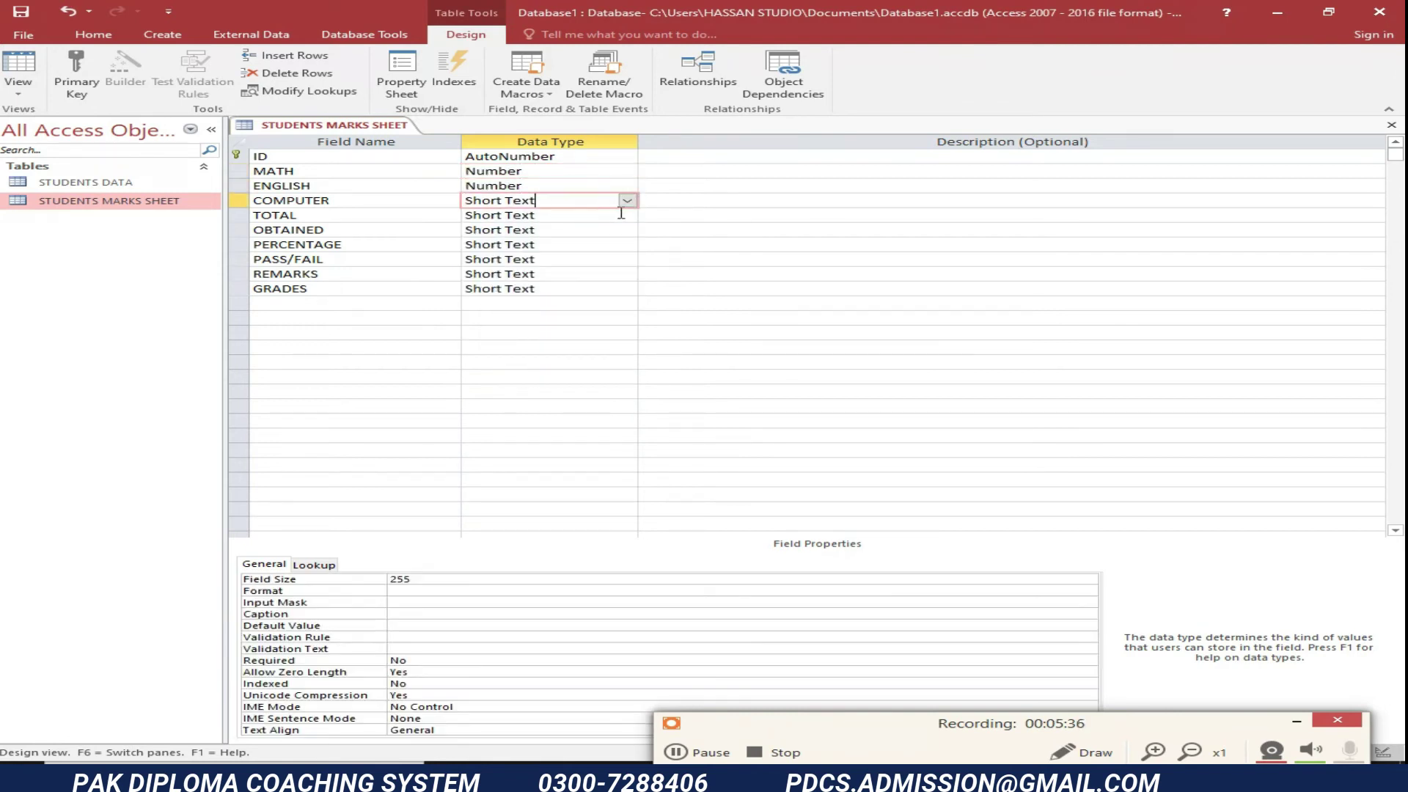
click(628, 200)
click(517, 244)
- Change the data type of the TOTAL, OBTAINED and PERCENTAGE fields to Number
click(584, 215)
click(628, 215)
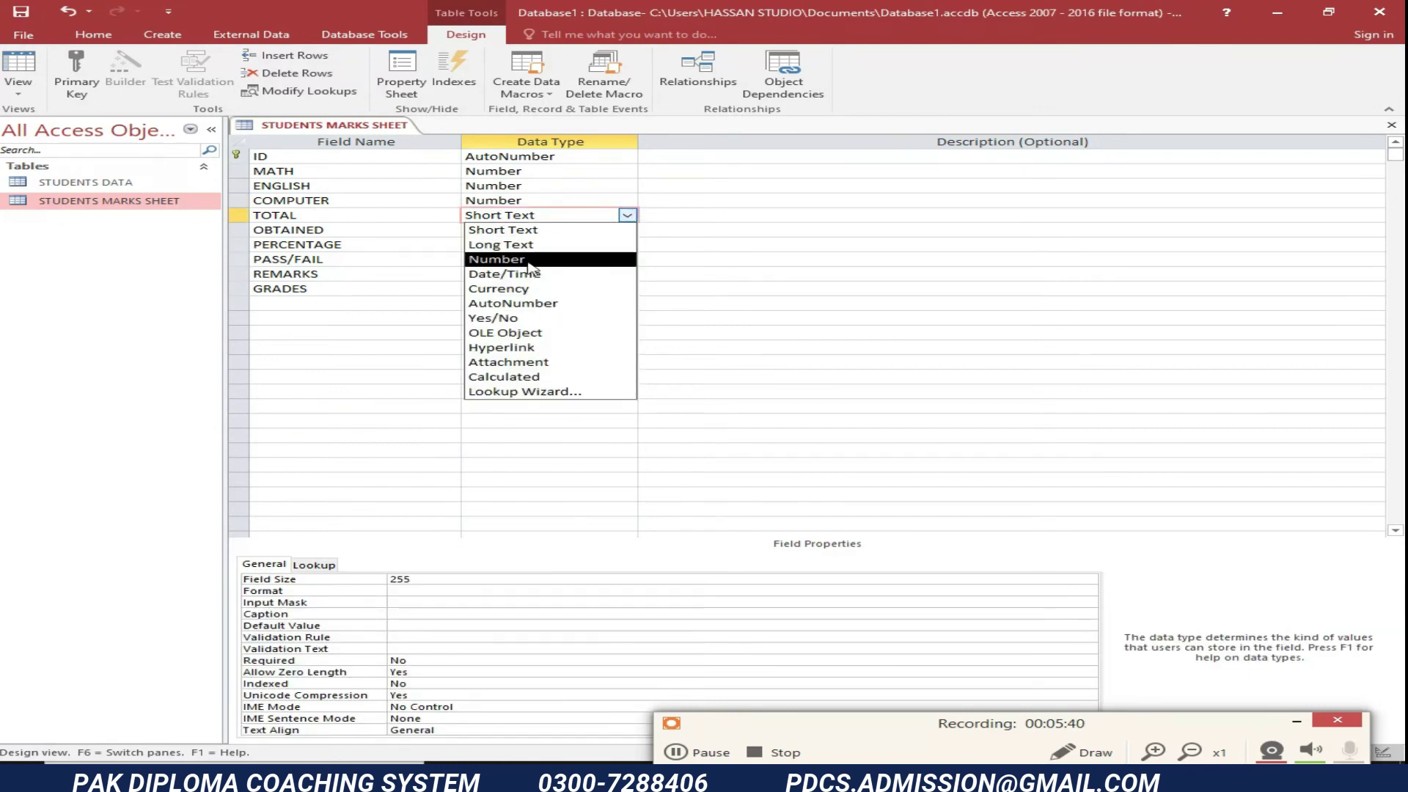
click(530, 260)
click(597, 229)
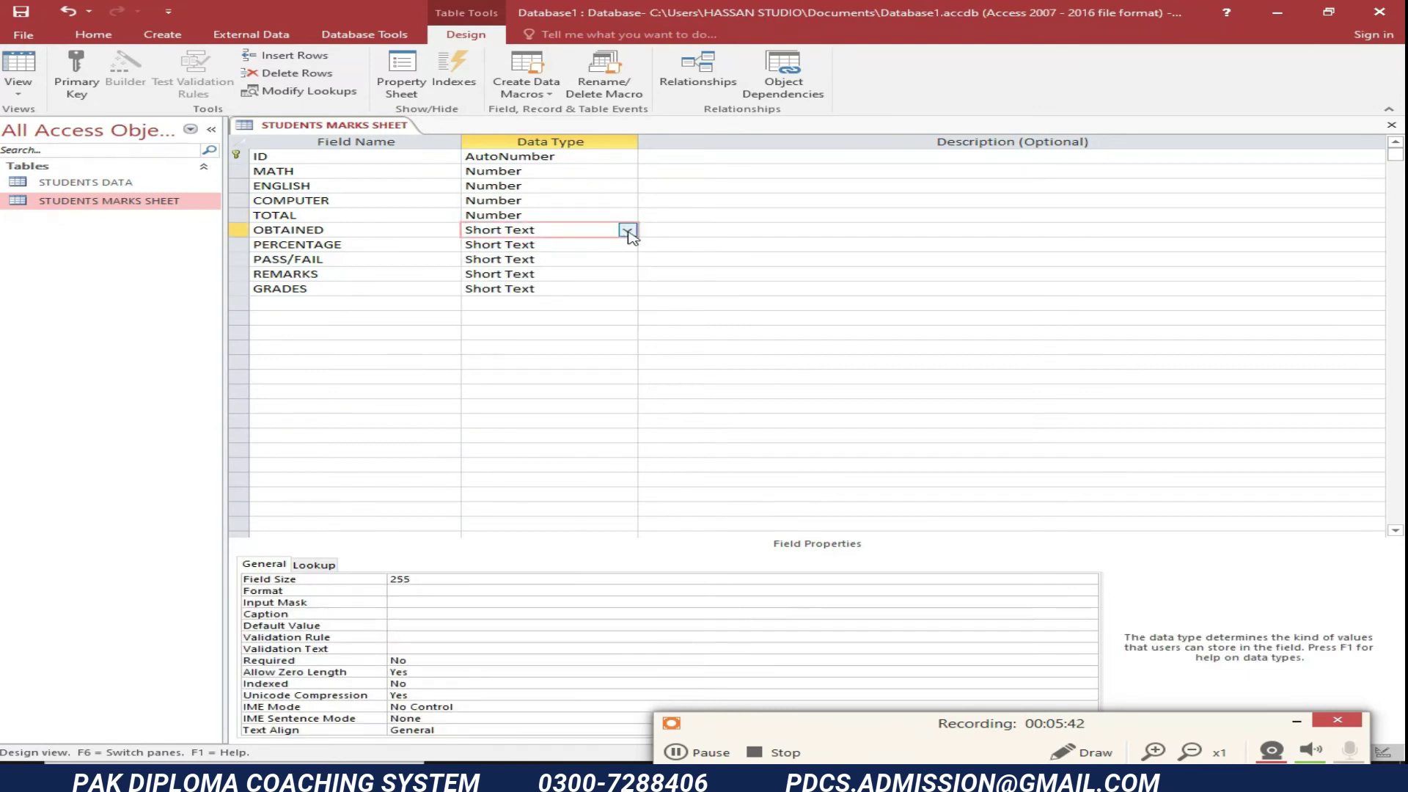
click(627, 230)
click(538, 274)
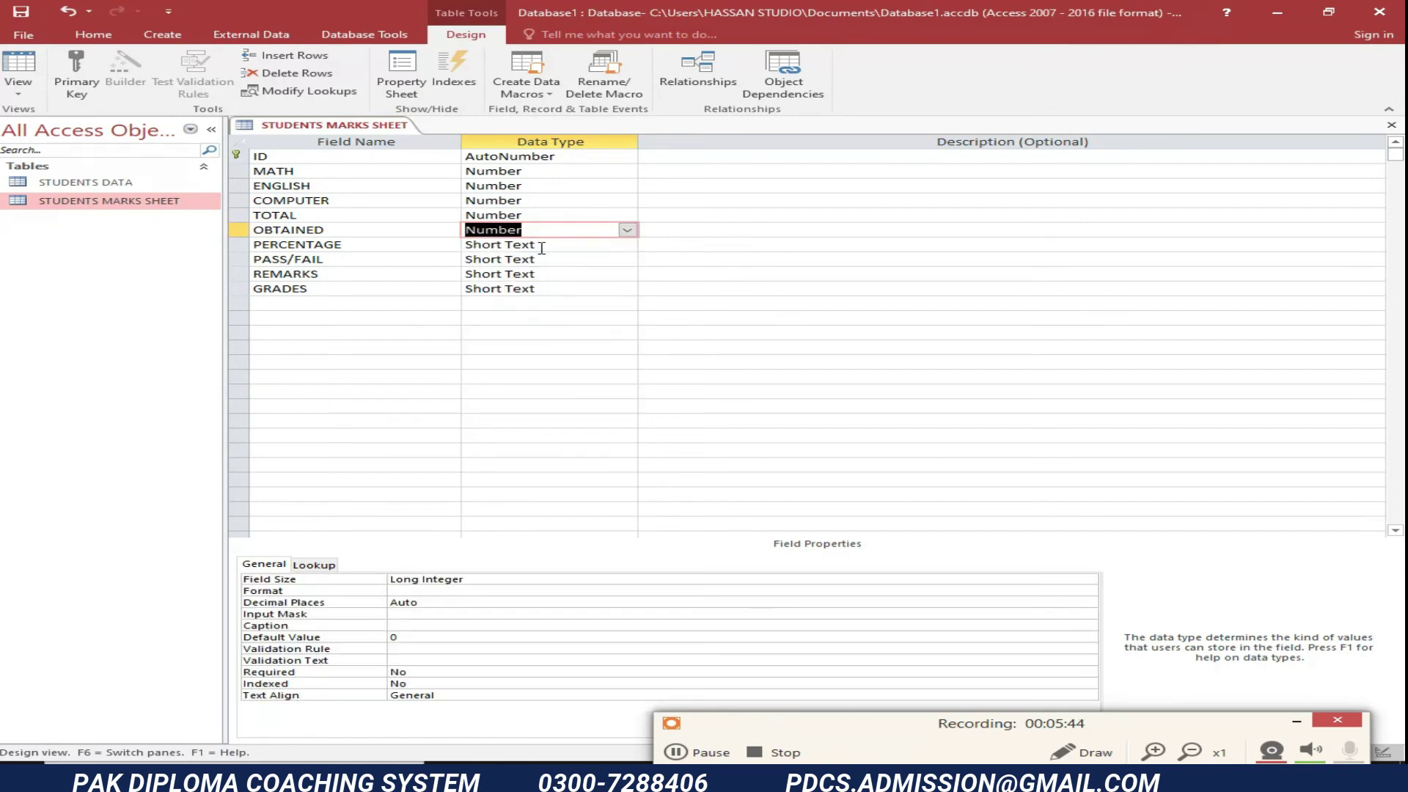
click(579, 246)
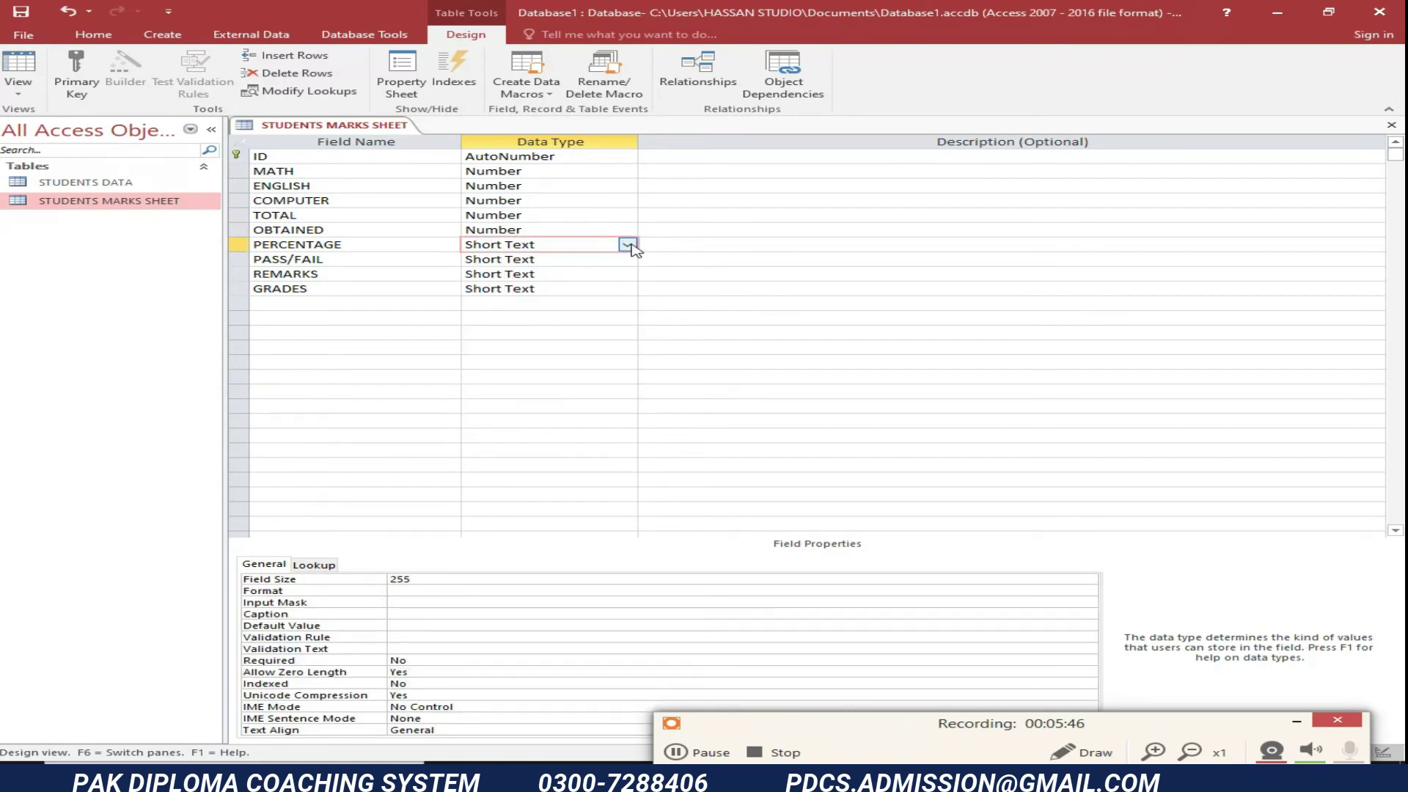
click(628, 244)
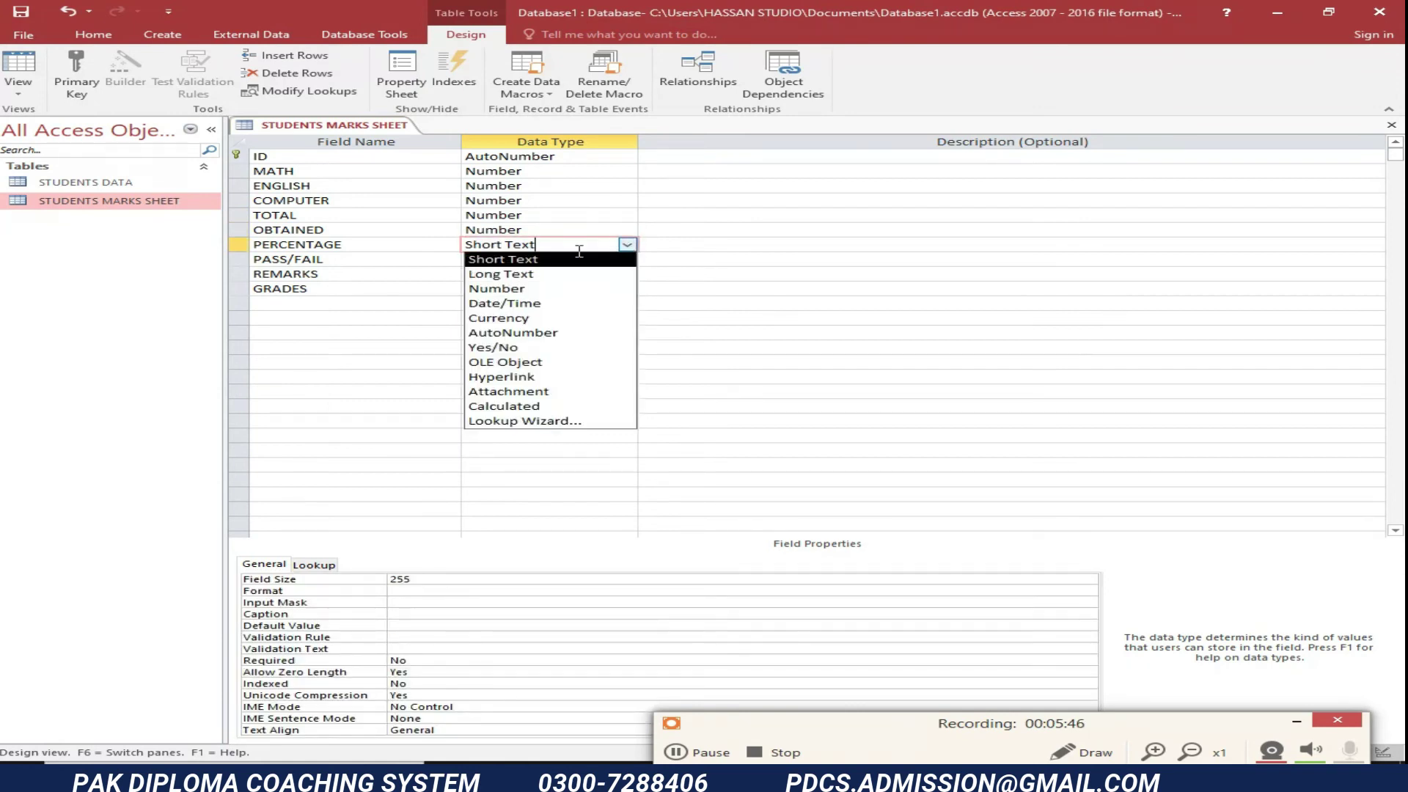
click(495, 288)
click(593, 258)
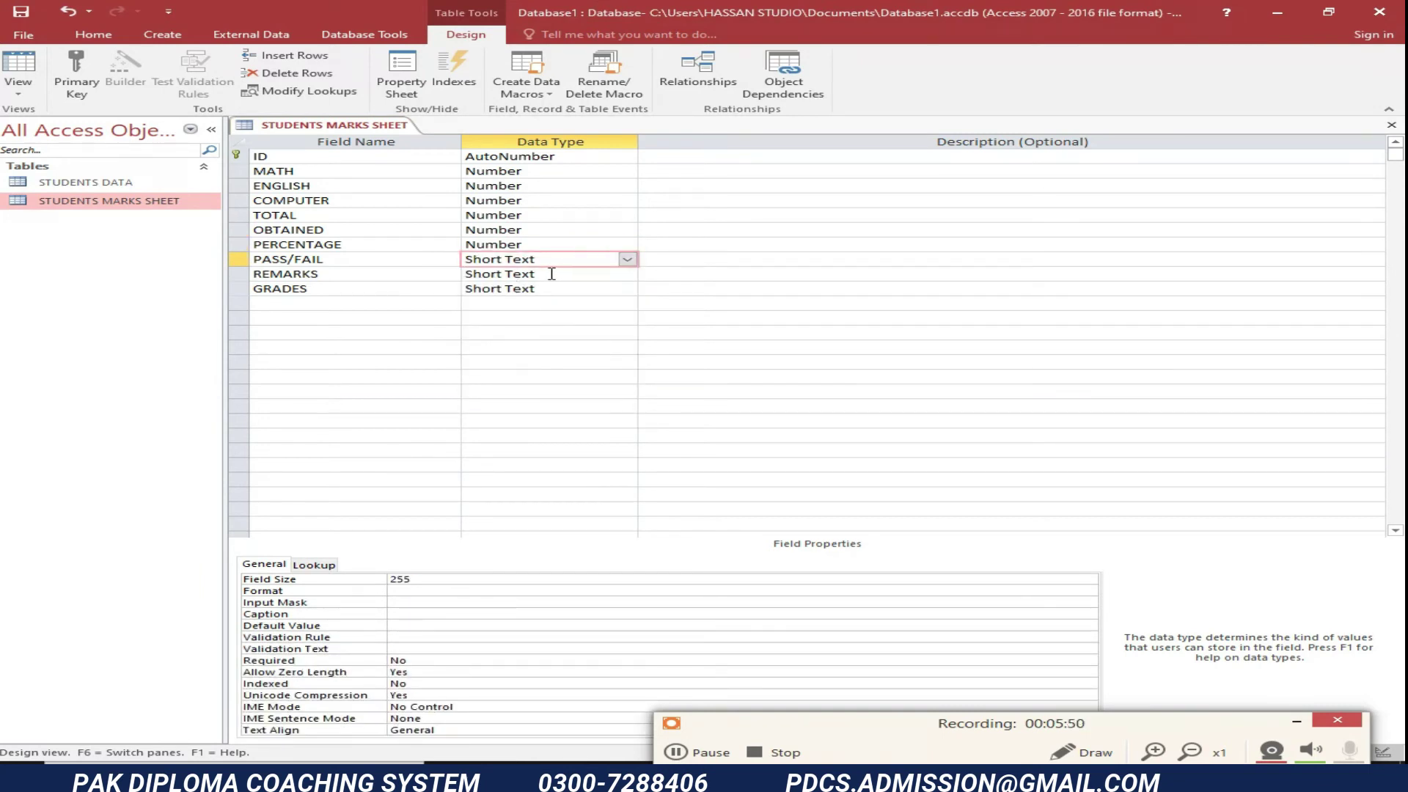
click(588, 273)
click(628, 274)
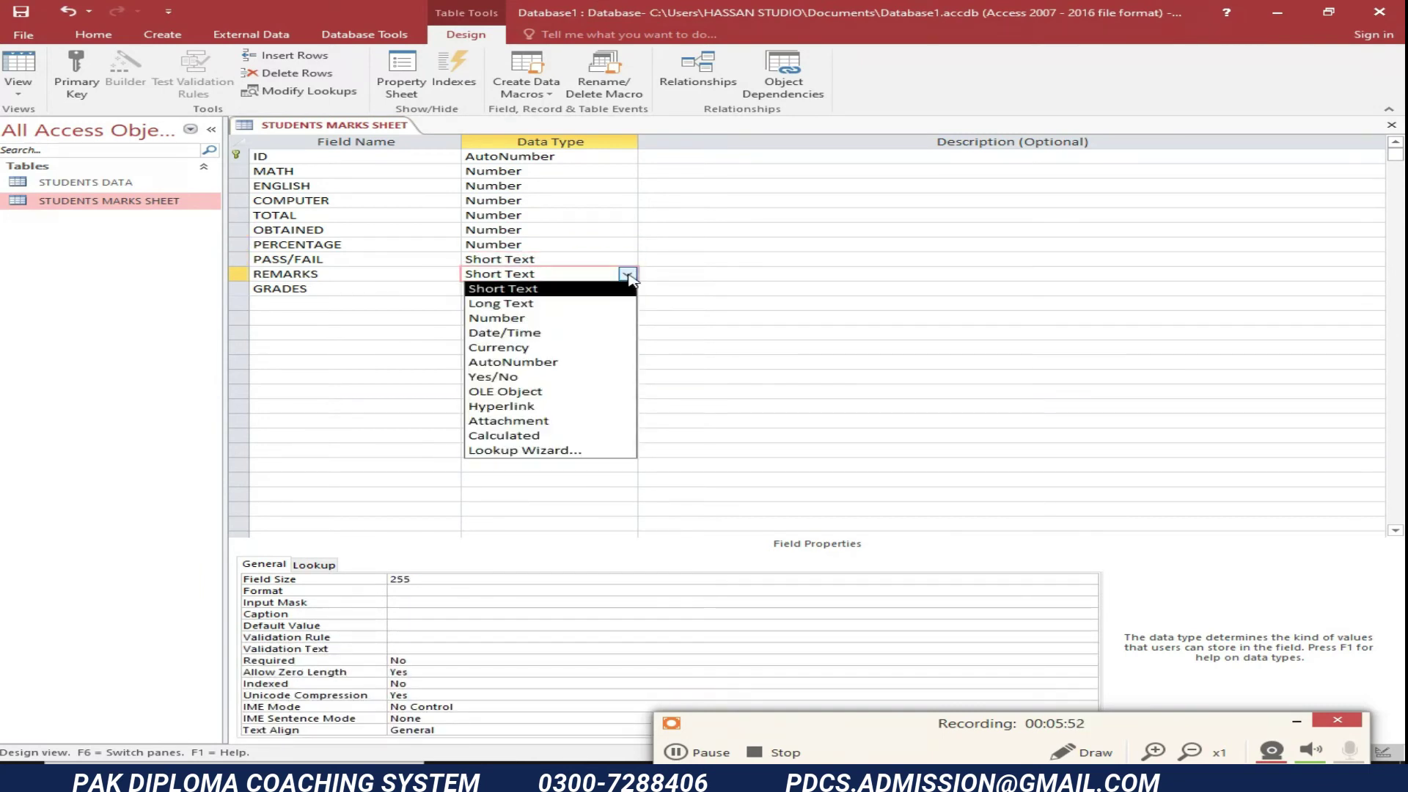
click(365, 274)
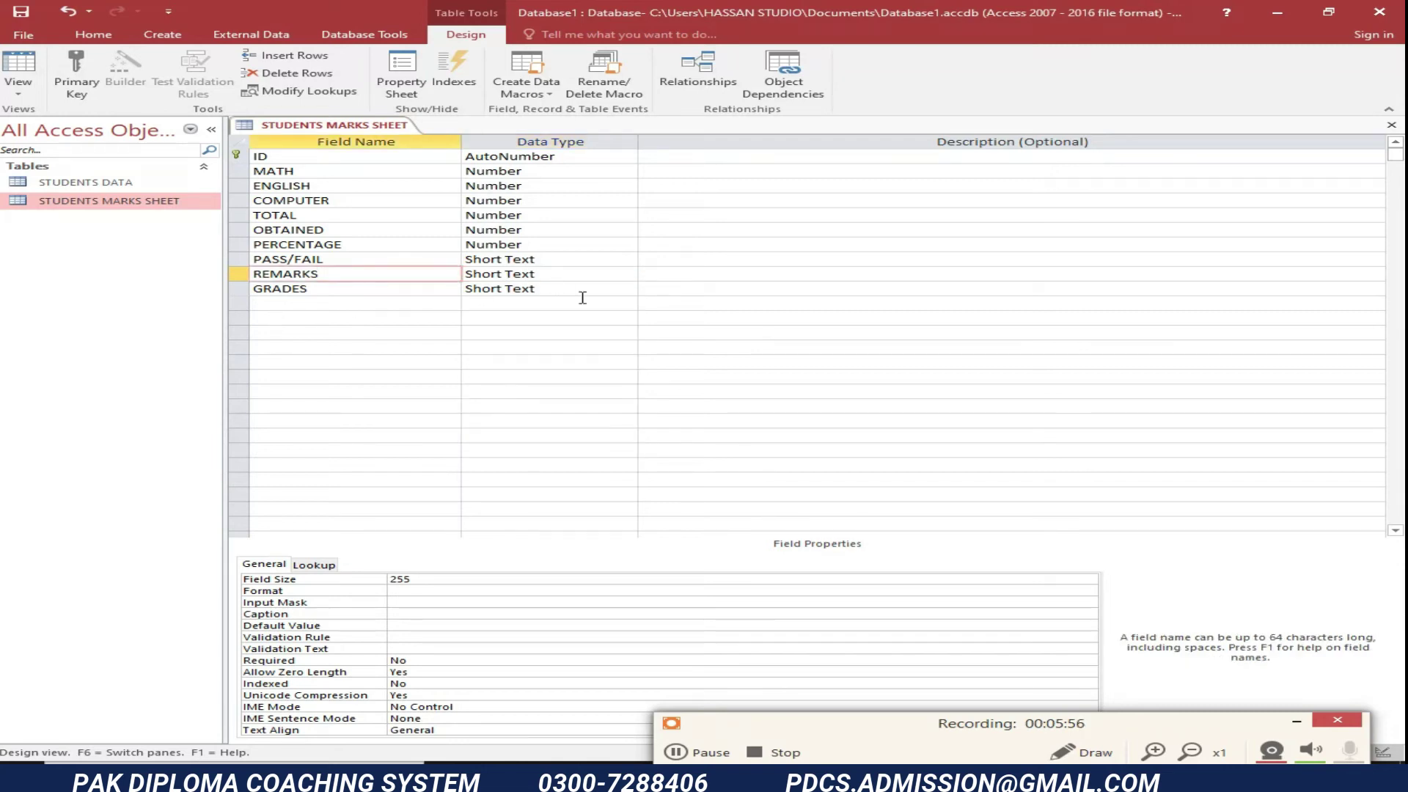
- Close the STUDENTS MARKS SHEET design with its changes saved, and open STUDENTS DATA and STUDENTS MARKS SHEET in Datasheet View
click(1391, 124)
click(622, 431)
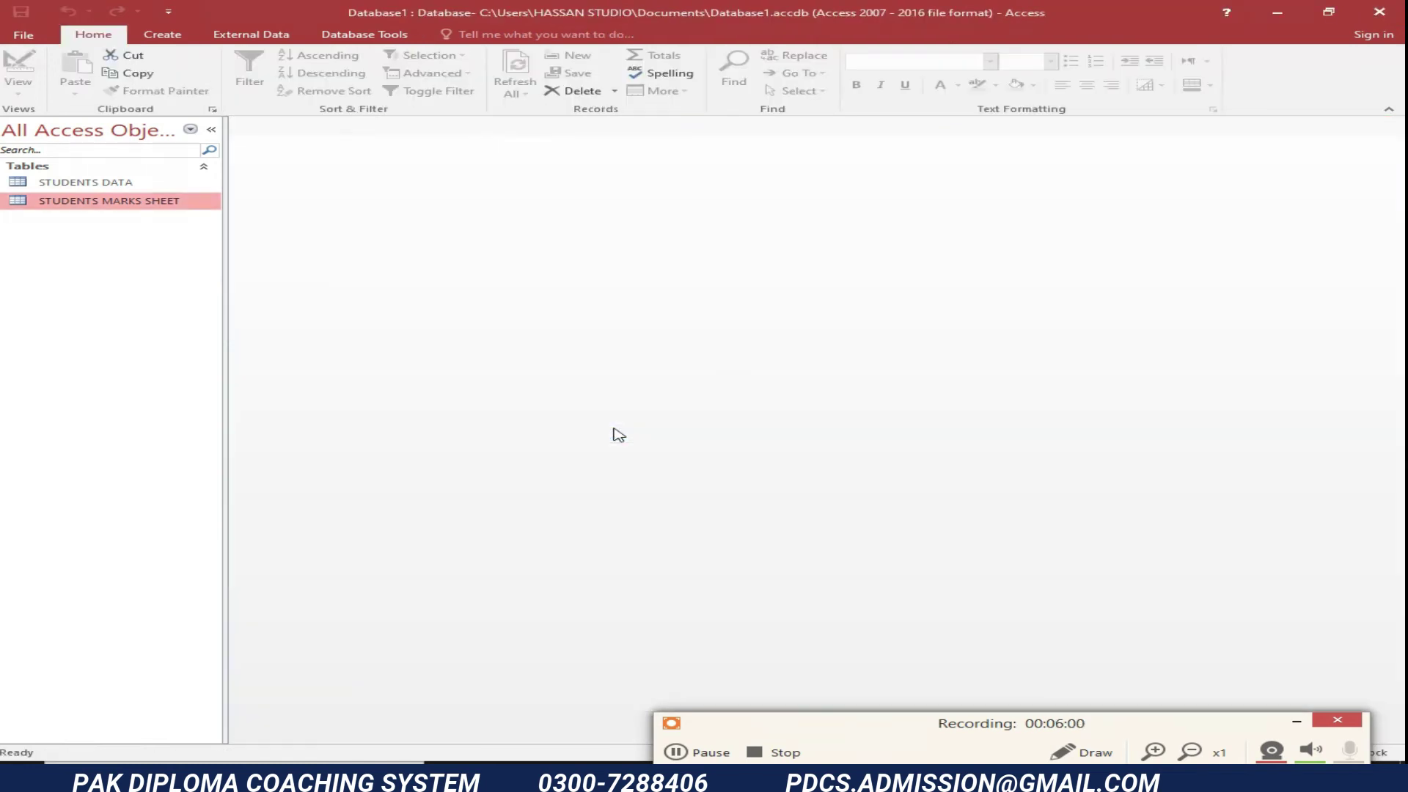
double_click(92, 183)
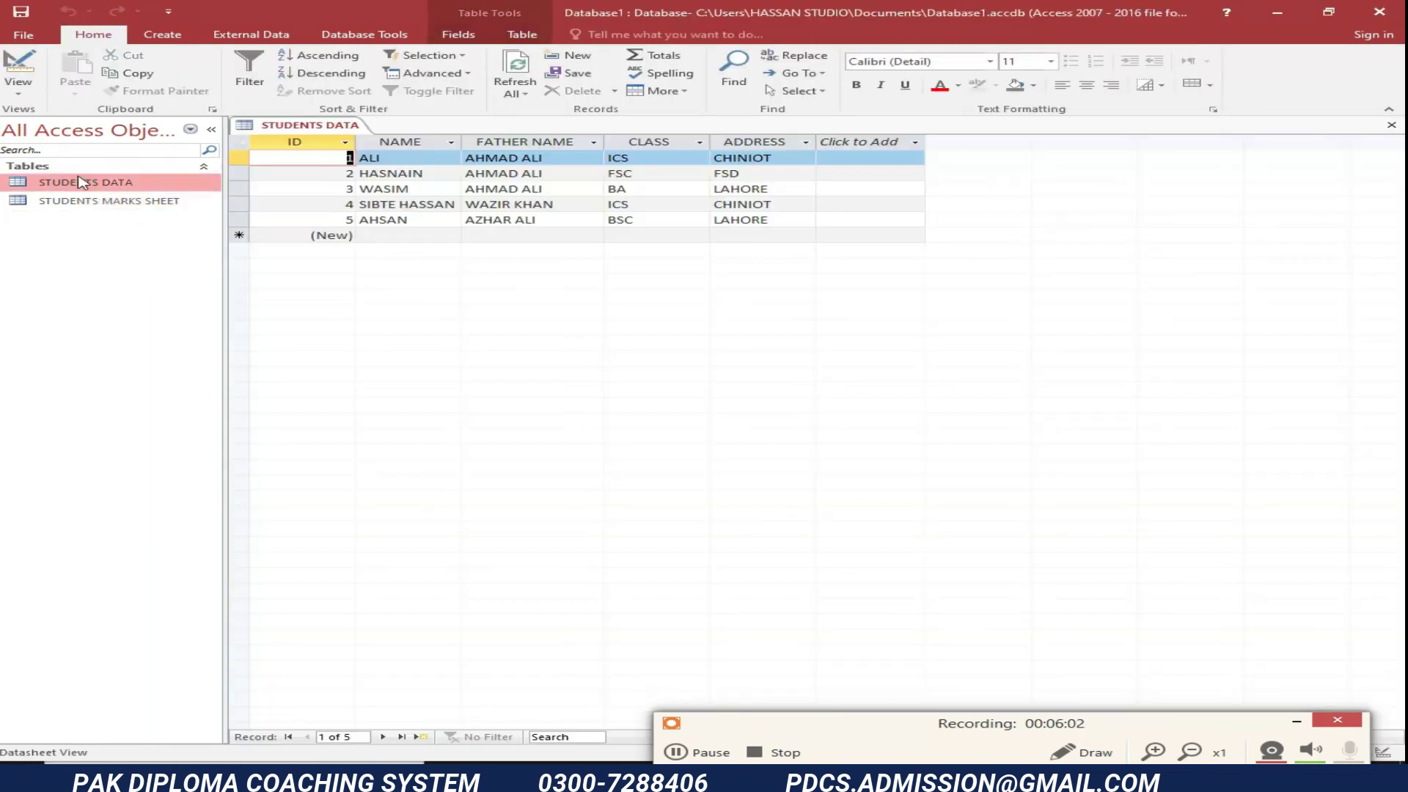
double_click(107, 201)
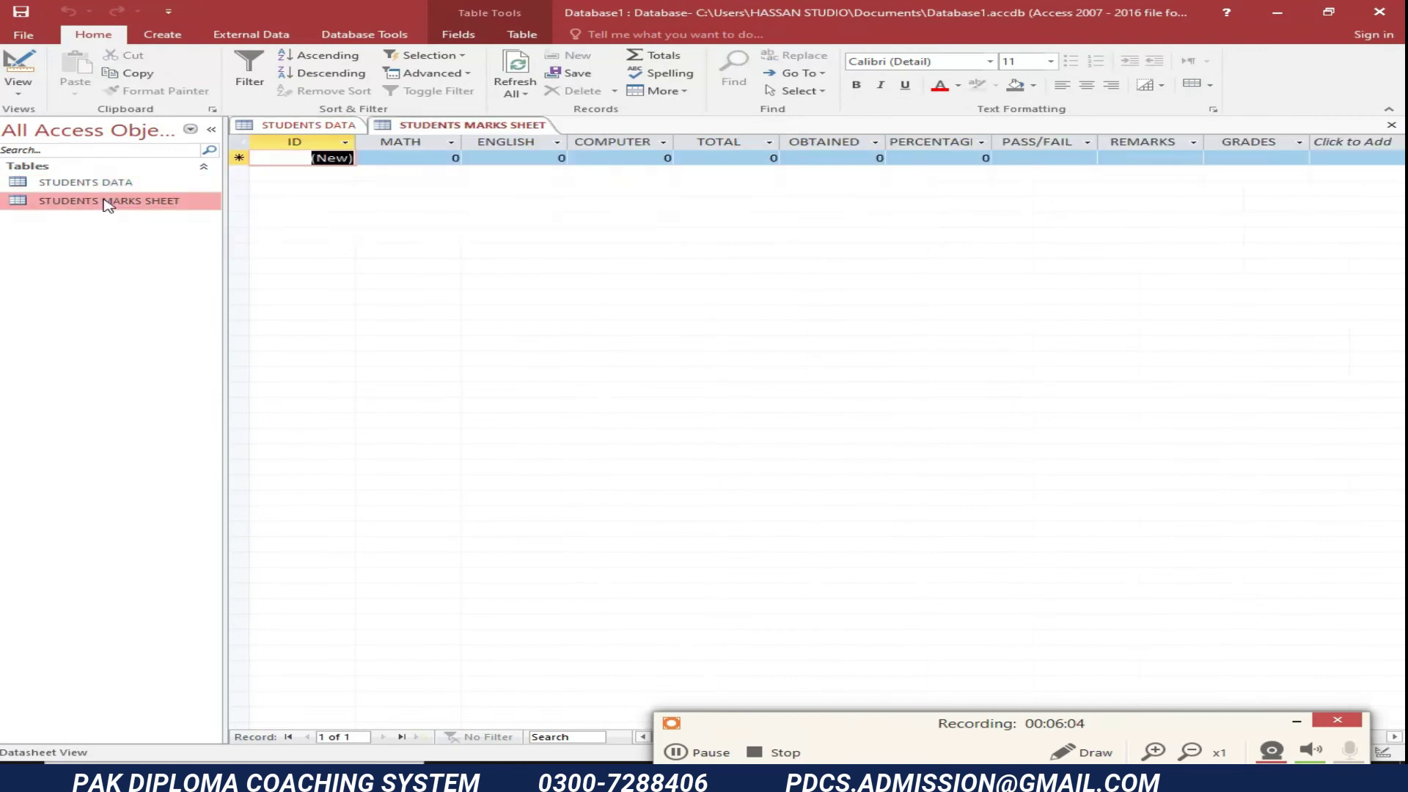
- Enter the first marks record with MATH 500, ENGLISH 55, COMPUTER 56 and TOTAL 300
click(426, 158)
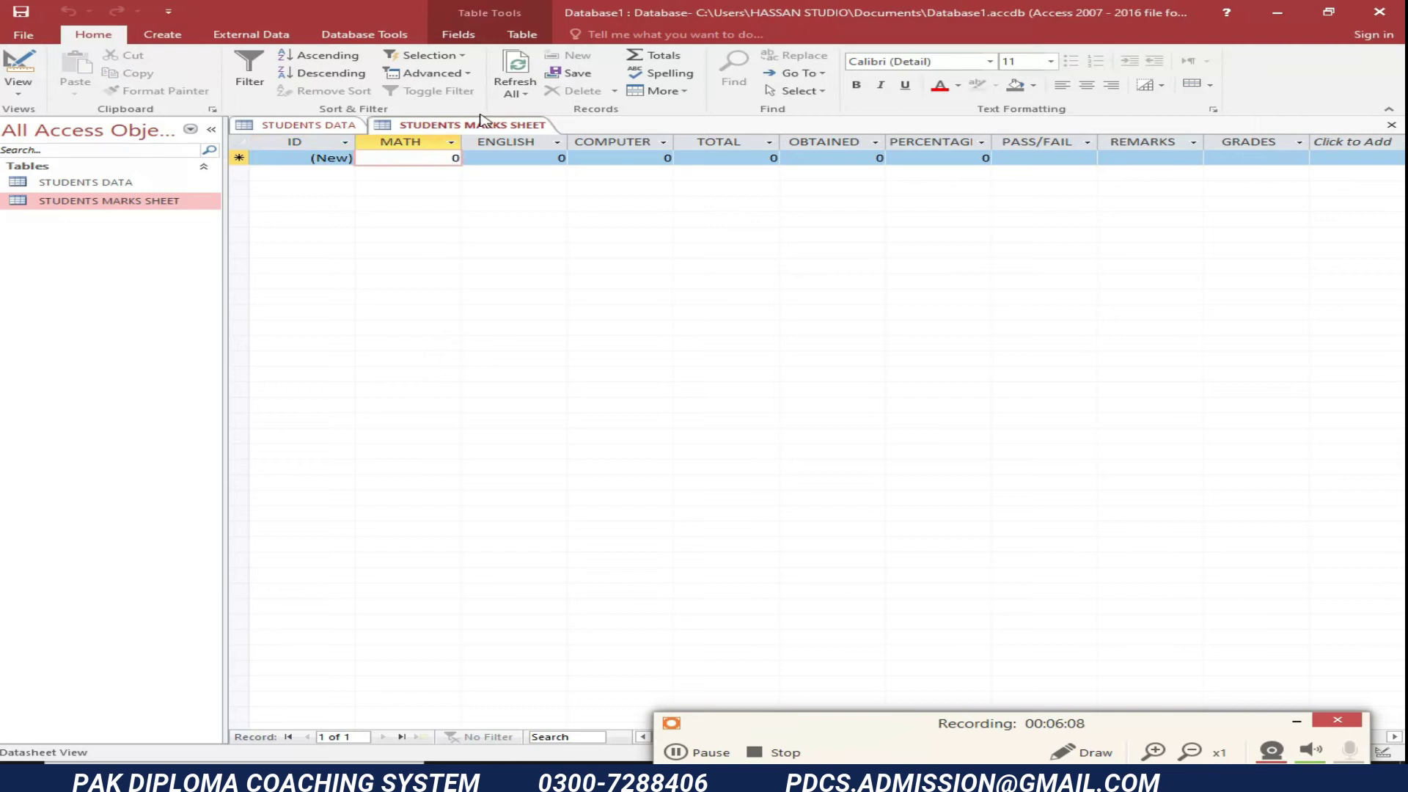
text(00)
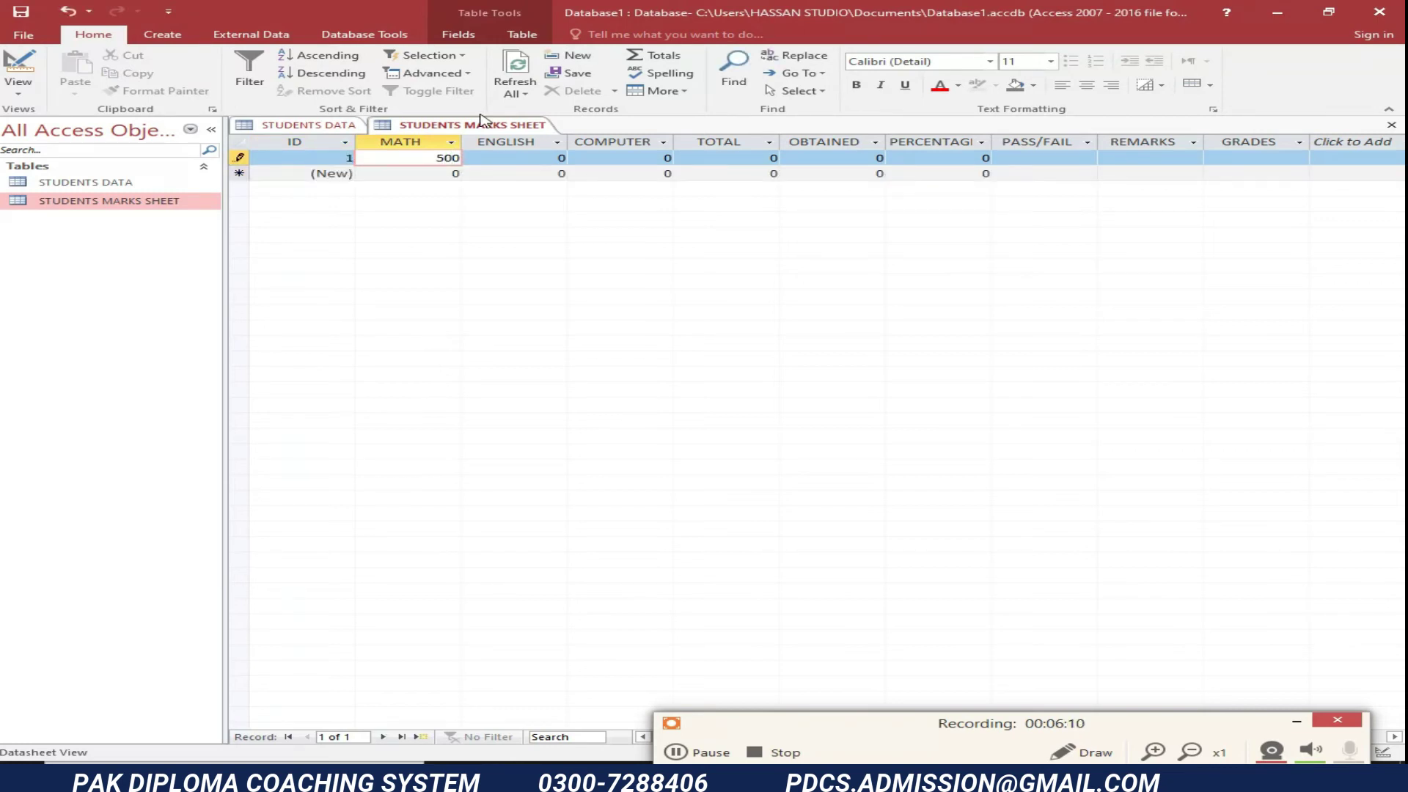
key(Tab)
text(55)
key(Tab)
text(56)
key(Tab)
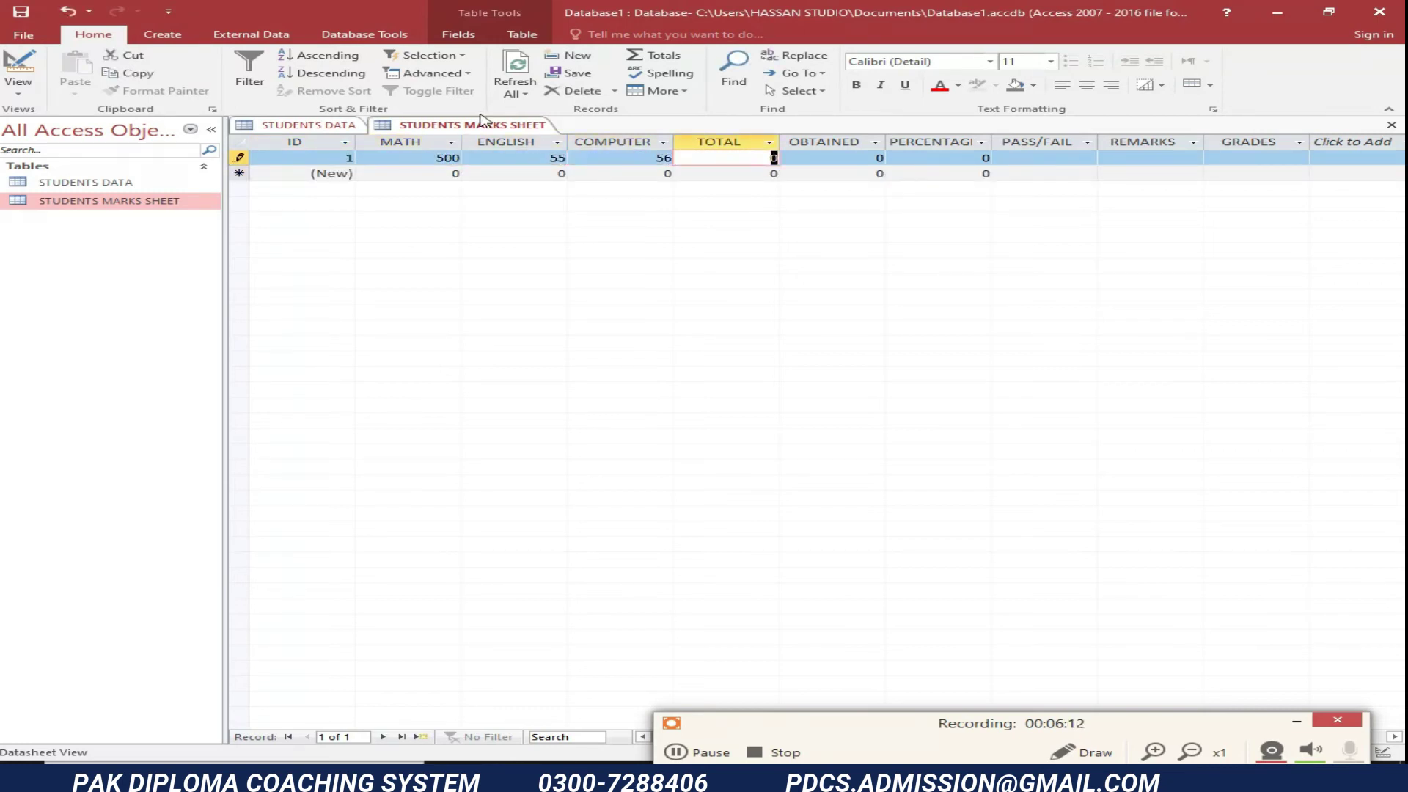
text(300)
key(Down)
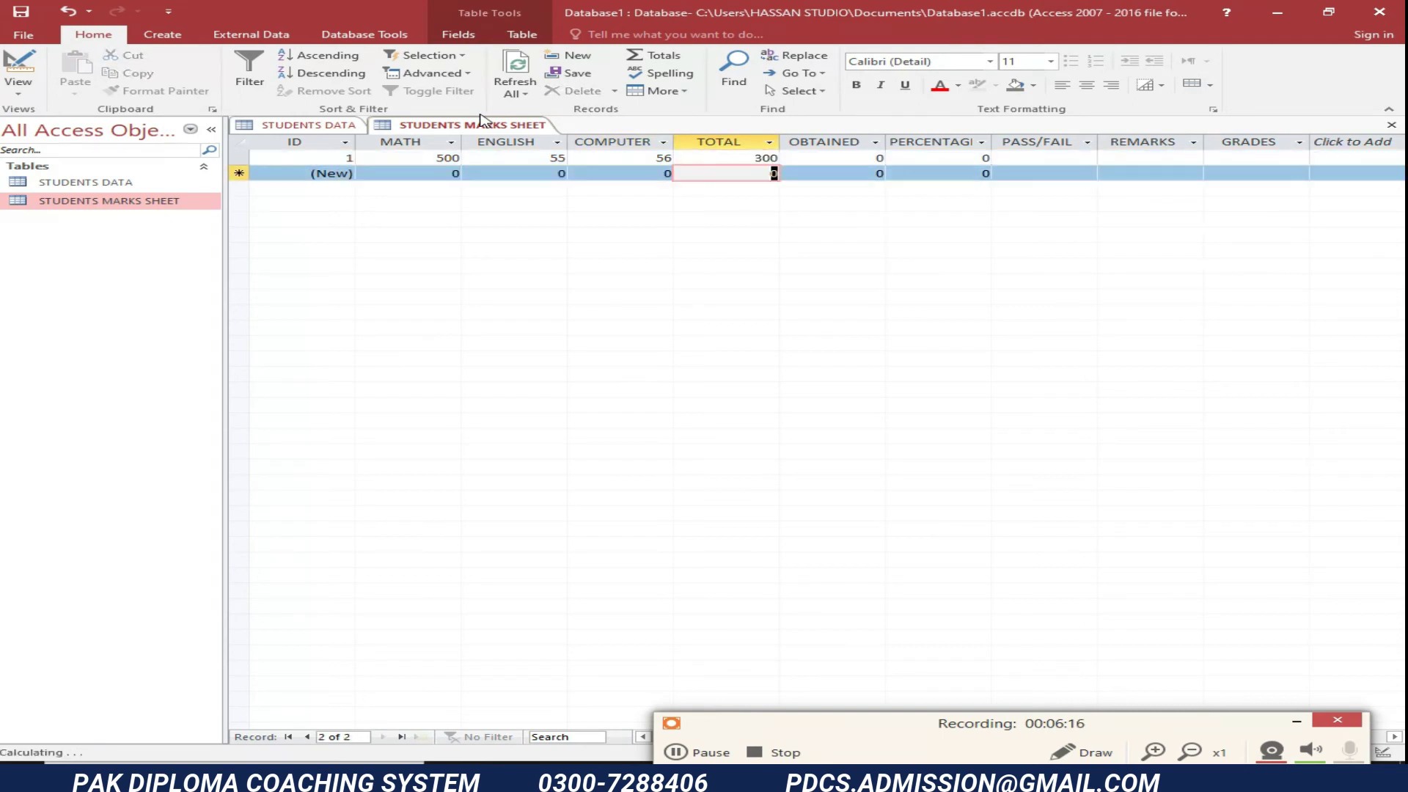
- Correct the MATH mark in record 1 to 50
key(Left)
key(Left)
key(Left)
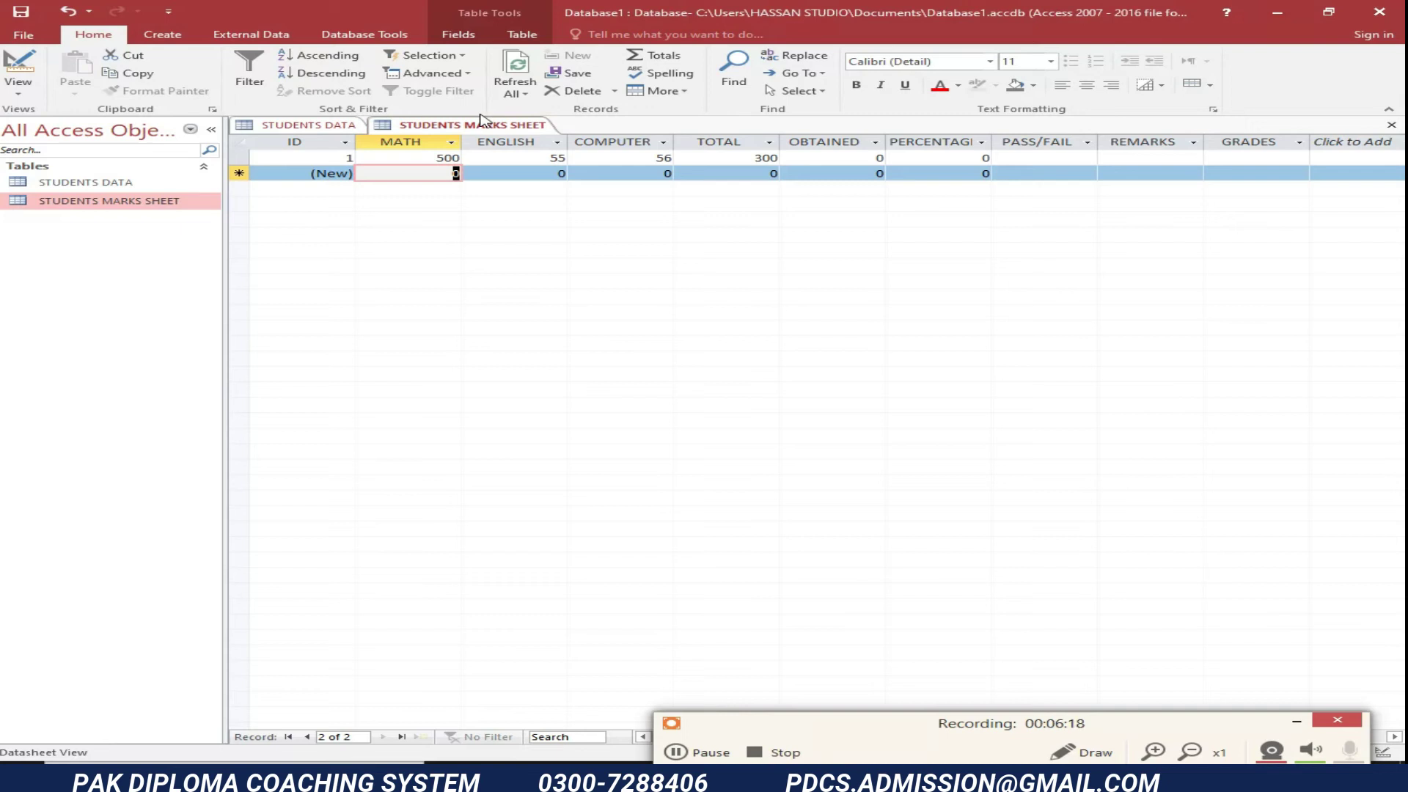
click(440, 158)
key(BackSpace)
drag(440, 158, 468, 156)
text(5)
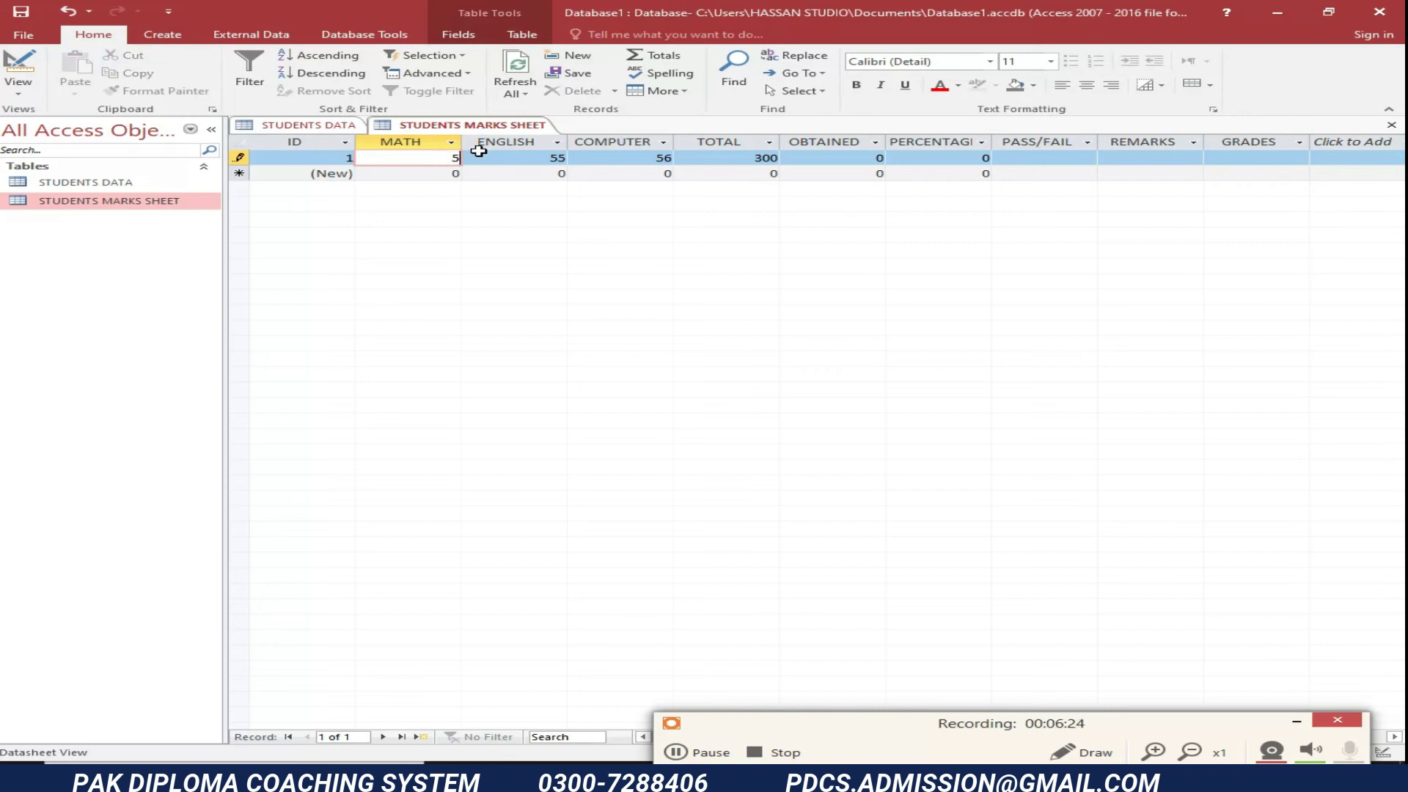
text(0)
- Enter the second marks record with MATH 55, ENGLISH 85, COMPUTER 98 and TOTAL 300
click(448, 174)
double_click(455, 173)
text(55)
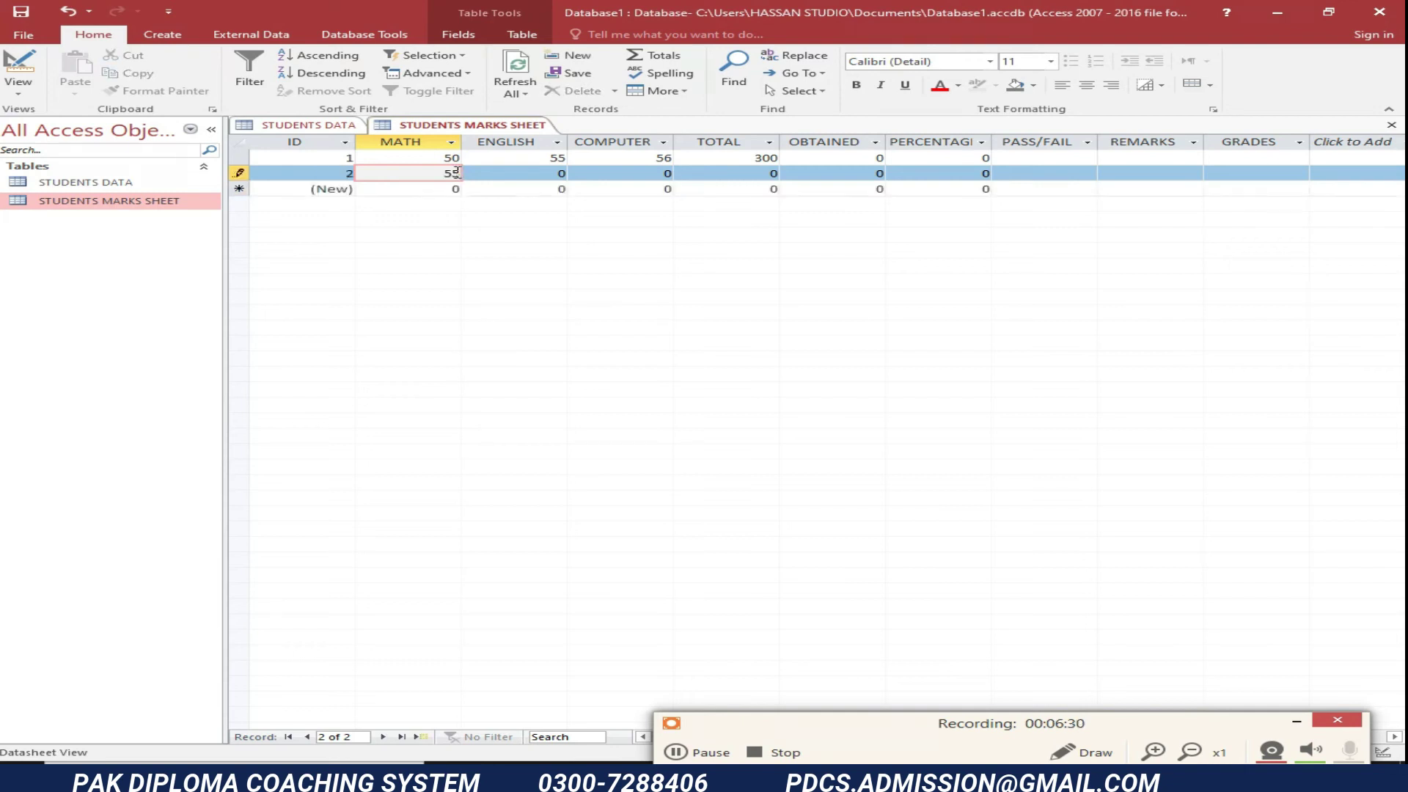
key(Tab)
text(85)
key(Tab)
text(98)
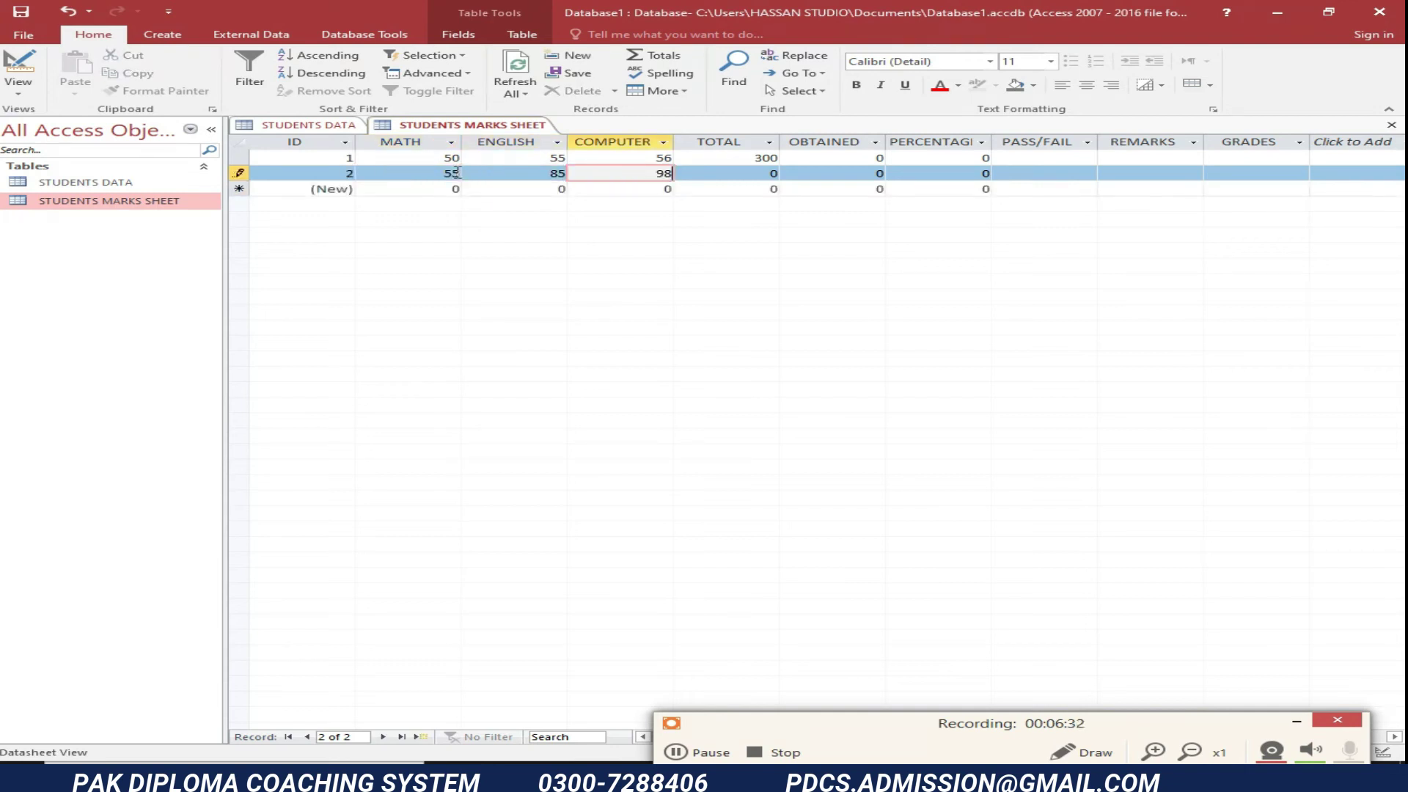
key(Tab)
text(30)
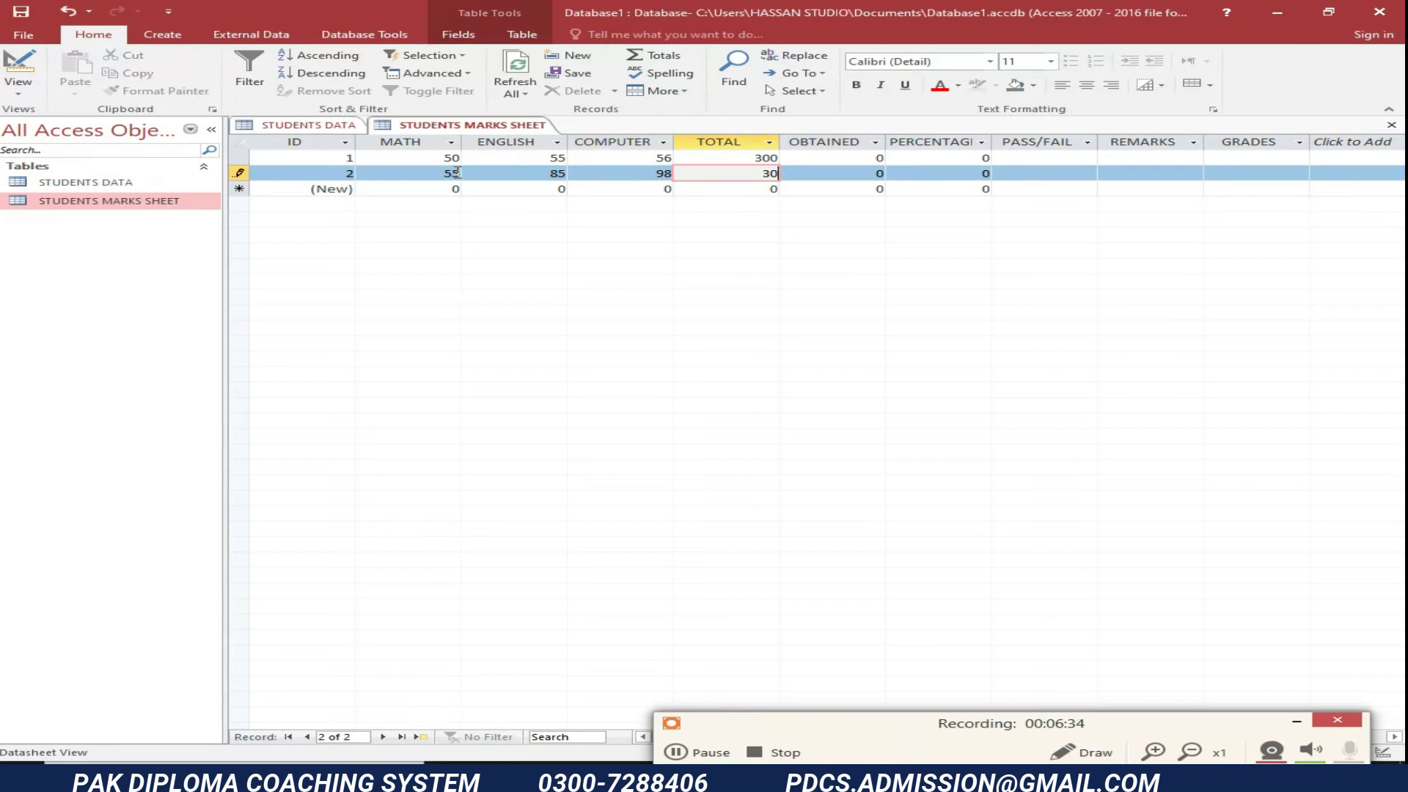
- Enter 300 as the TOTAL in records 3, 4 and 5, and leave OBTAINED blank in record 4
key(Down)
text(3)
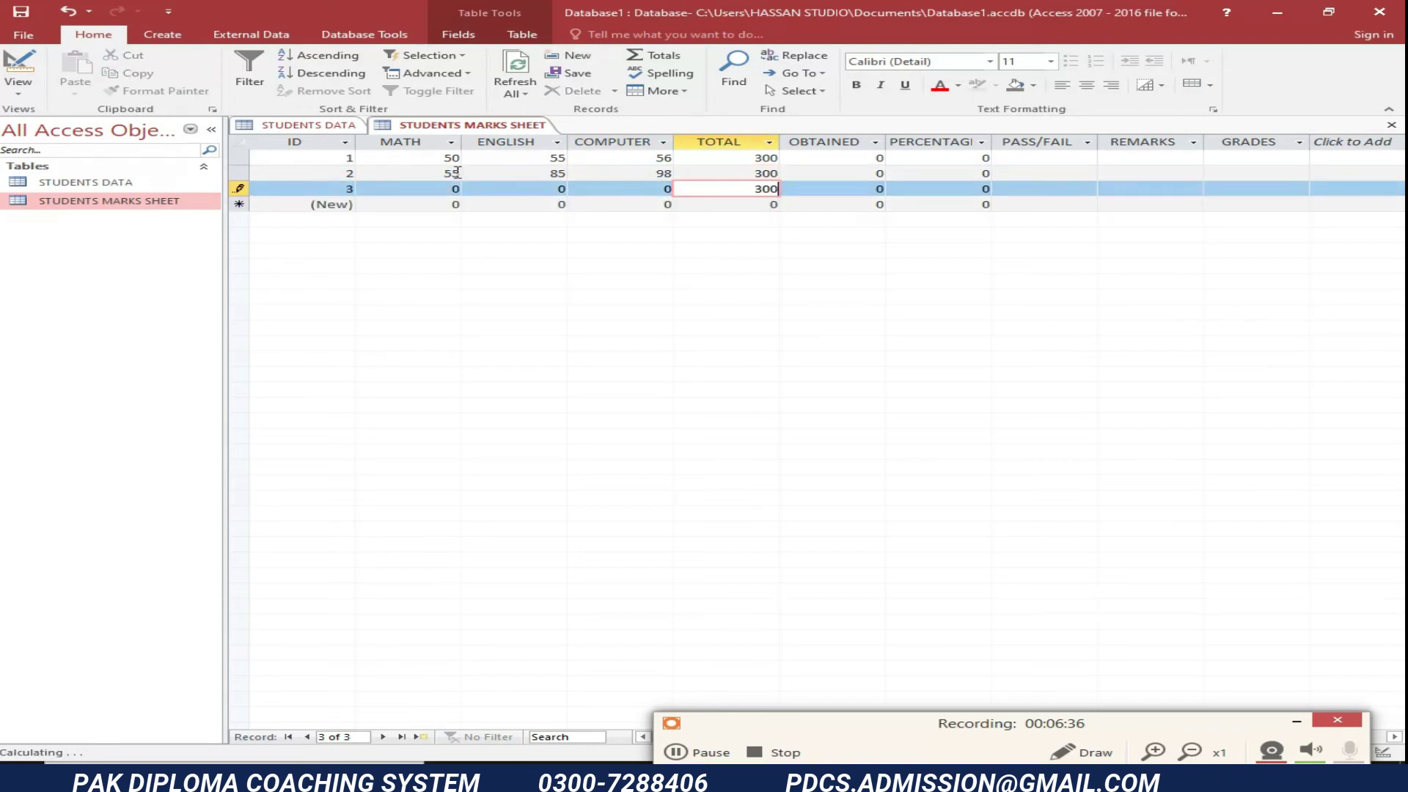
key(Down)
text(300)
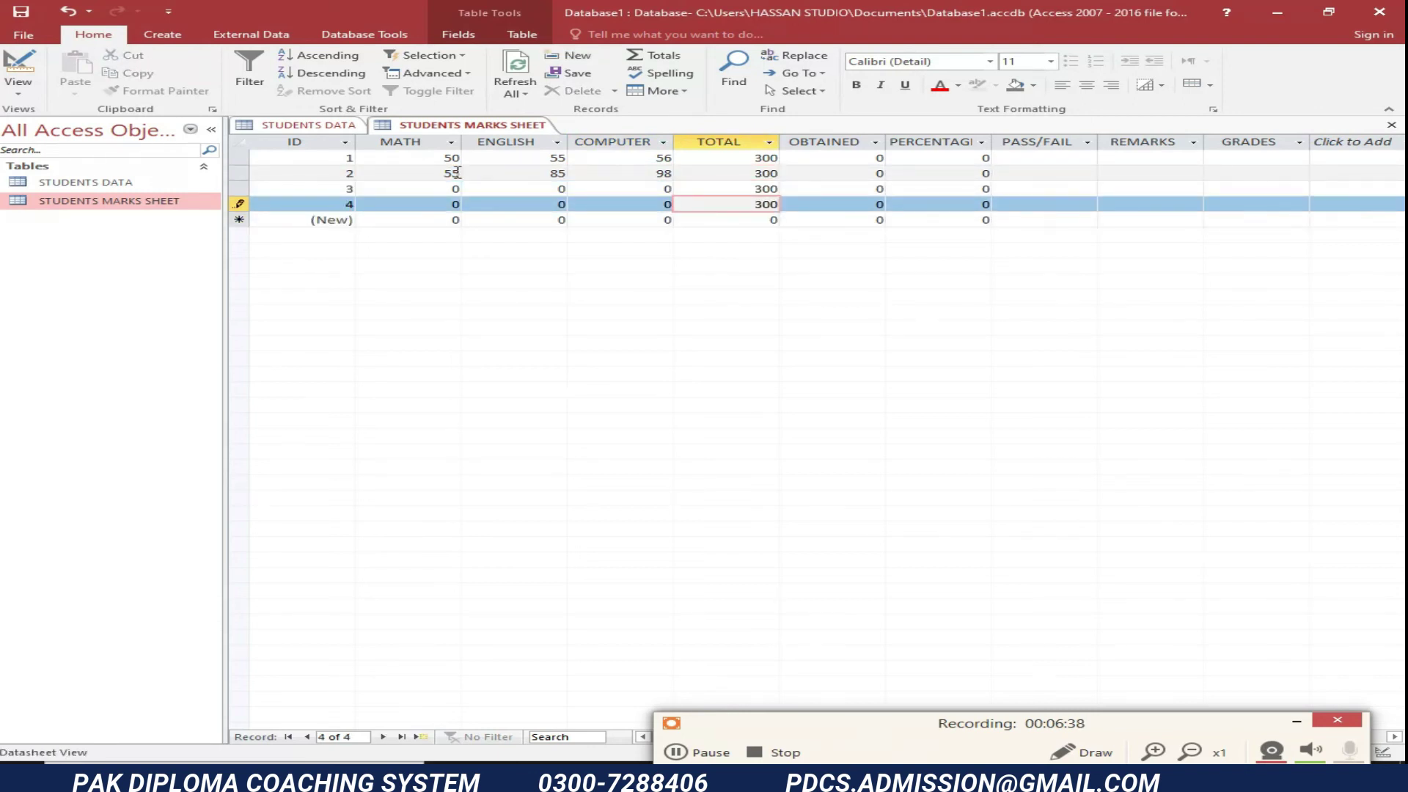
key(Tab)
text(3)
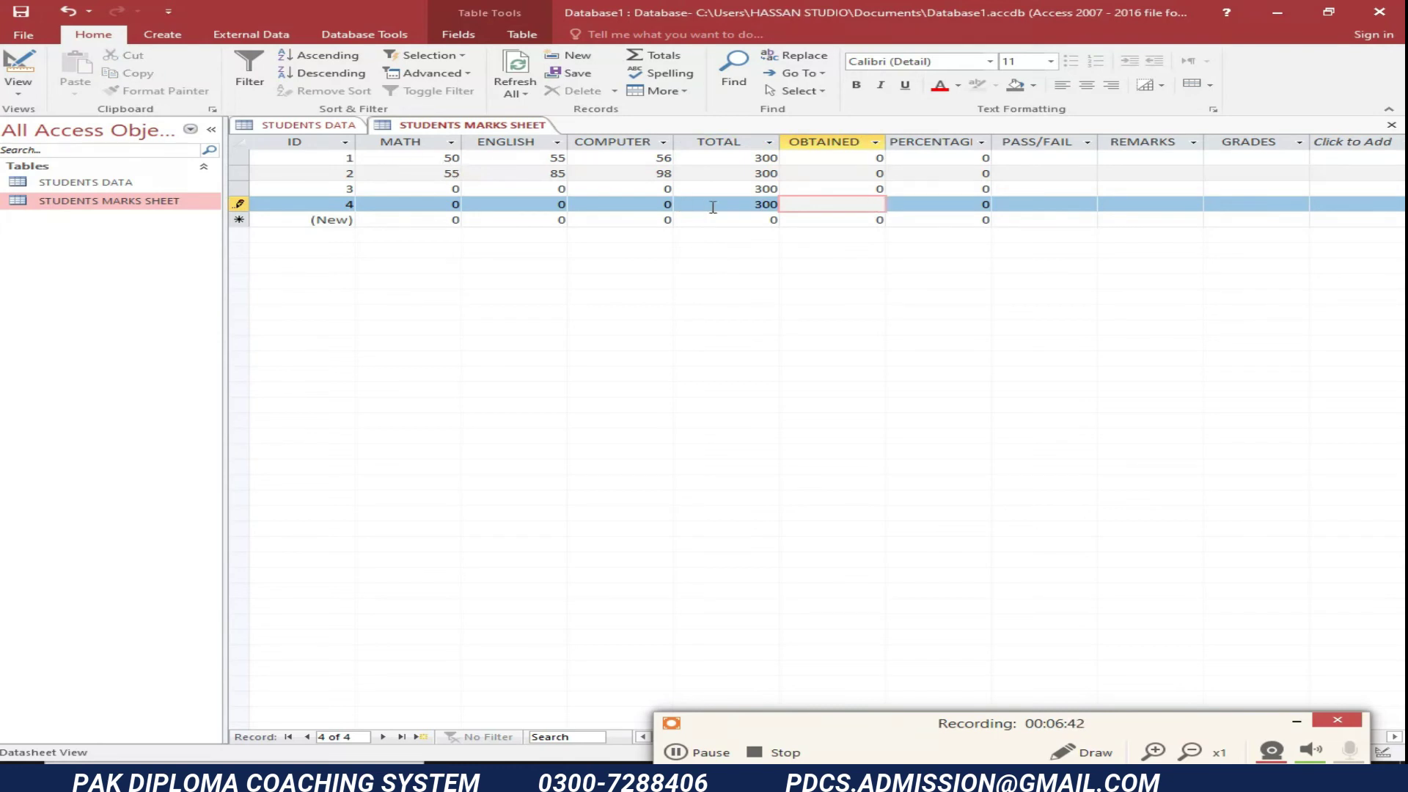
click(768, 218)
key(BackSpace)
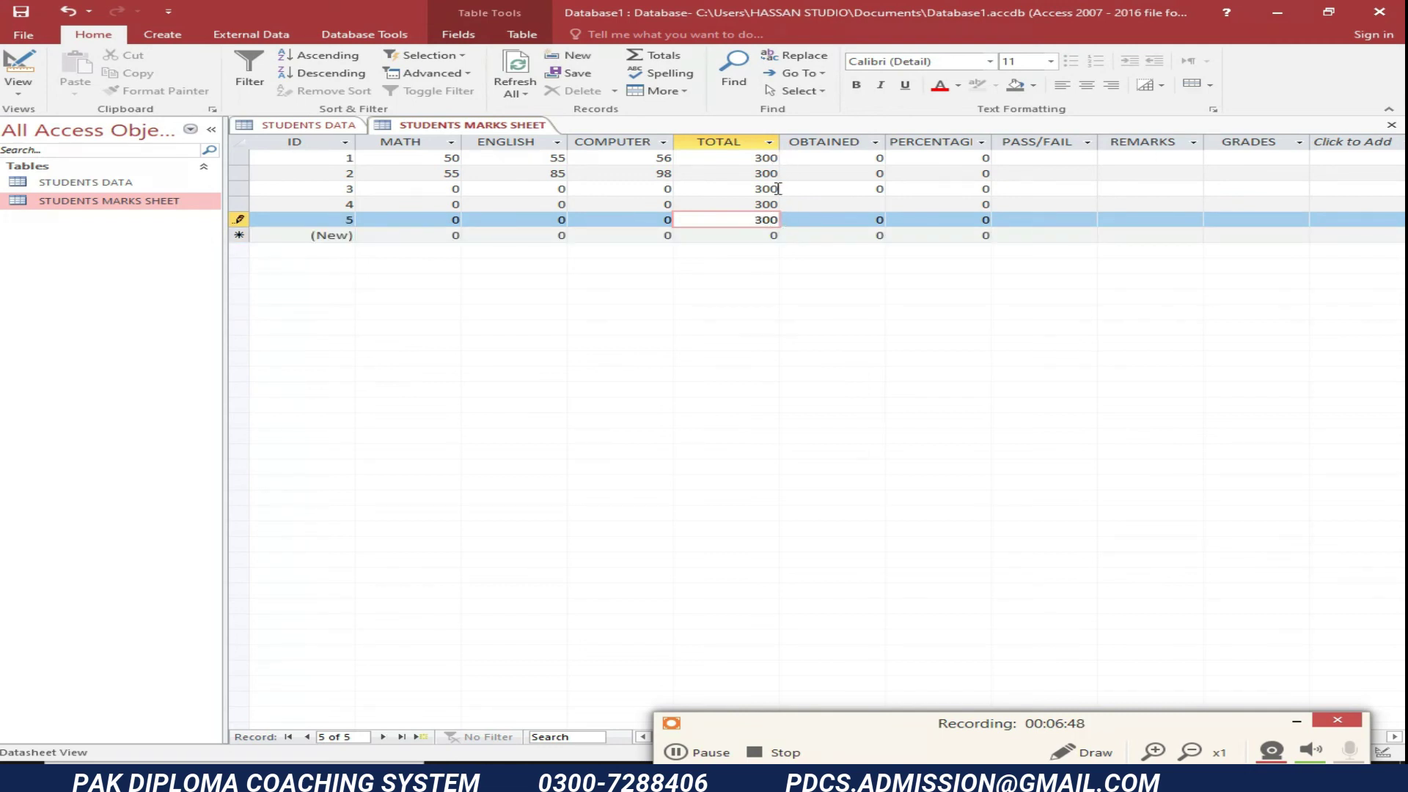
- Fill record 3 with MATH 65, ENGLISH 55 and COMPUTER 85, and move on to the ENGLISH field of record 4
click(453, 190)
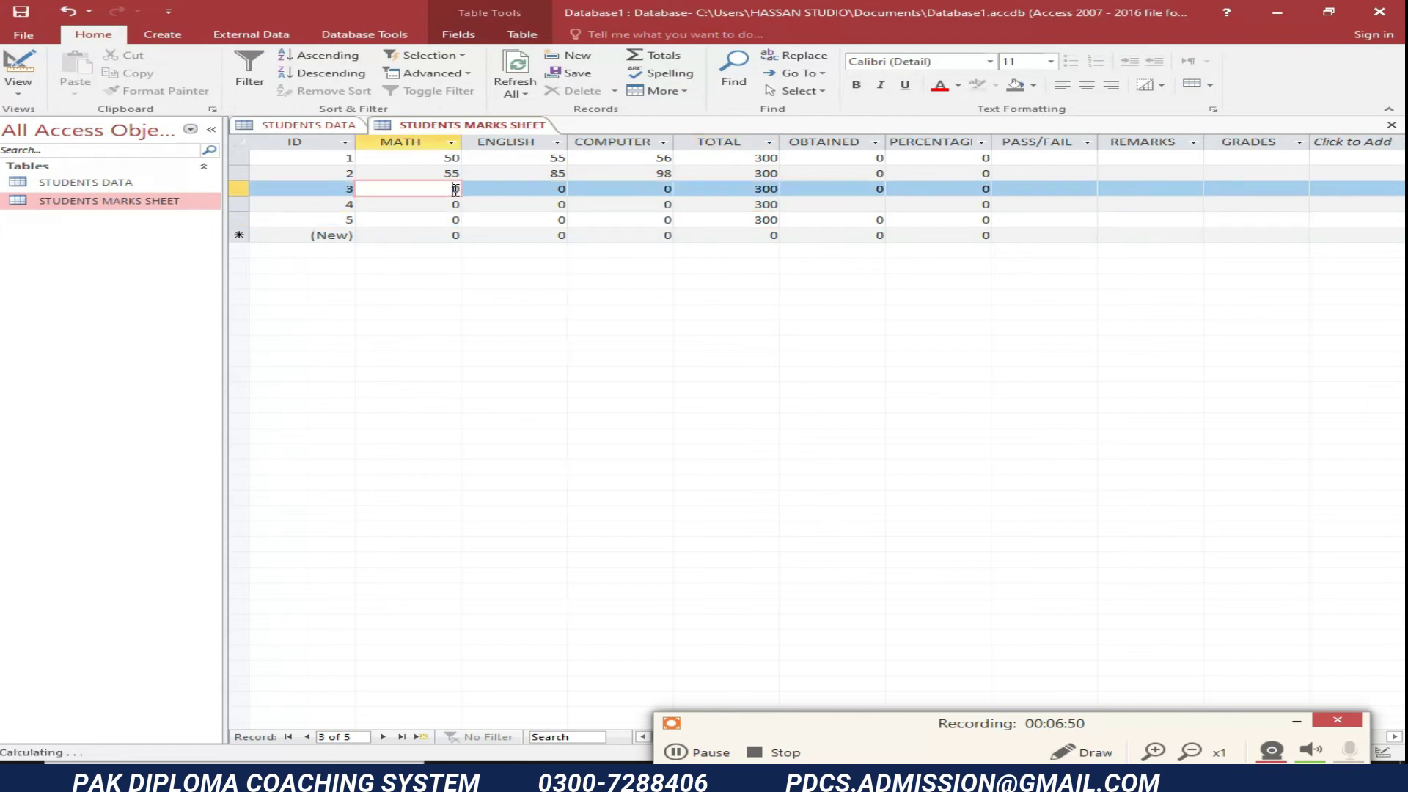
text(65)
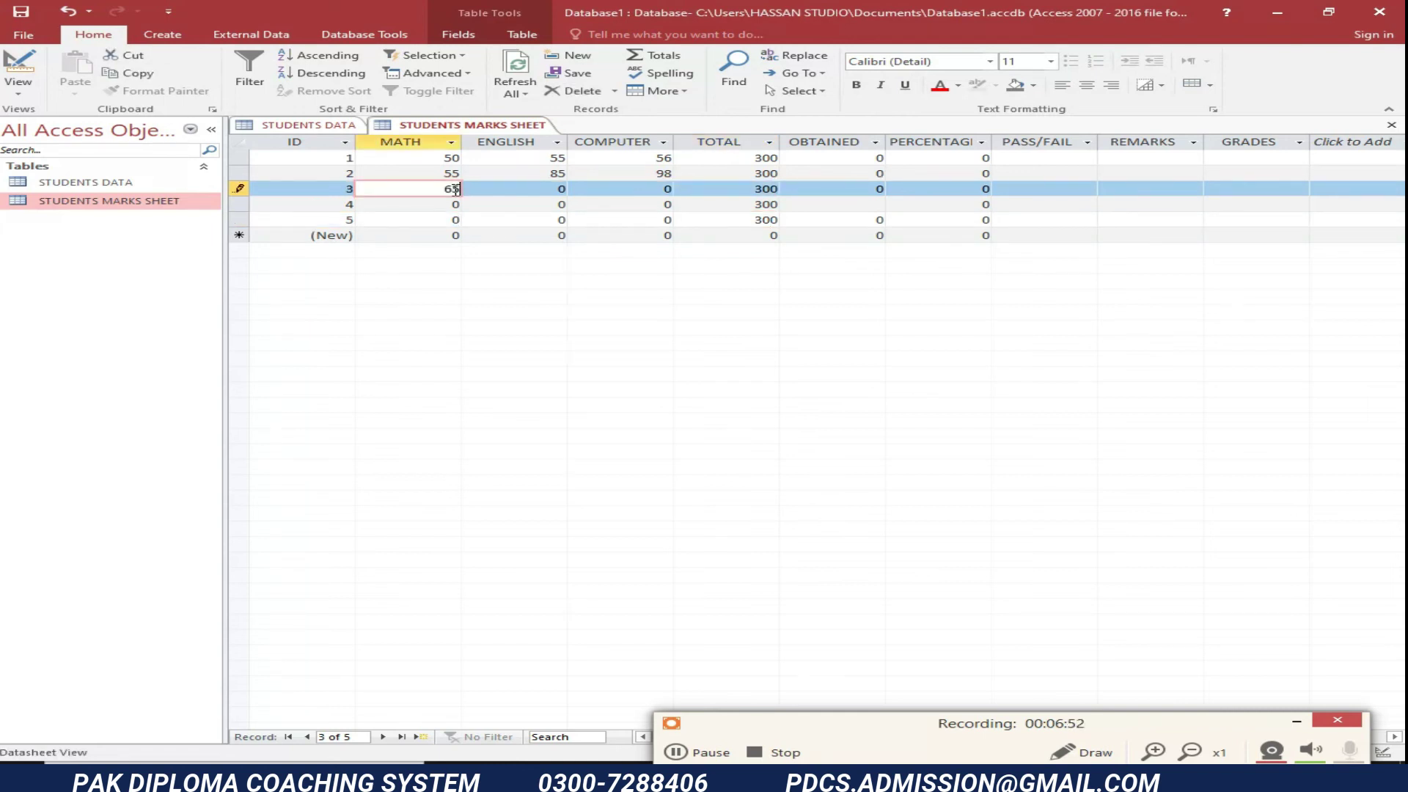
key(Tab)
text(55)
key(Tab)
text(85)
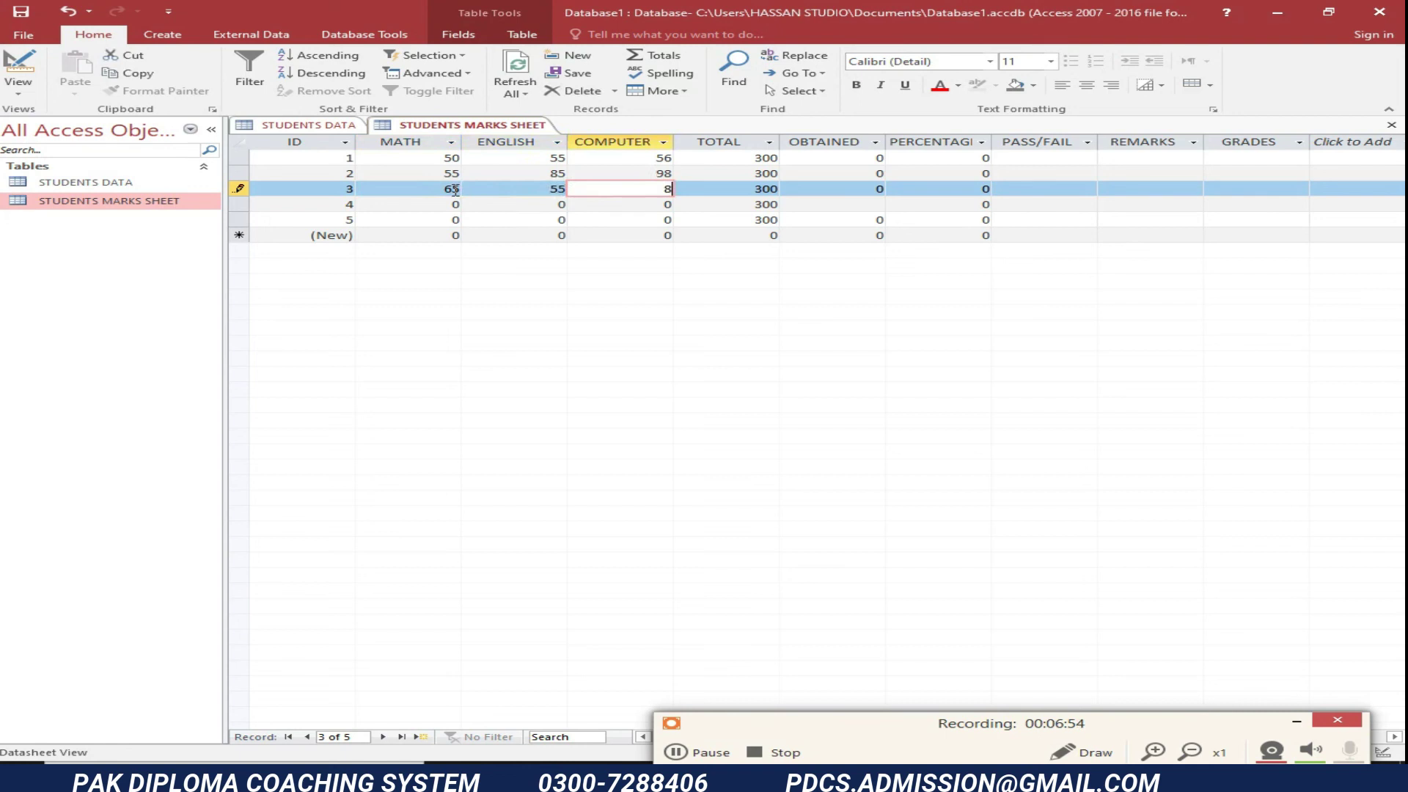
key(Tab)
key(Tab)
key(Tab)
key(Tab)
key(Tab)
key(Tab)
key(Tab)
key(Tab)
key(Tab)
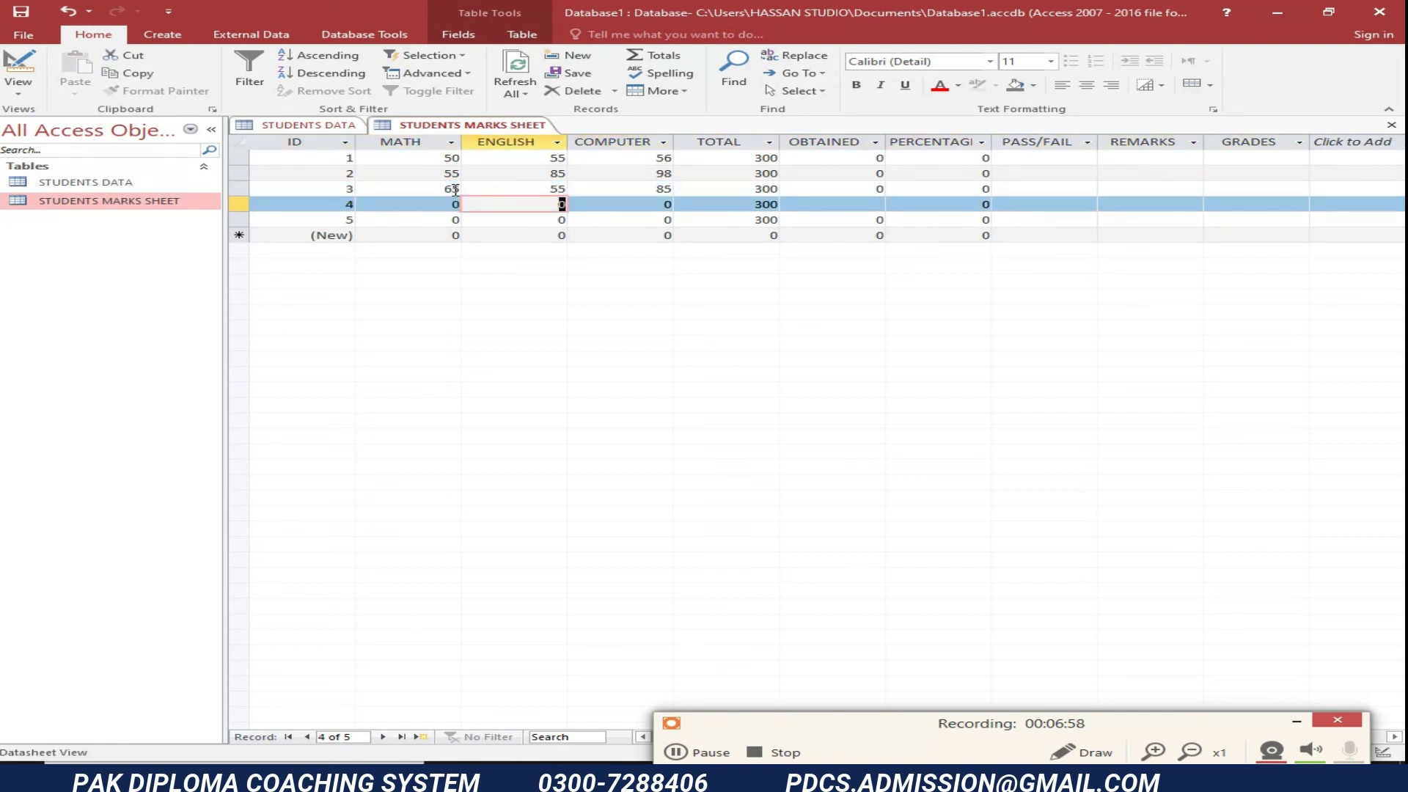
- Fill record 4 of the marks table with MATH 56, ENGLISH 58 and COMPUTER 95
key(shift+Tab)
text(56)
key(Tab)
text(58)
key(Tab)
text(95)
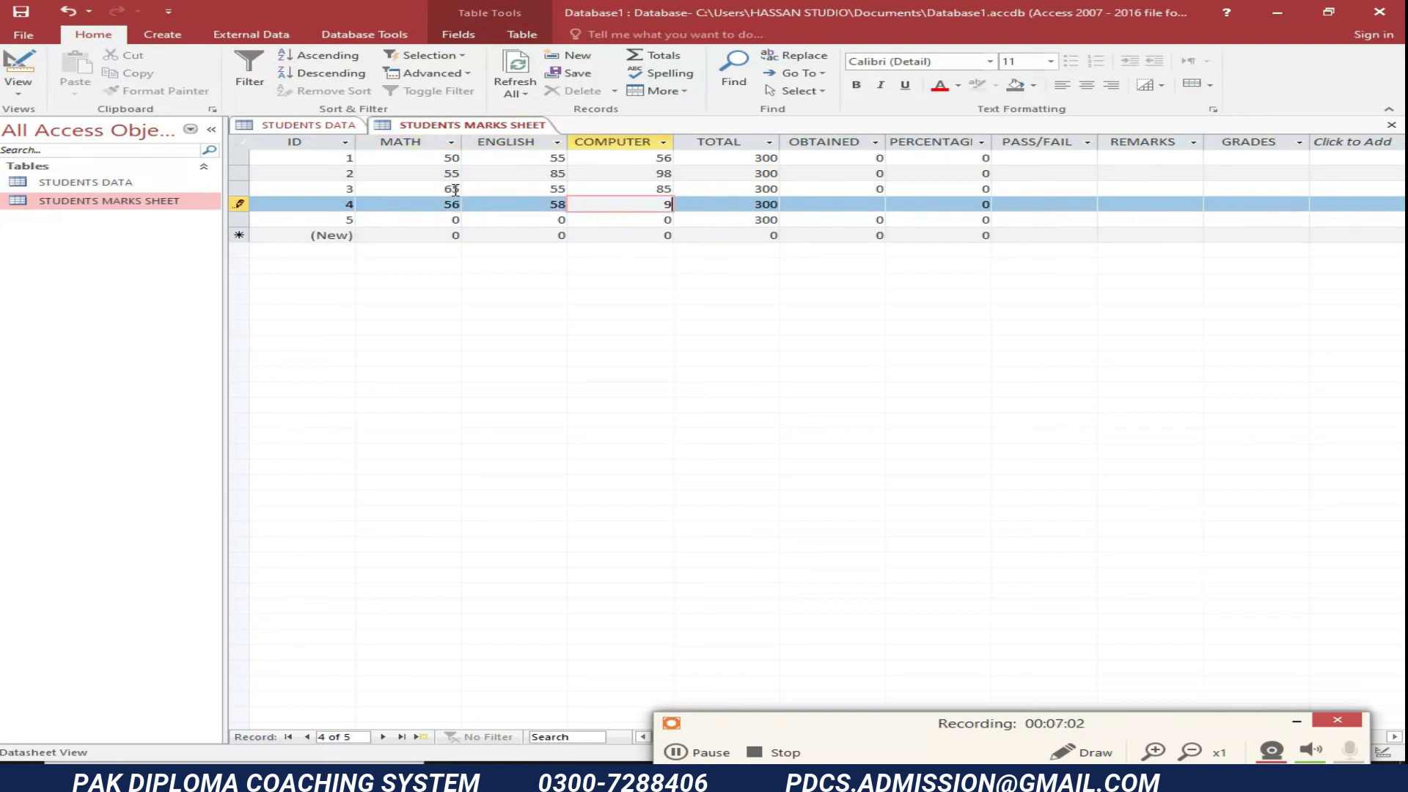
- Move on to record 5 and fill it with MATH 85, ENGLISH 85 and COMPUTER 75
key(Tab)
key(Tab)
key(Tab)
key(Tab)
key(Tab)
key(Tab)
key(Tab)
key(Tab)
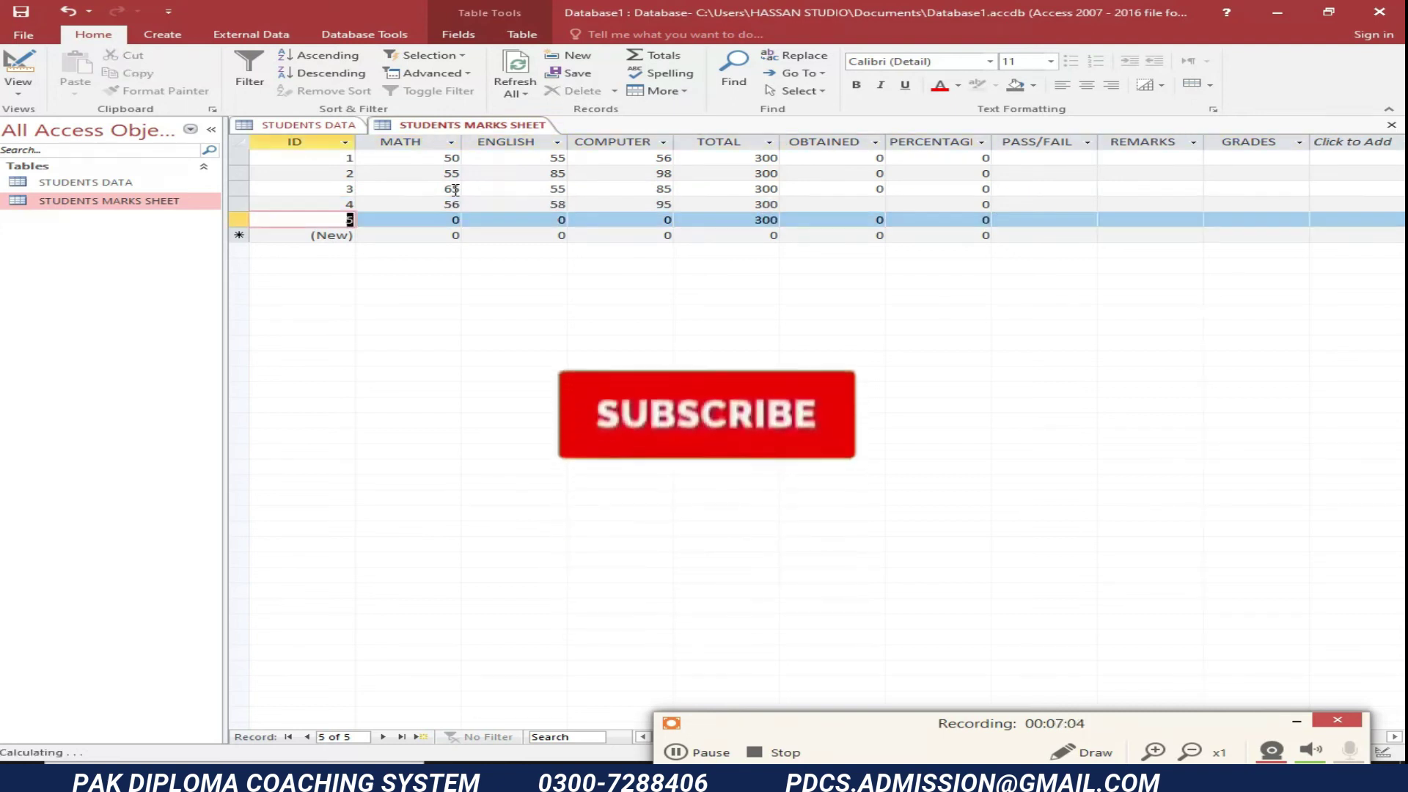
text(85)
key(Tab)
text(85)
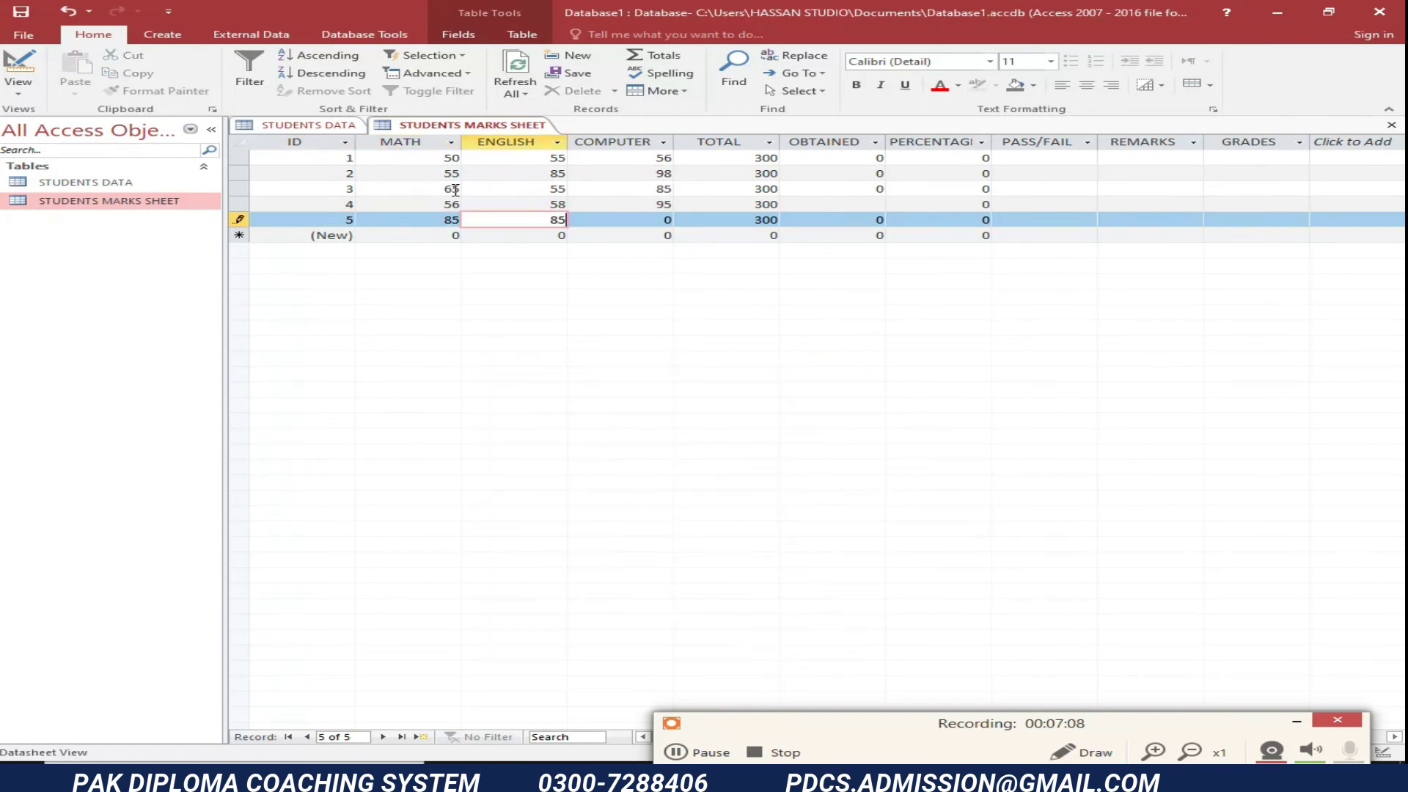
key(Tab)
text(75)
- Leave record 5 for the new record row, and close the STUDENTS MARKS SHEET and STUDENTS DATA tables
key(Tab)
key(Tab)
key(Tab)
key(Tab)
key(Tab)
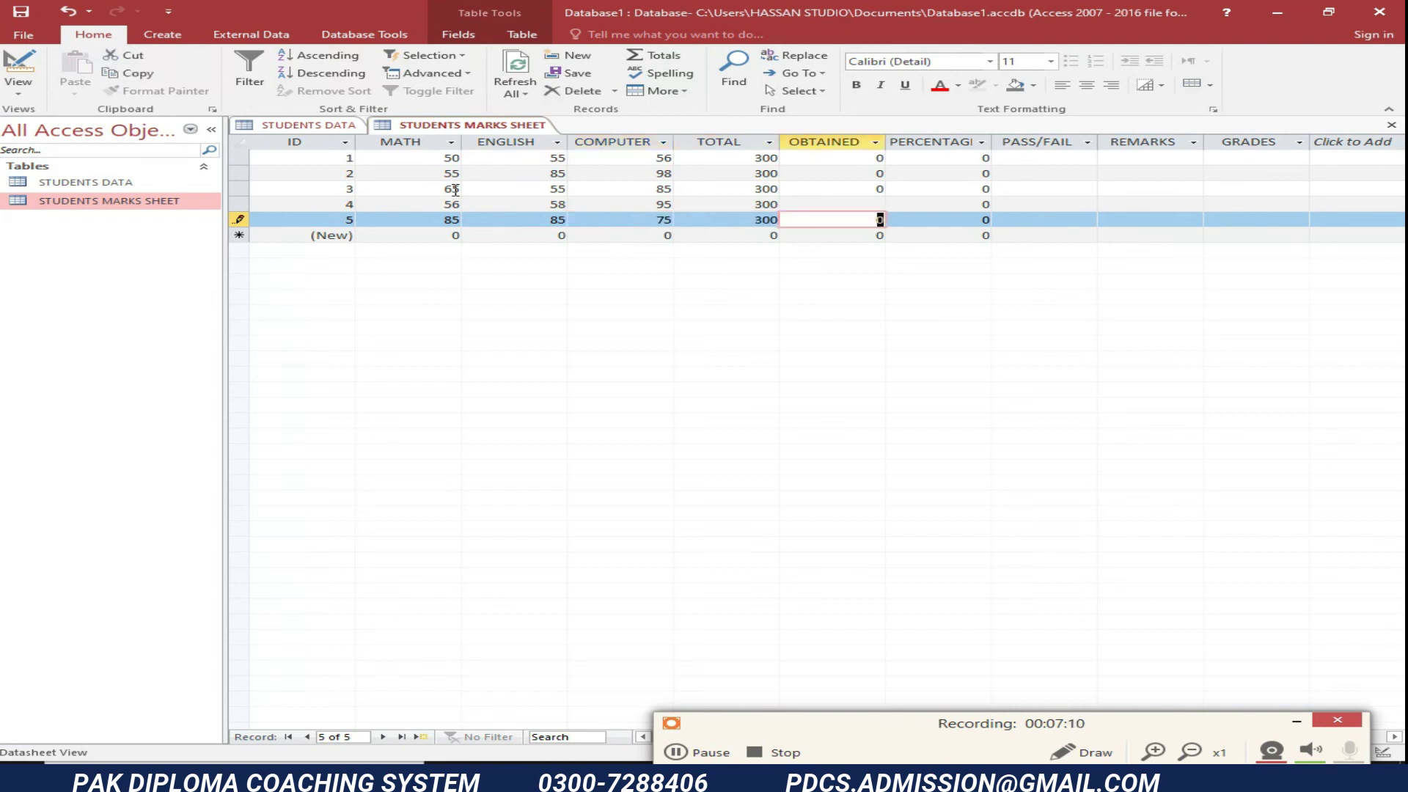
key(Tab)
key(Tab)
key(Tab)
key(Tab)
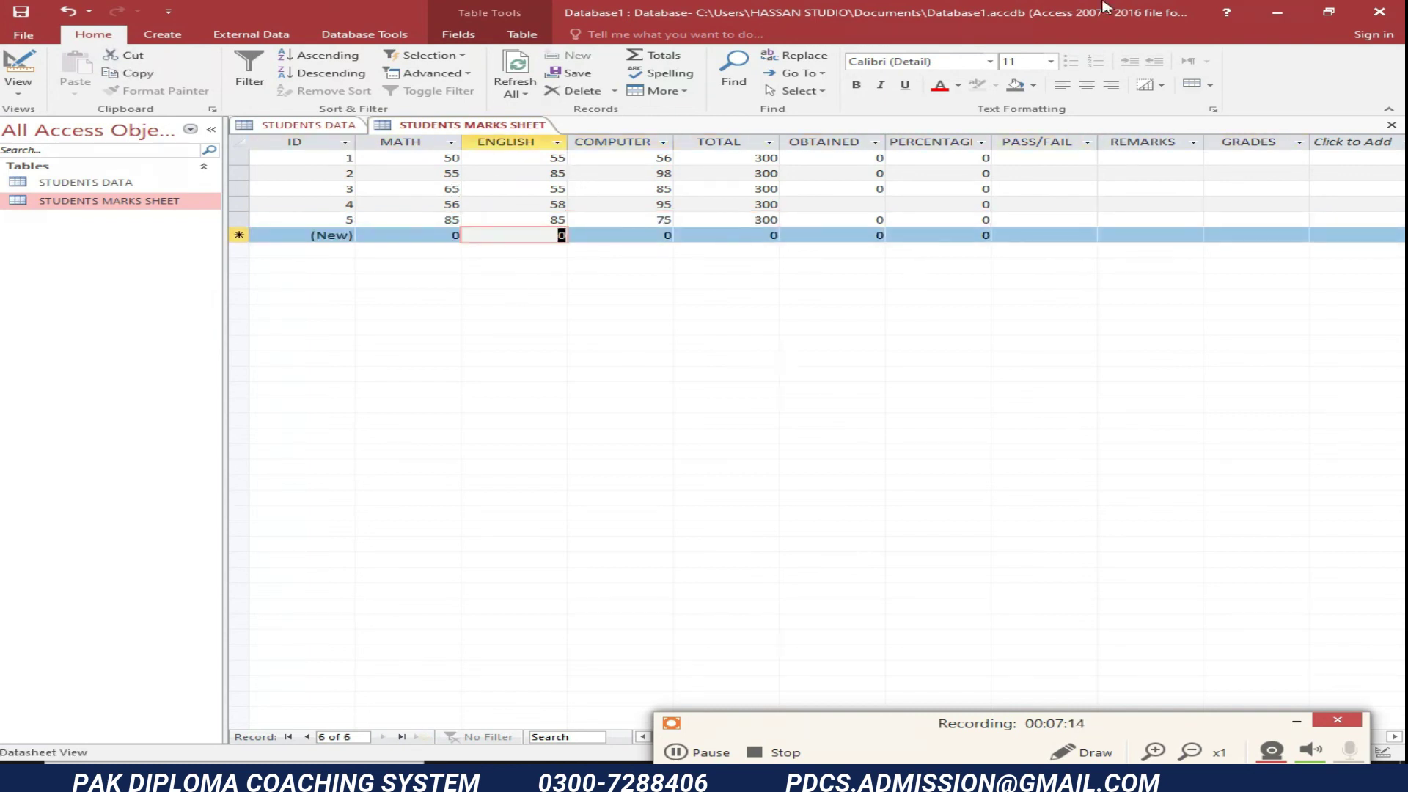
click(1391, 125)
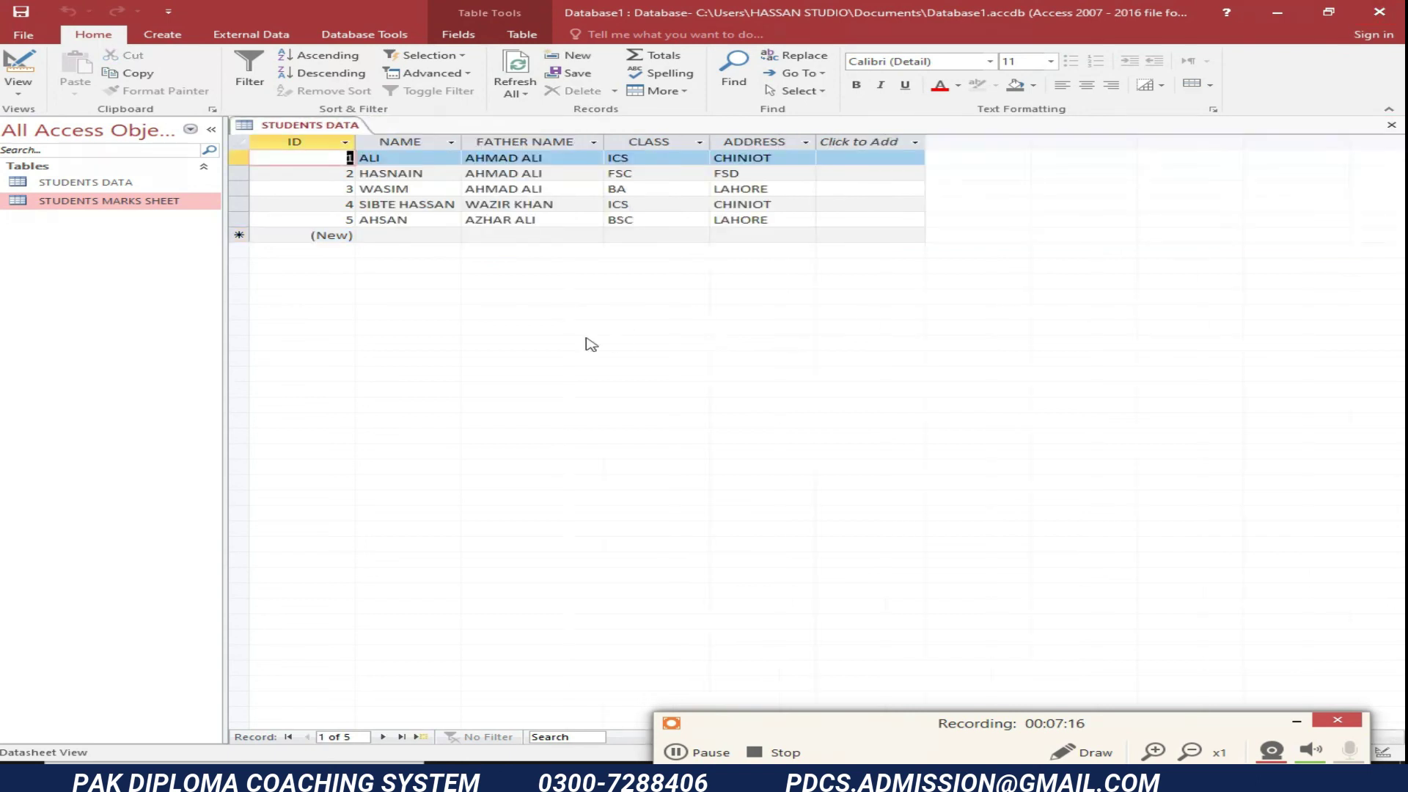
click(1391, 125)
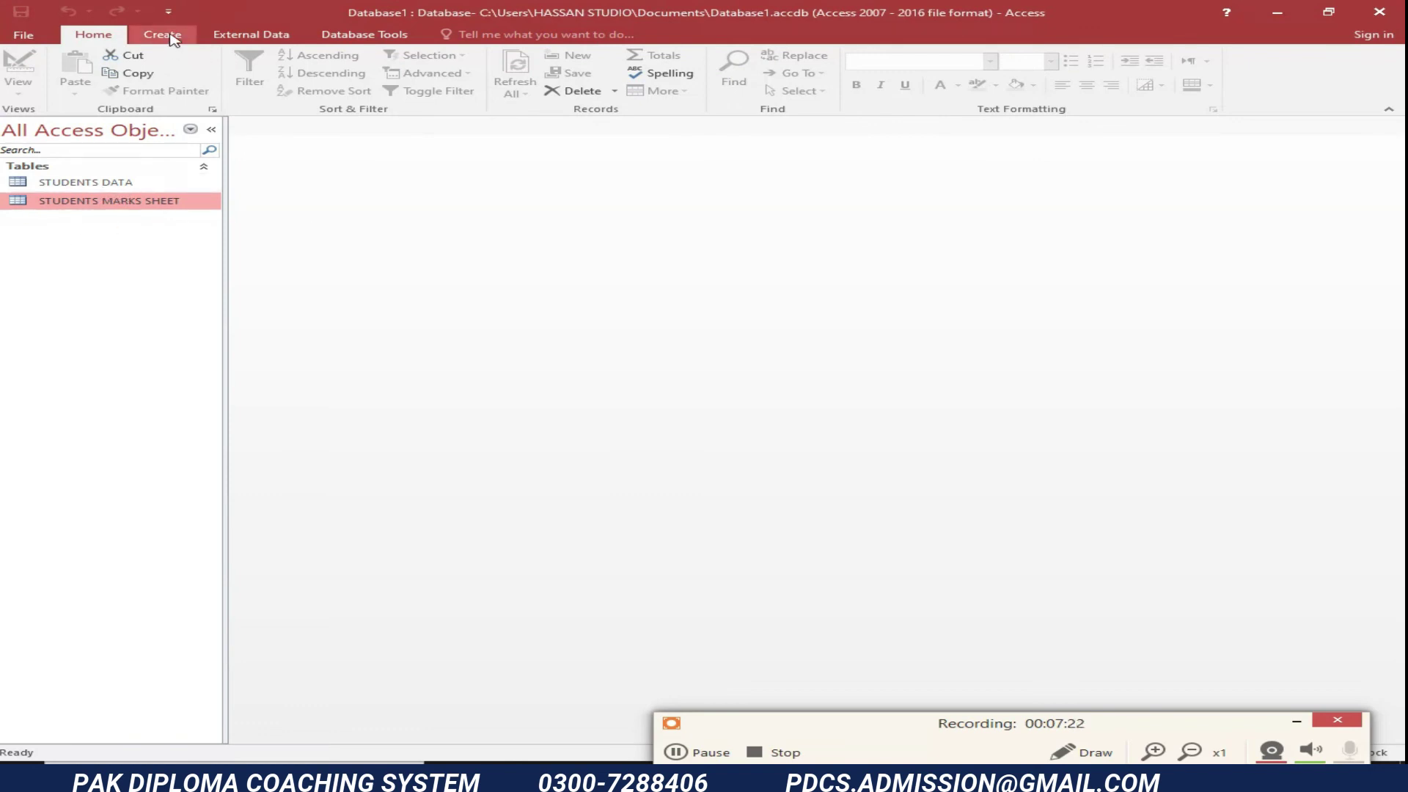
click(255, 35)
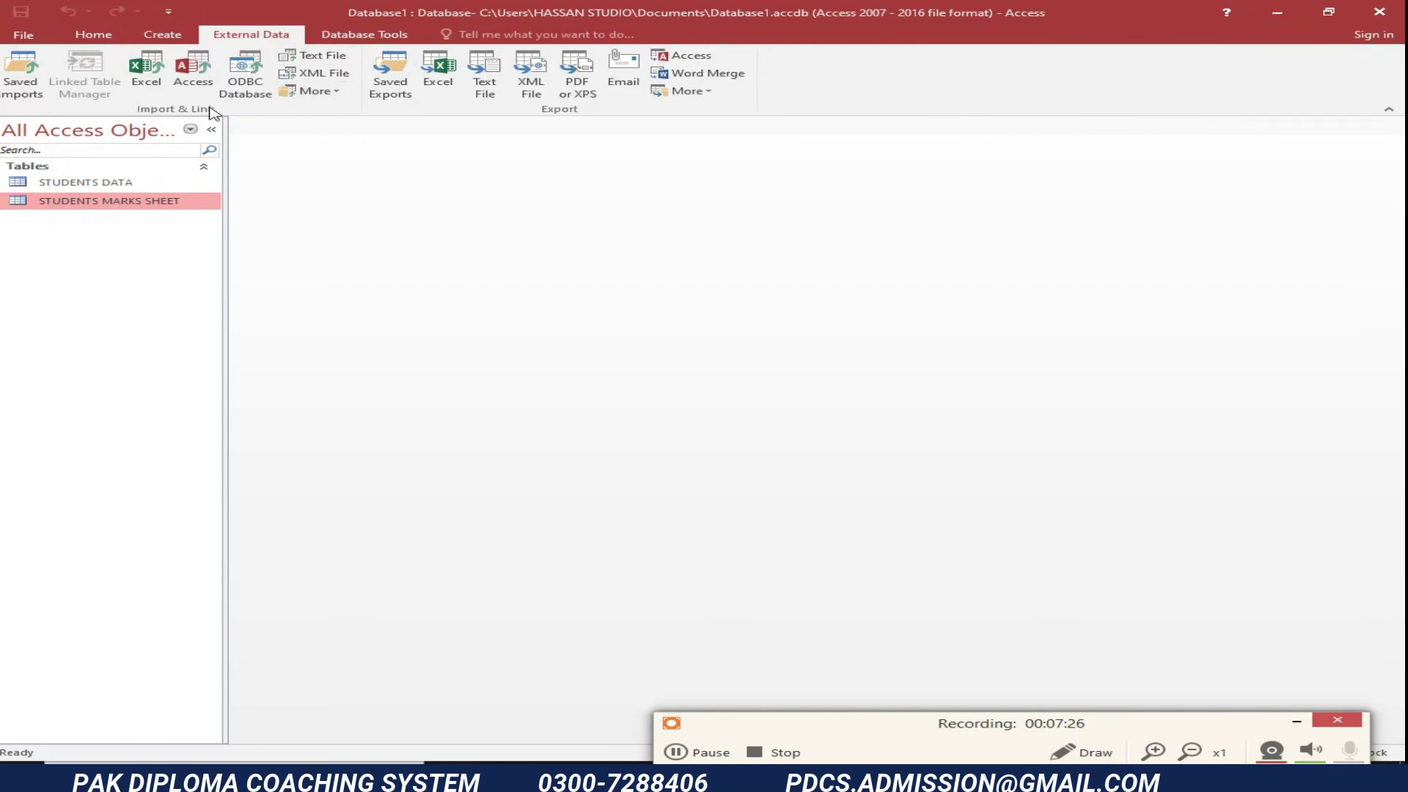